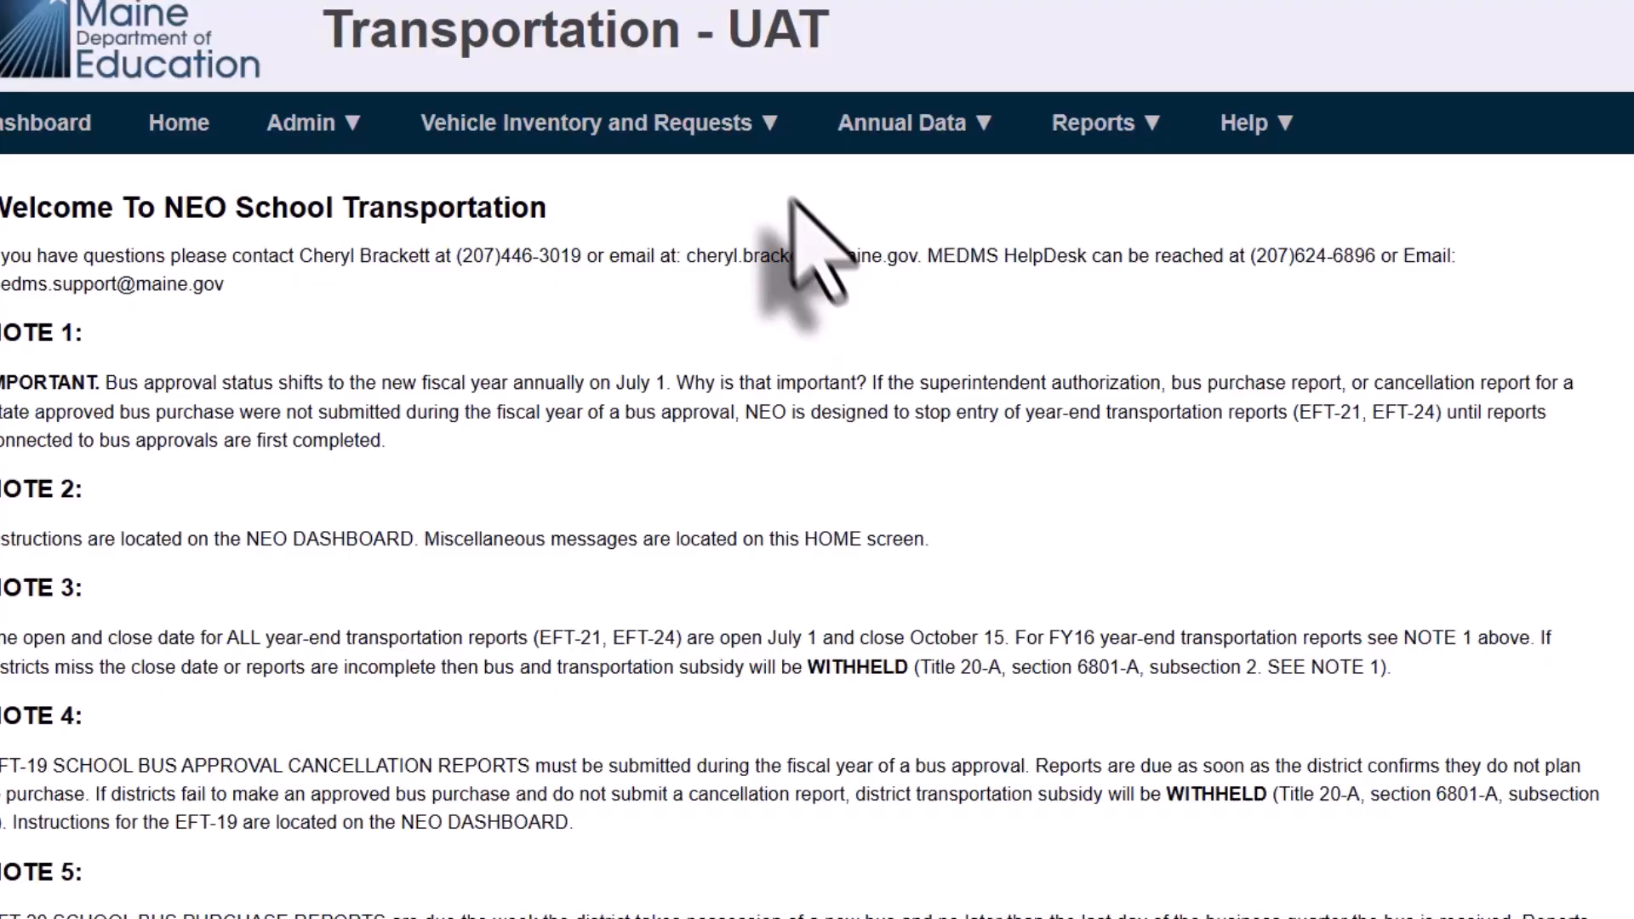
Open Vehicle Inventory and New Bus Request and list the vehicles of Biddeford Public Schools with any status
click(593, 213)
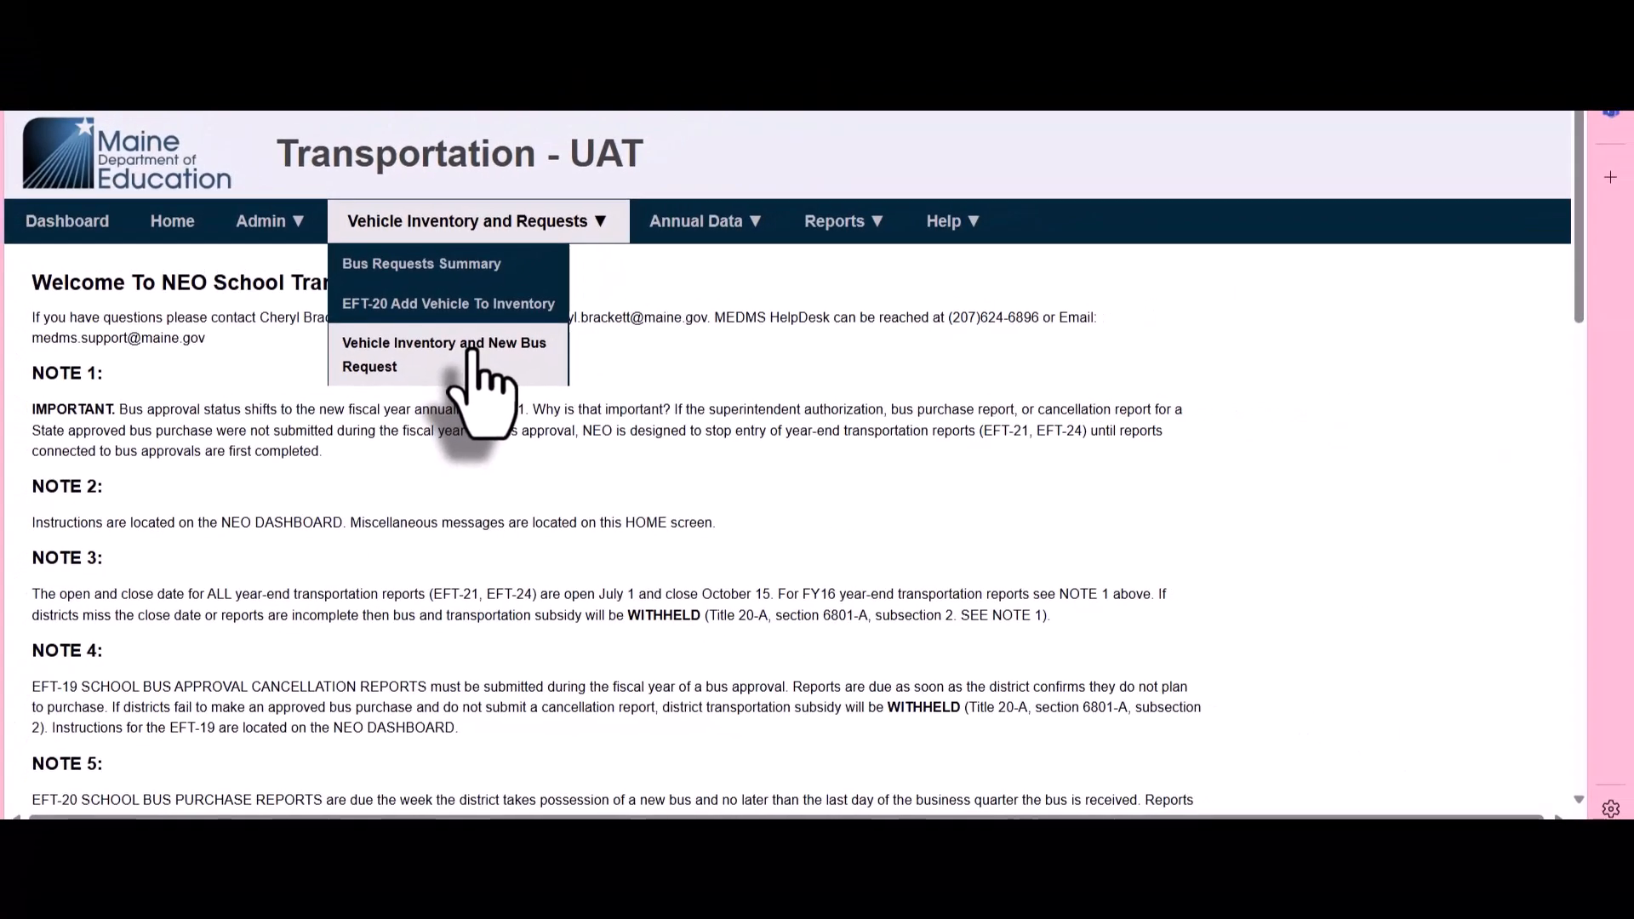
click(477, 357)
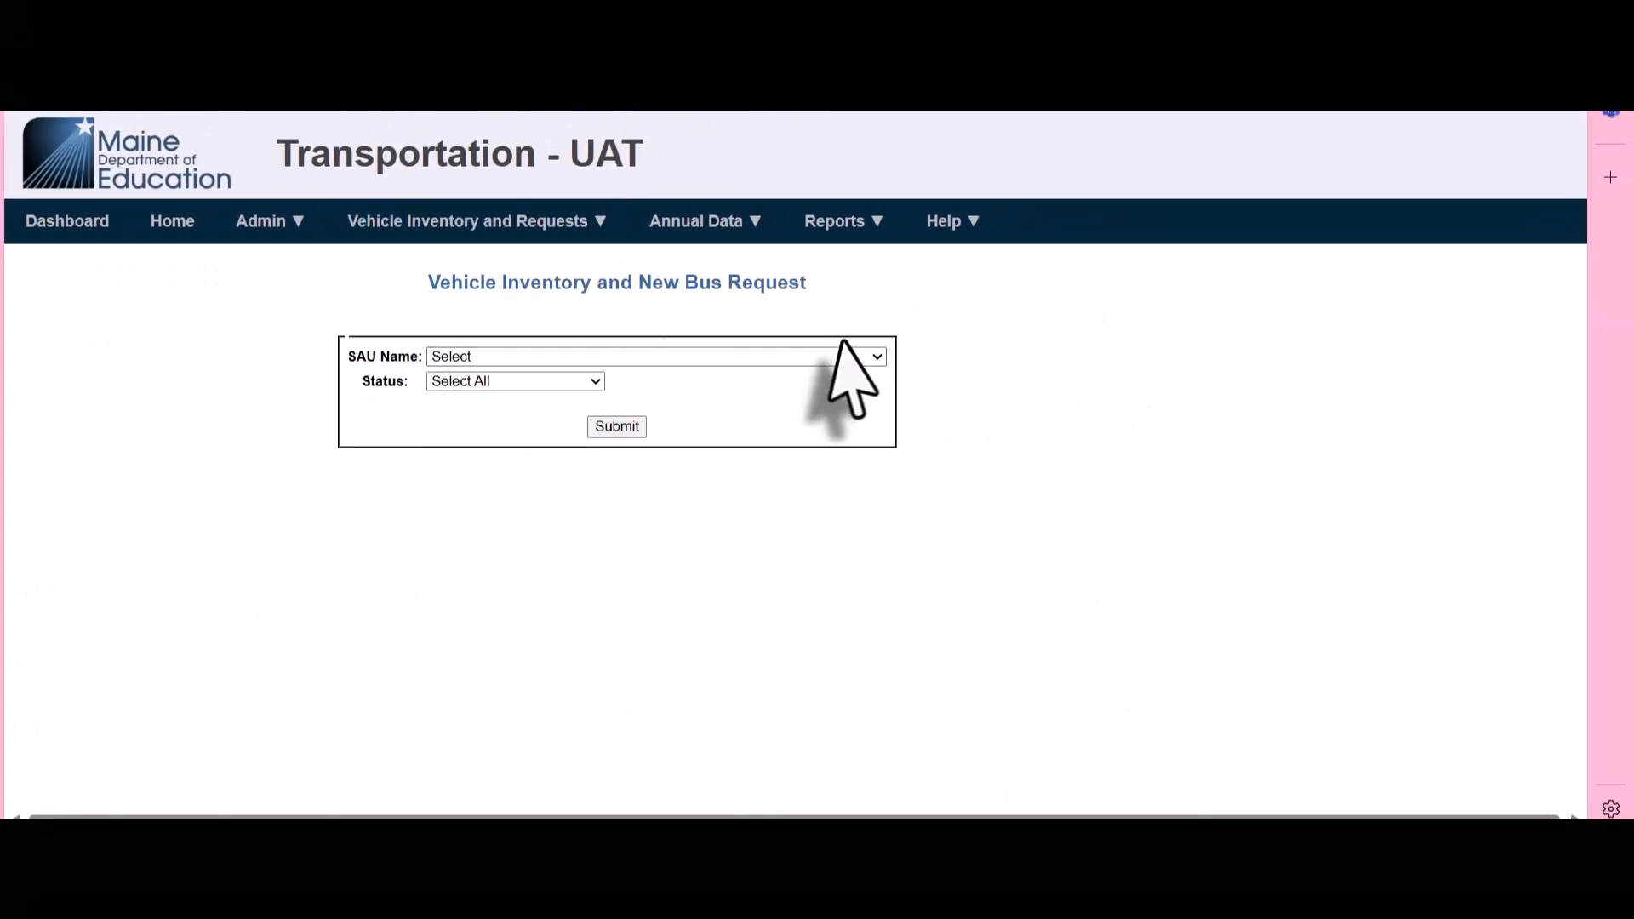
click(878, 356)
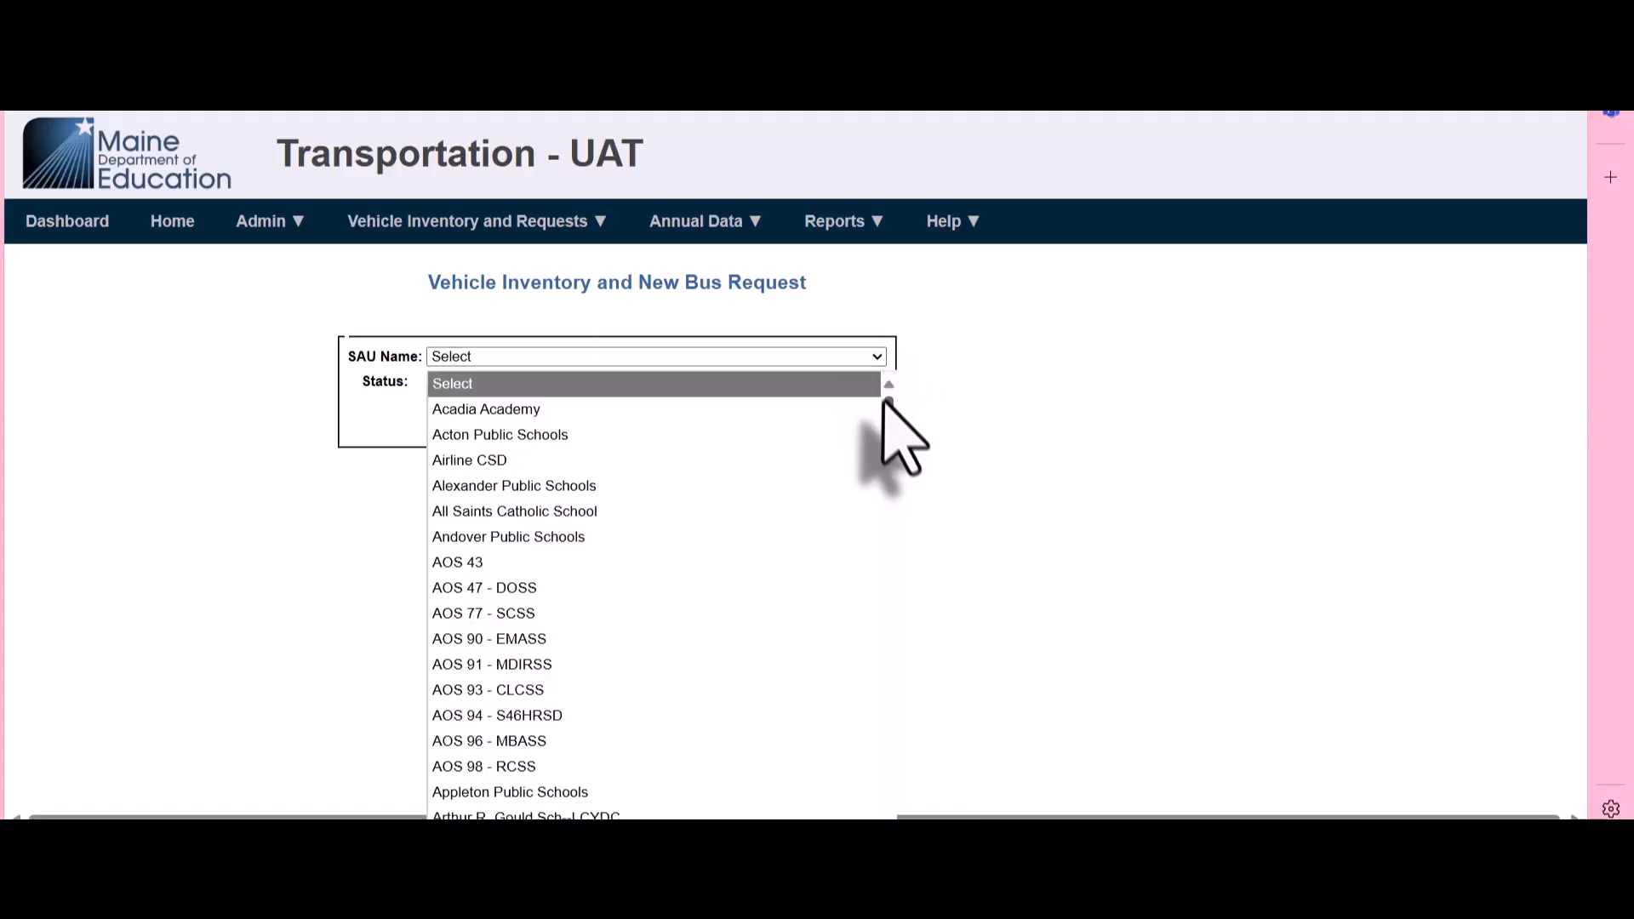
drag(888, 426, 890, 441)
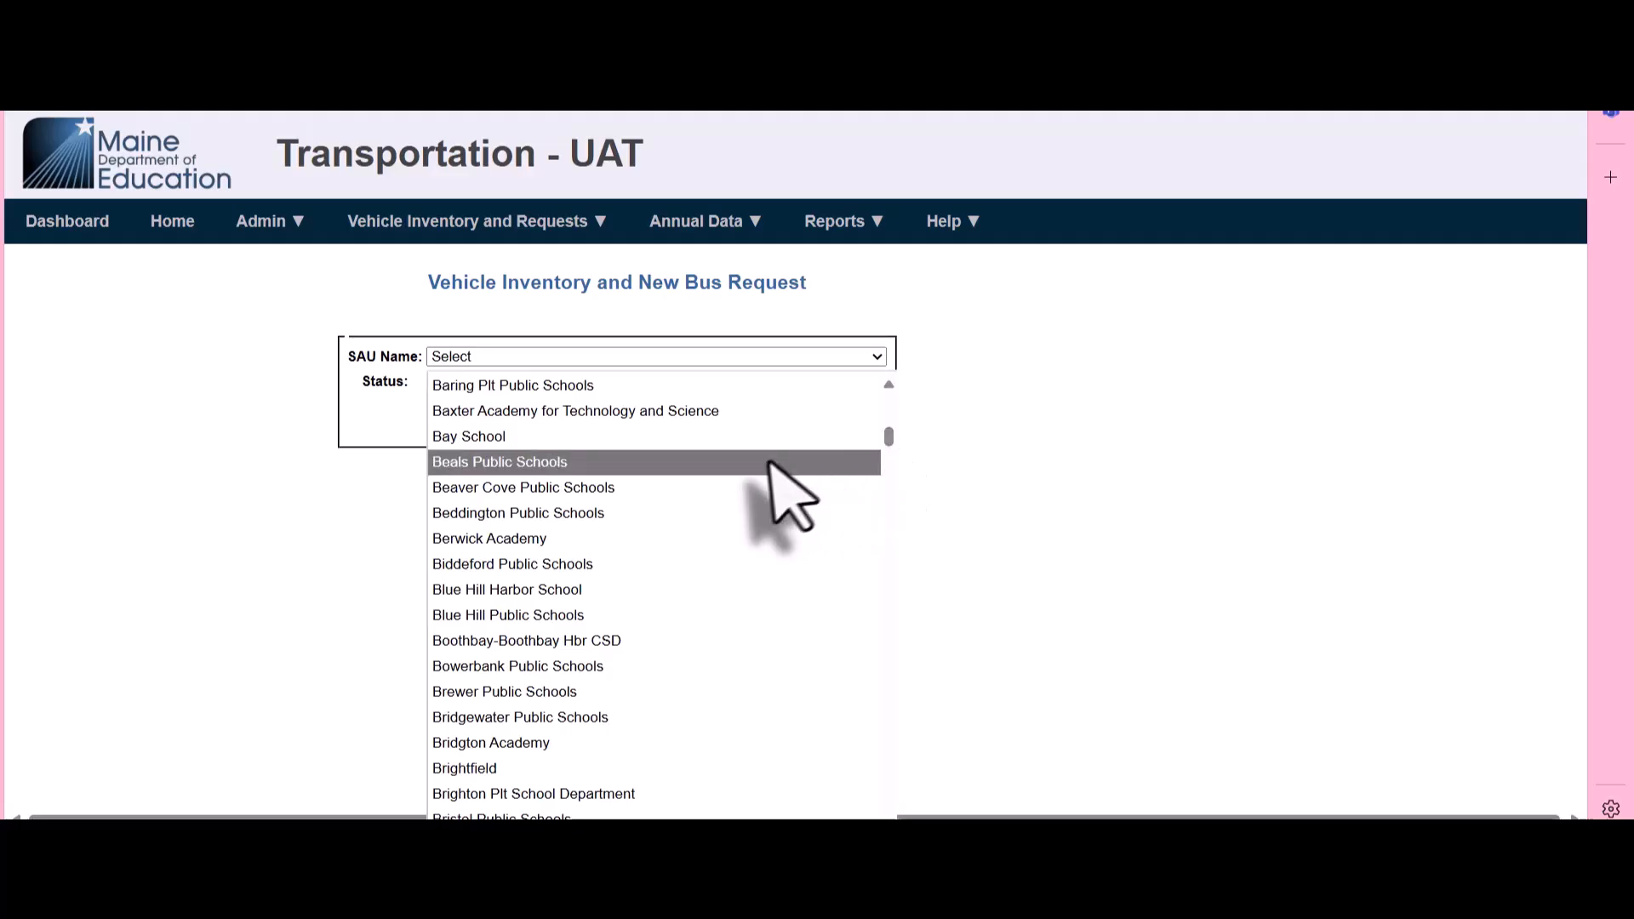
click(734, 565)
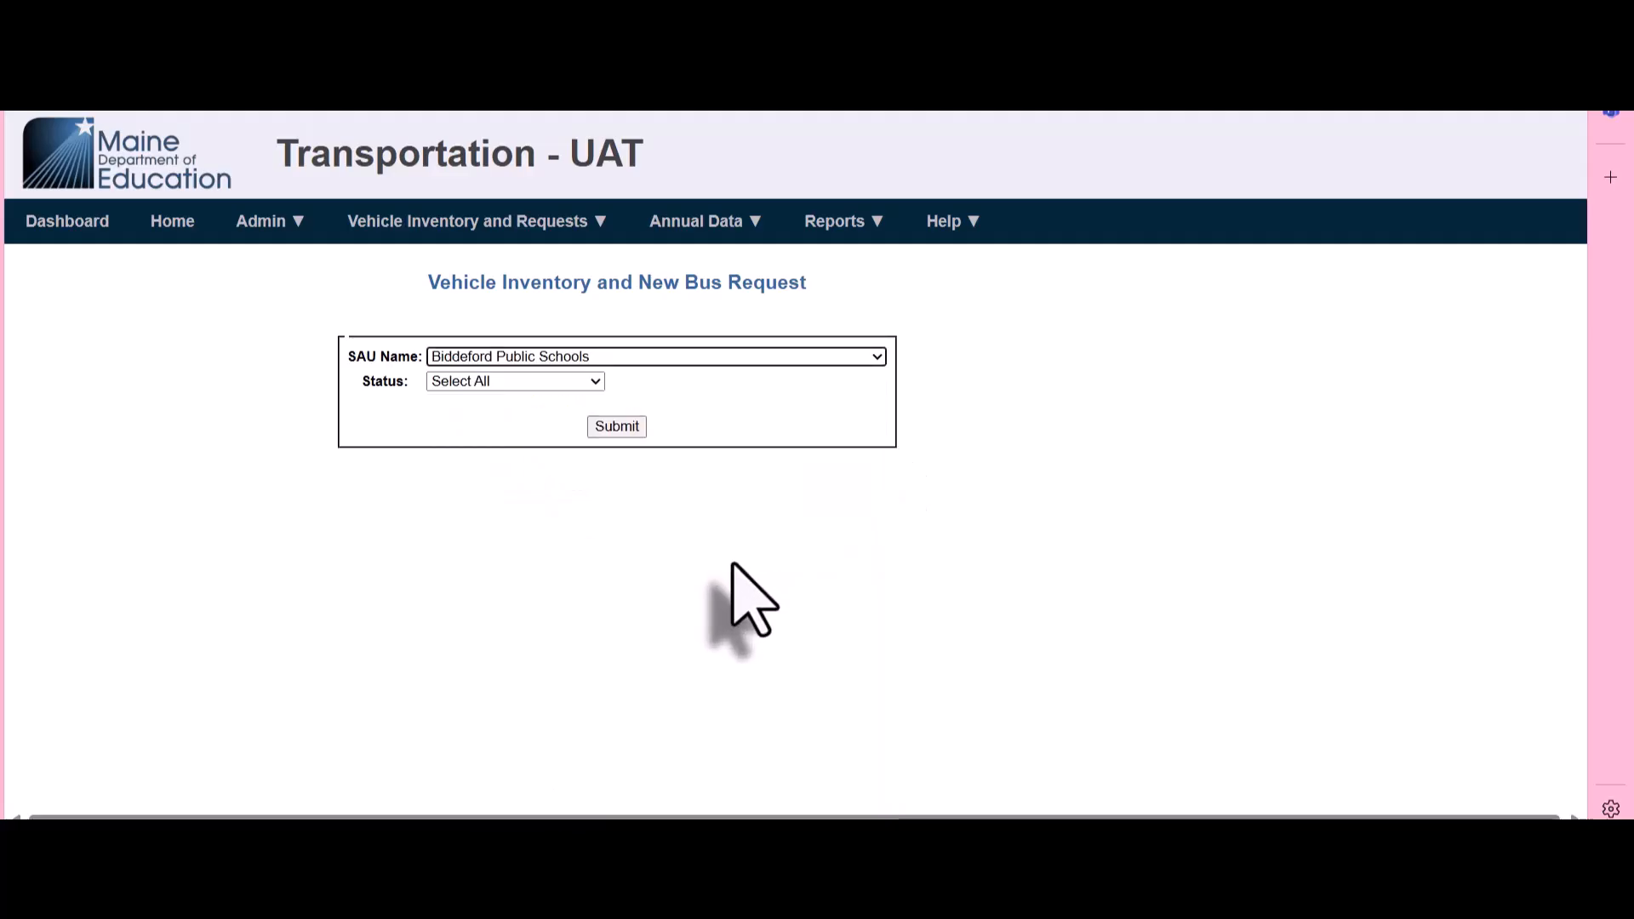
click(610, 423)
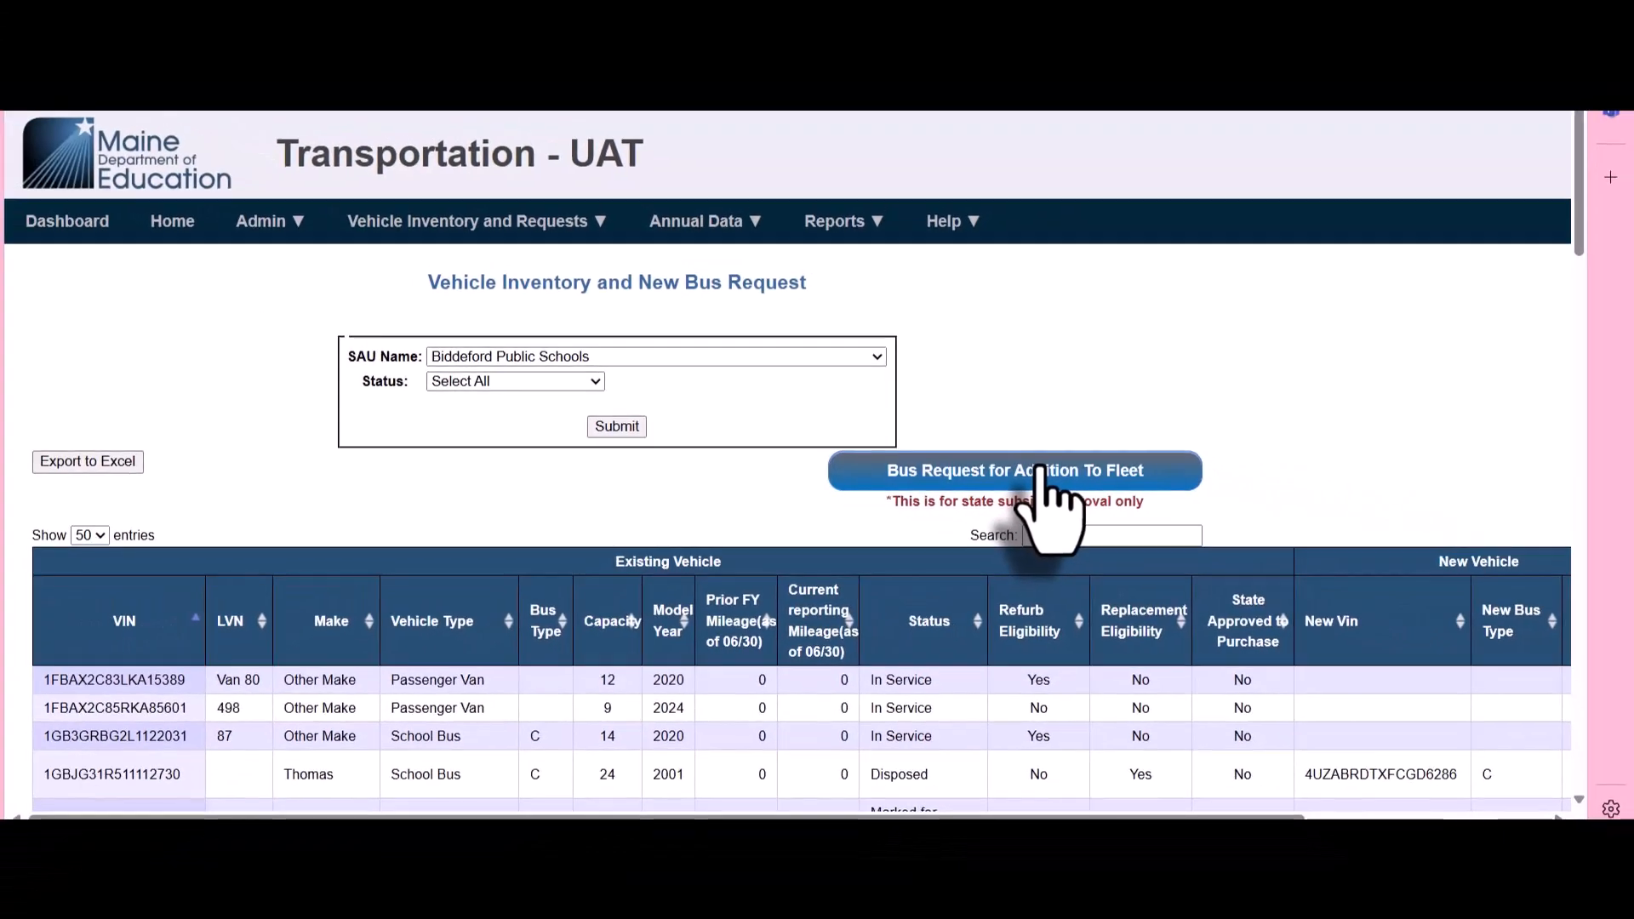
Start a Bus Request for Addition To Fleet with ownership Owned, bus capacity 77, no lift equipment and type C
click(1045, 474)
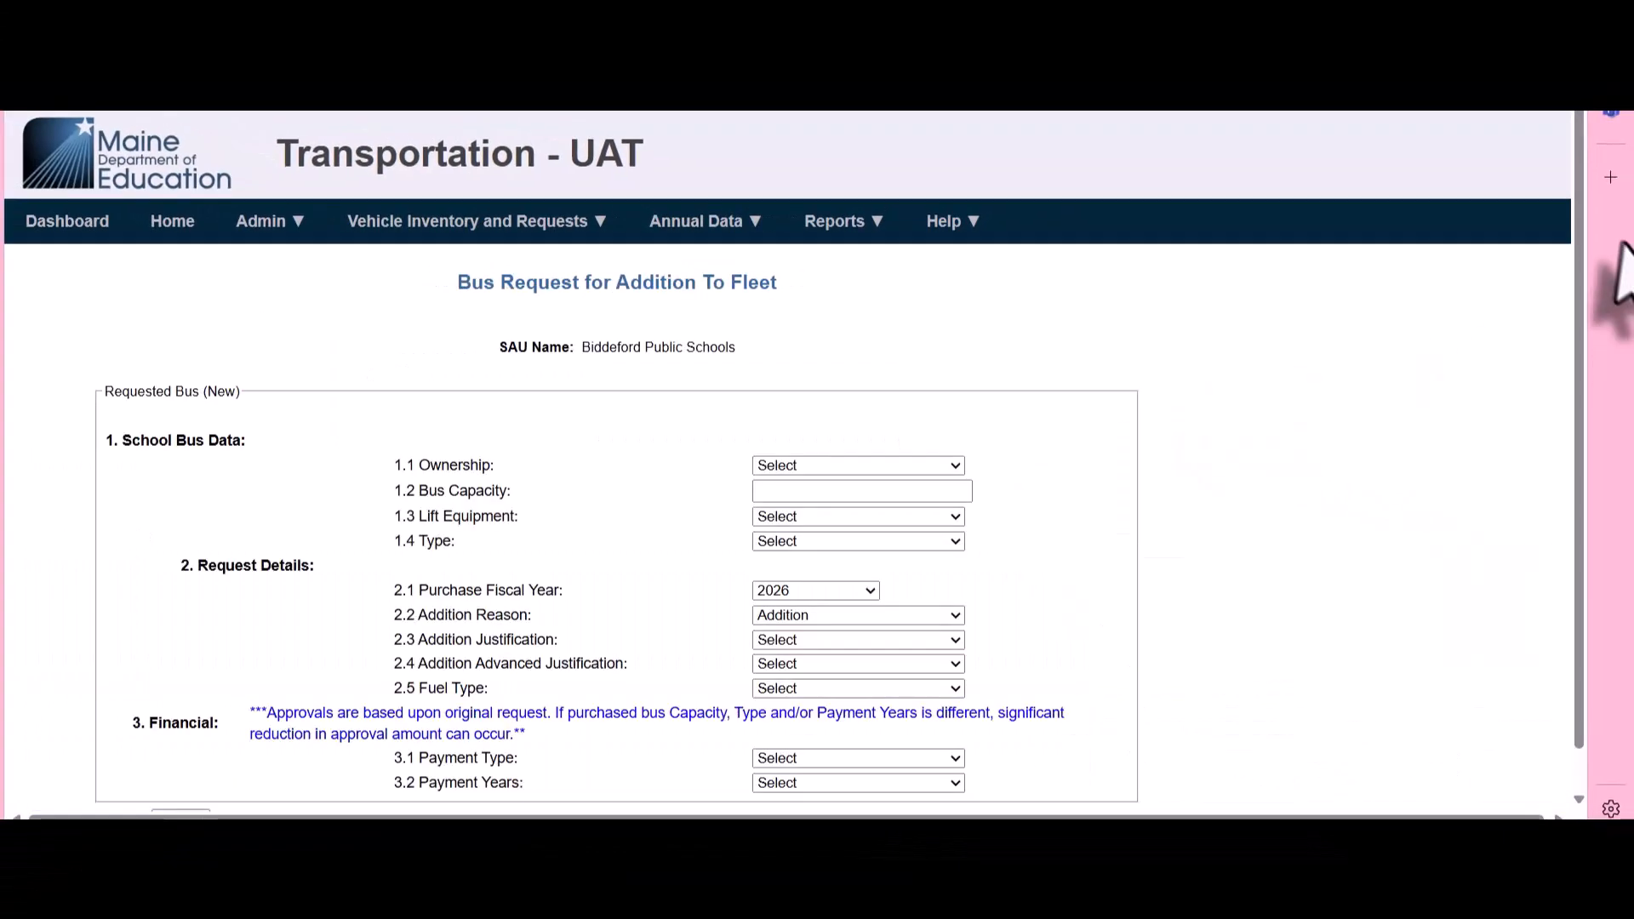
drag(1581, 226, 1584, 279)
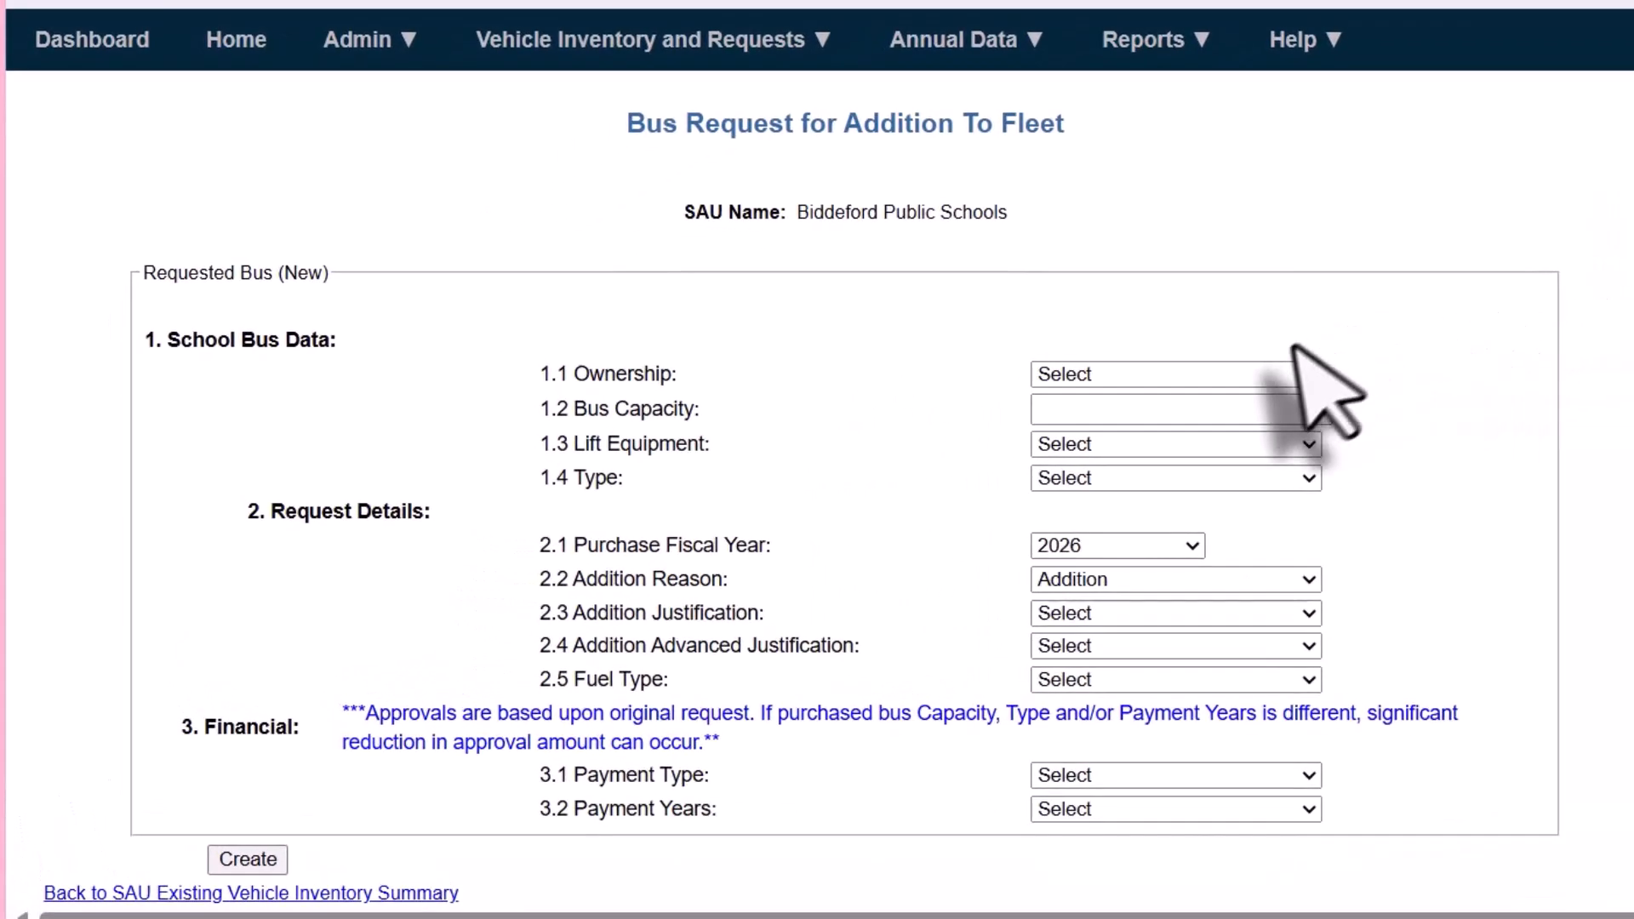
click(1277, 375)
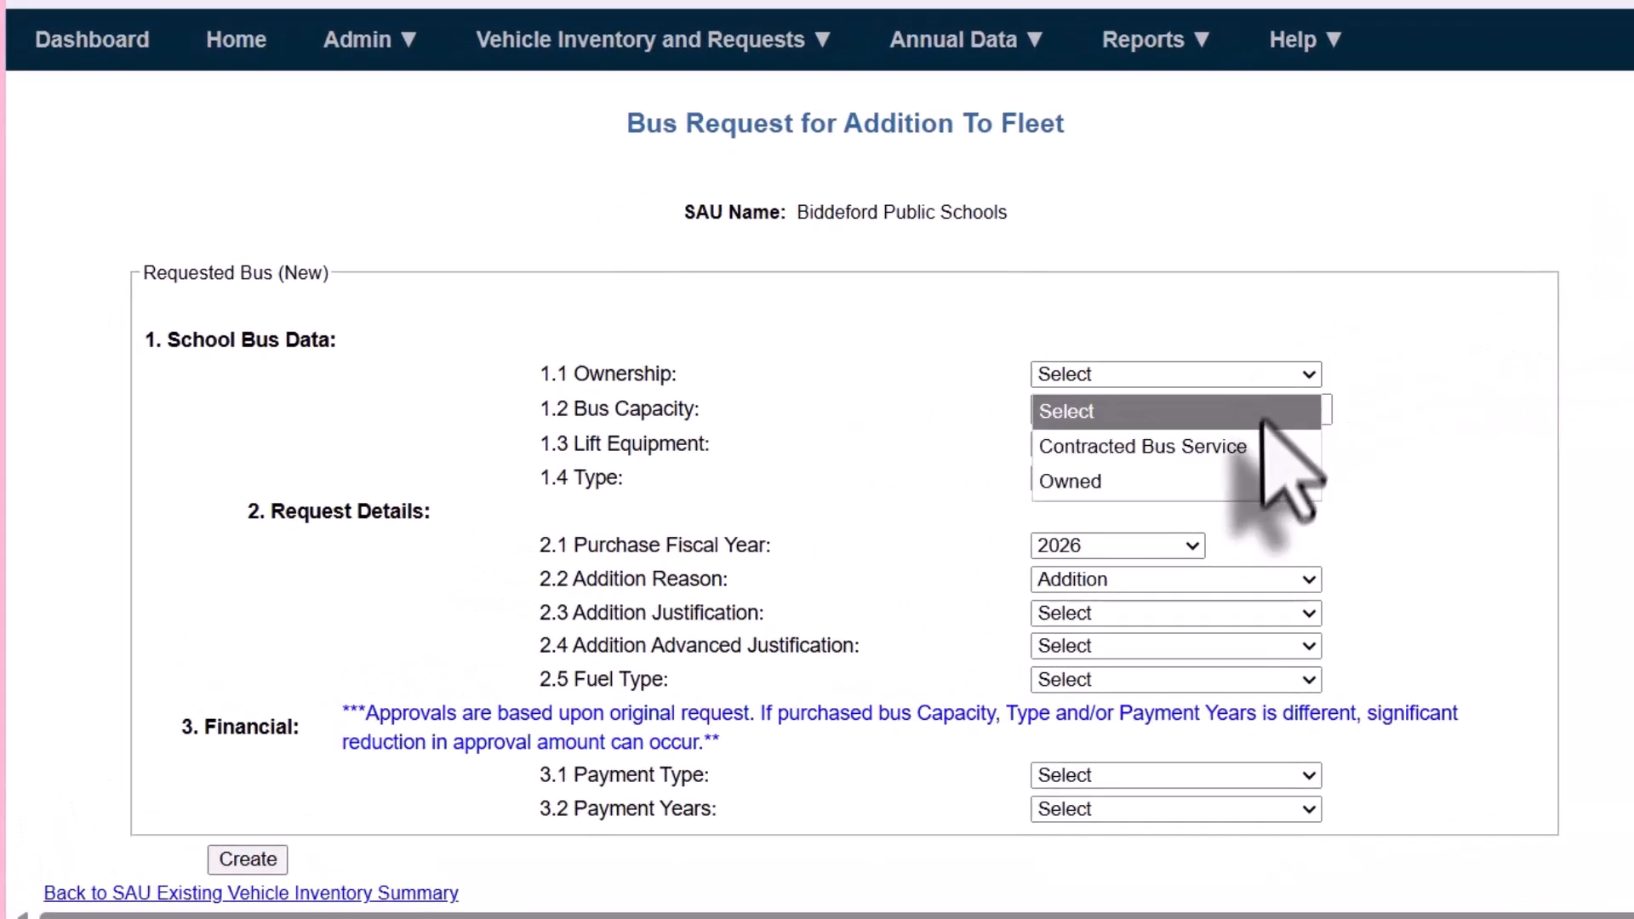
click(1262, 474)
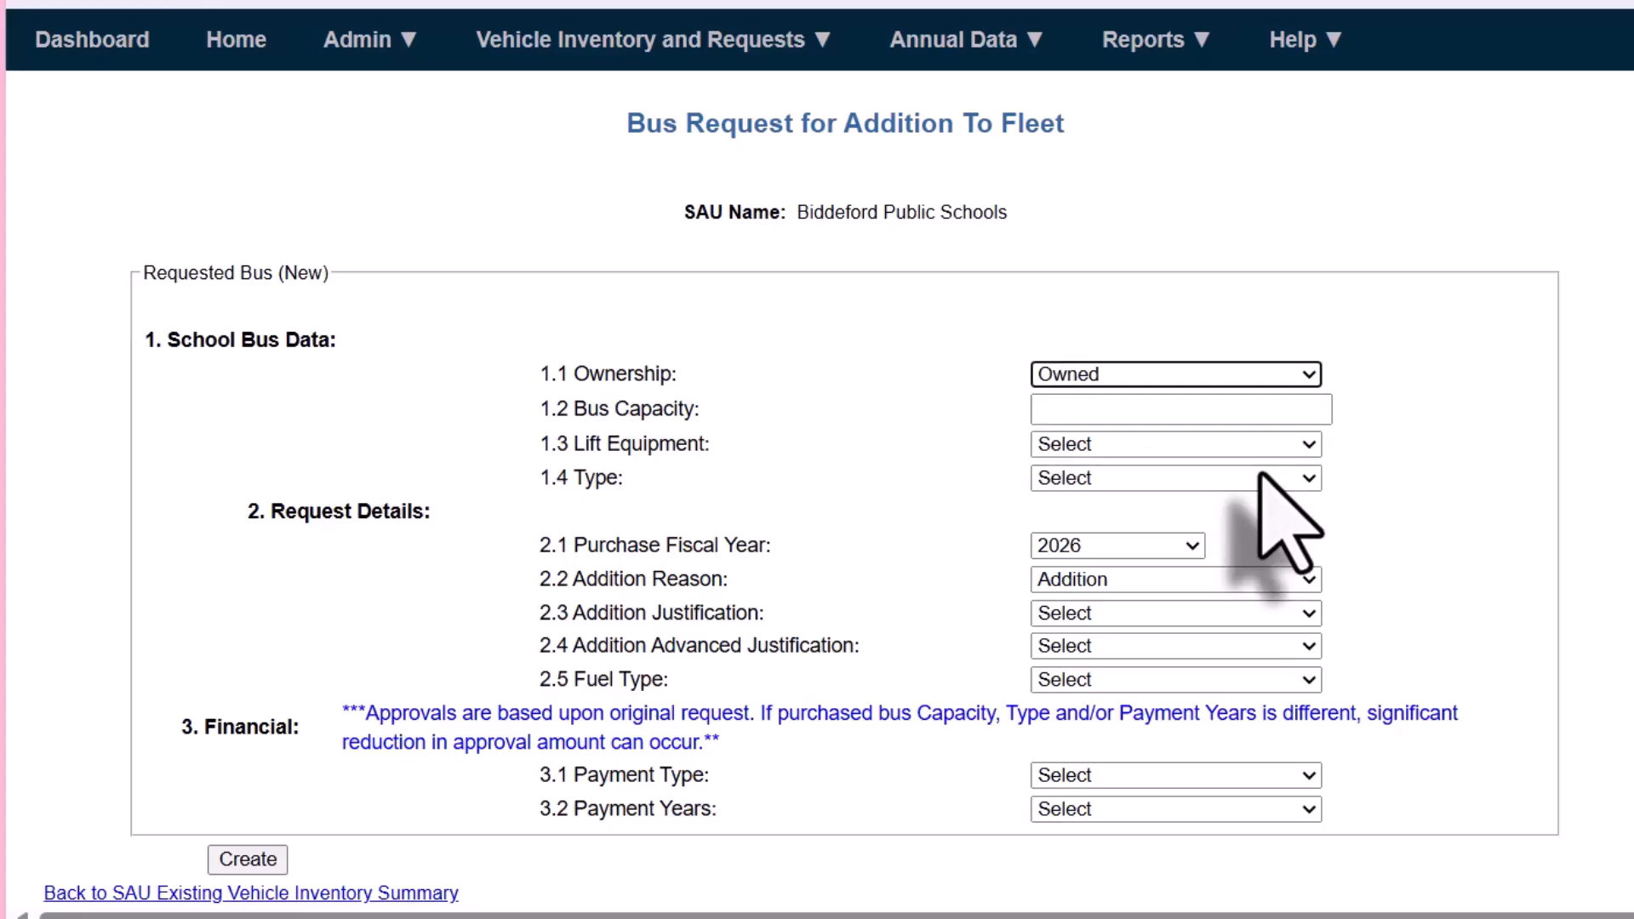
click(1226, 410)
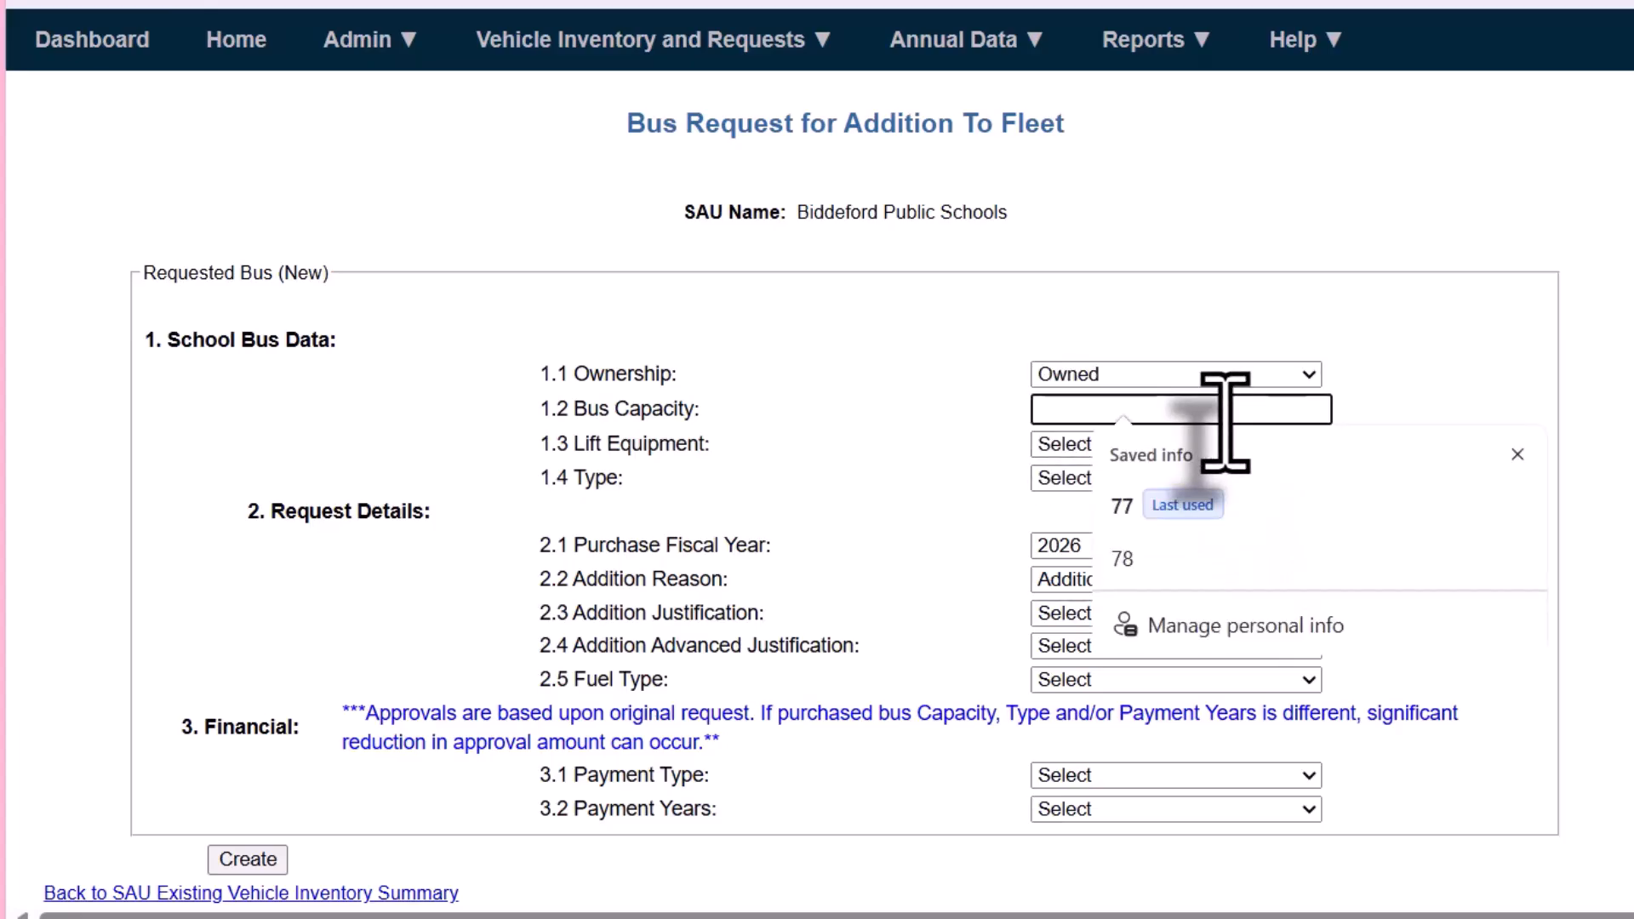
text(77)
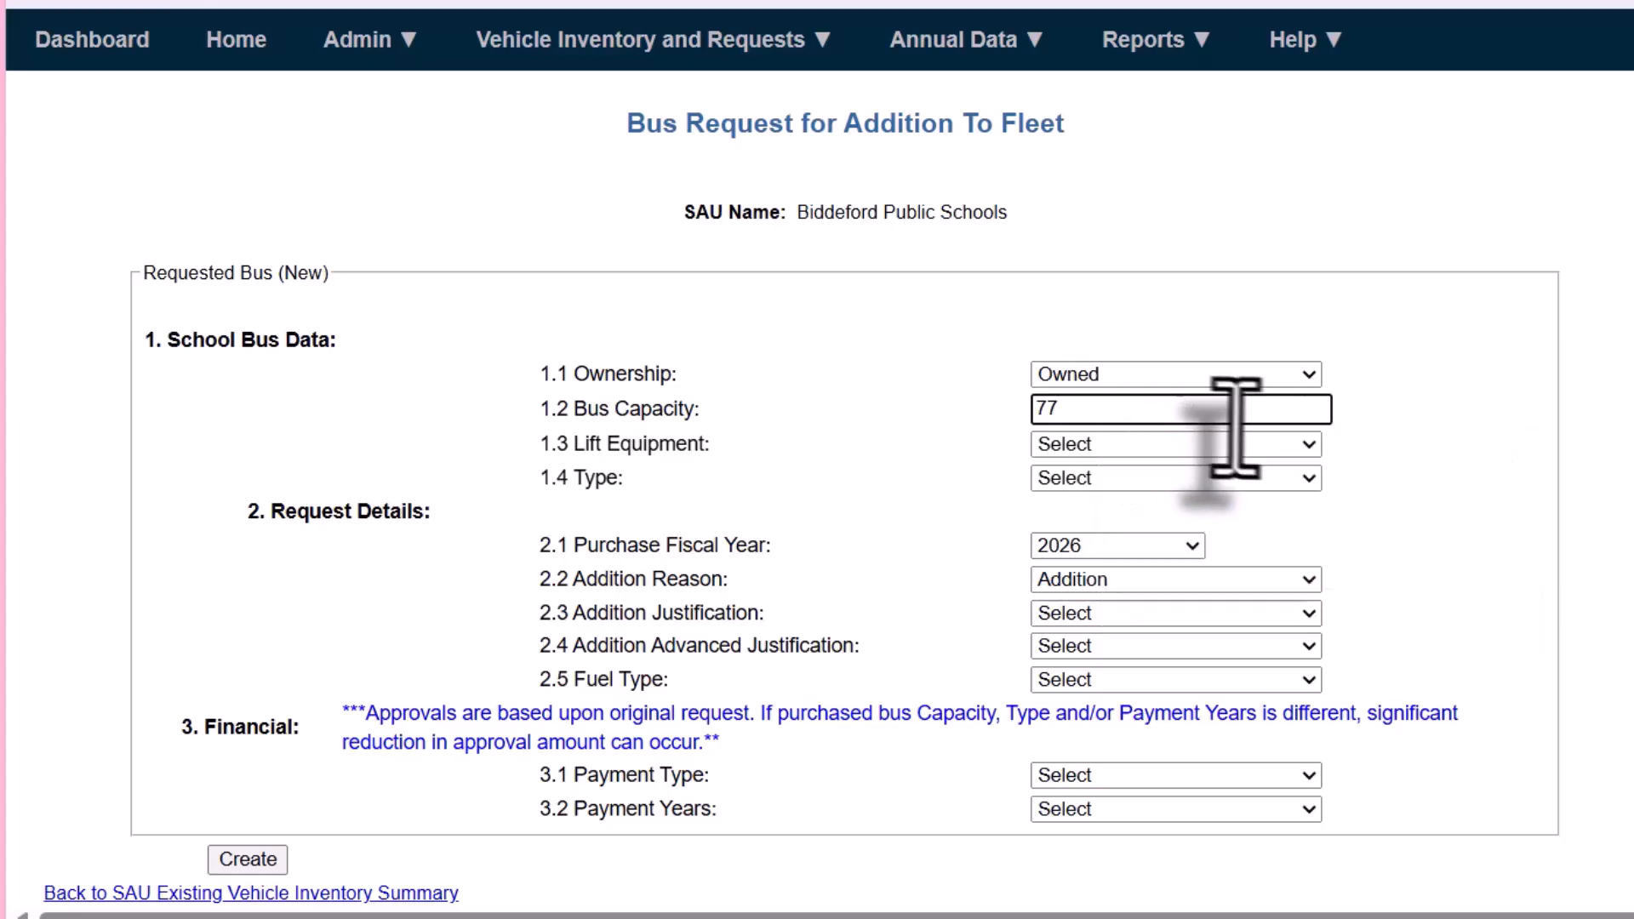
click(1253, 446)
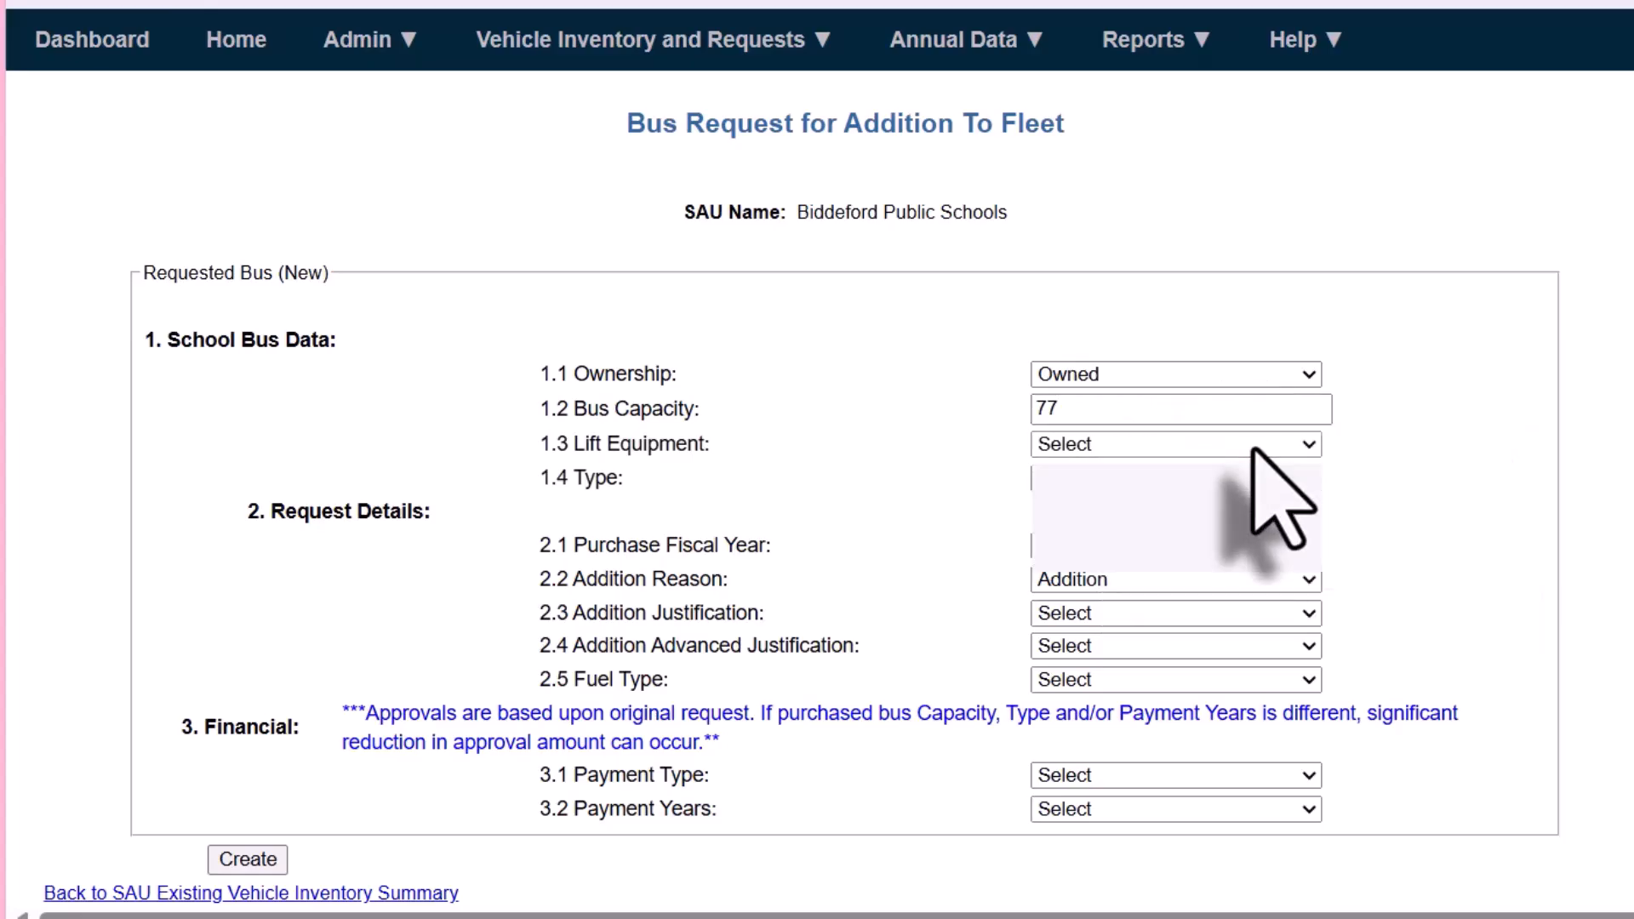
click(1245, 551)
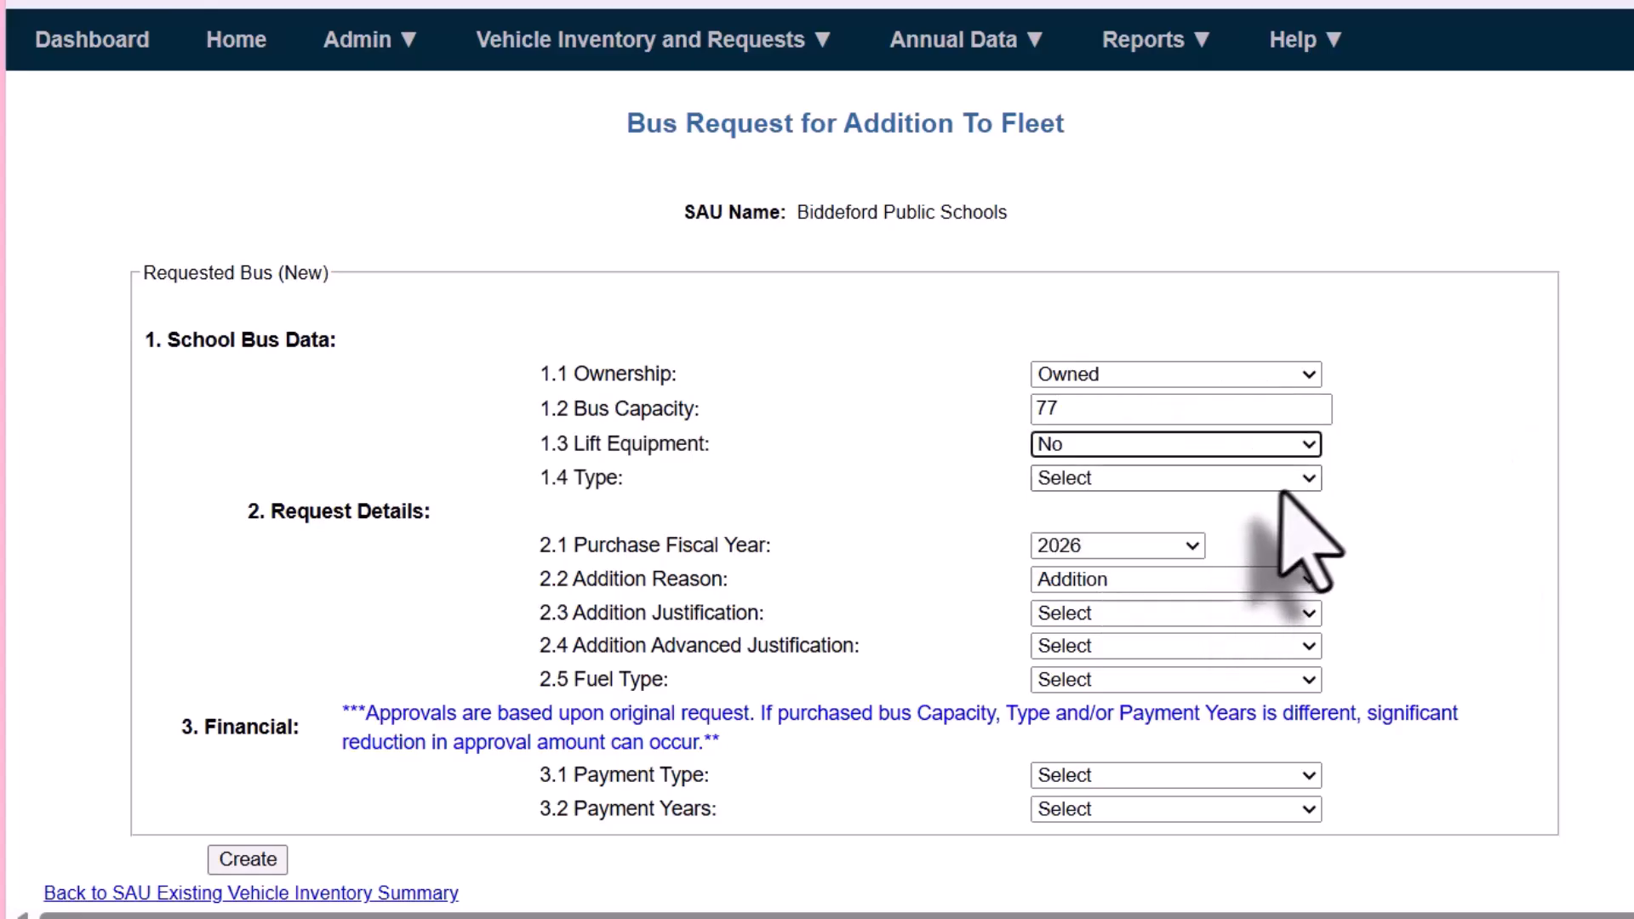
click(1209, 478)
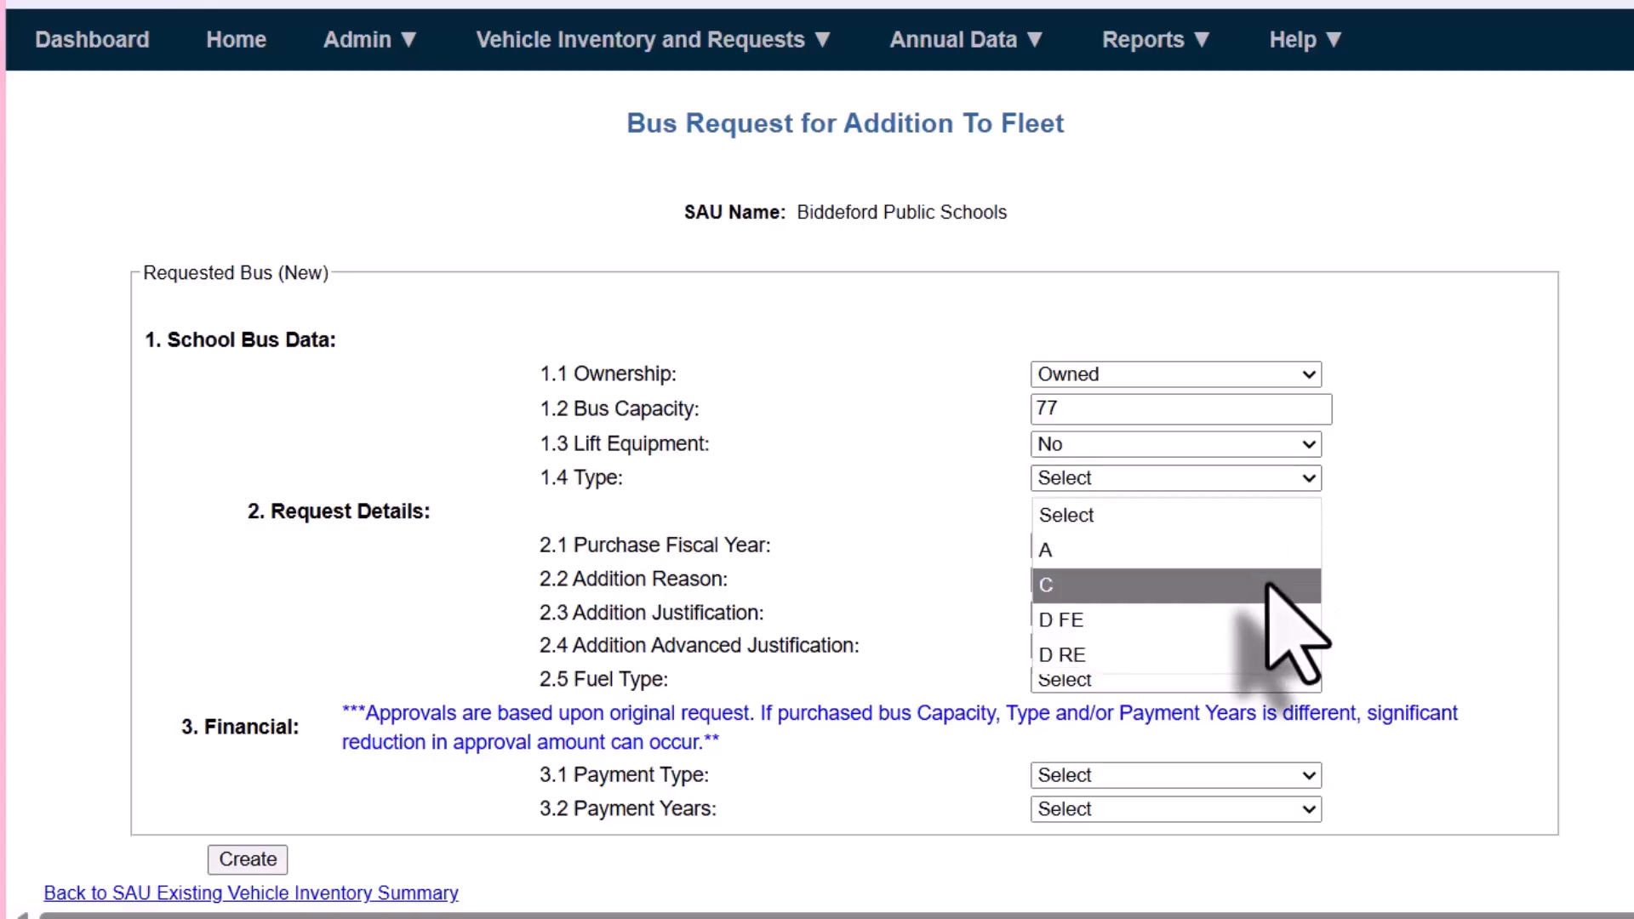
click(1269, 586)
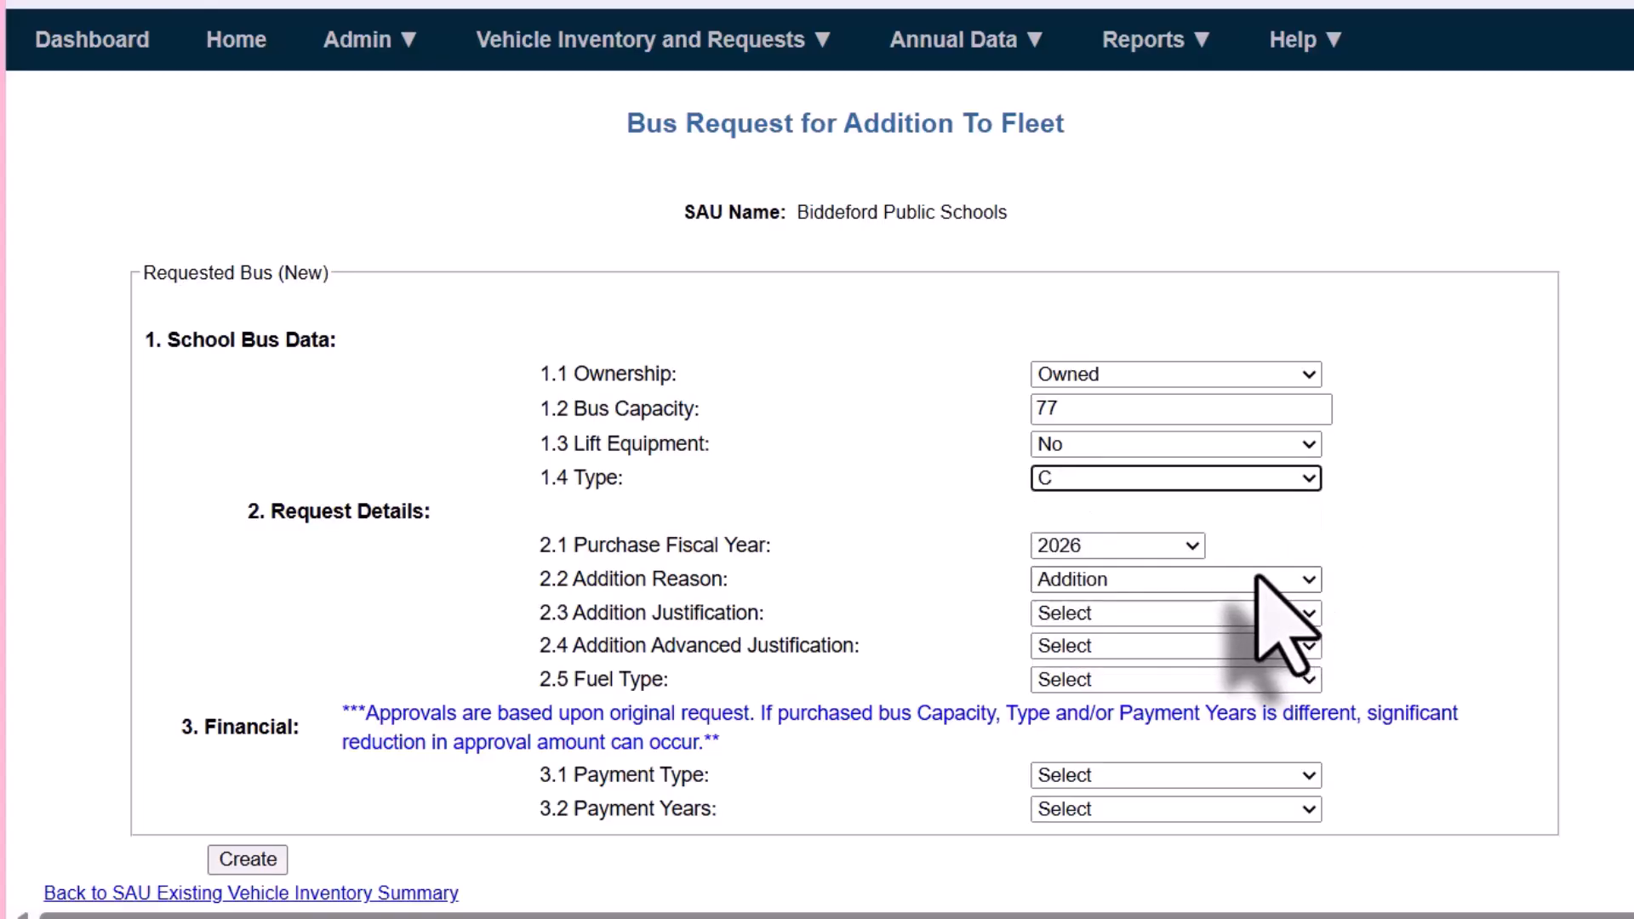
Set the addition justification to Increased enrollment and the fuel type to Diesel, keeping Addition as the addition reason
click(1257, 579)
click(1258, 576)
click(1288, 614)
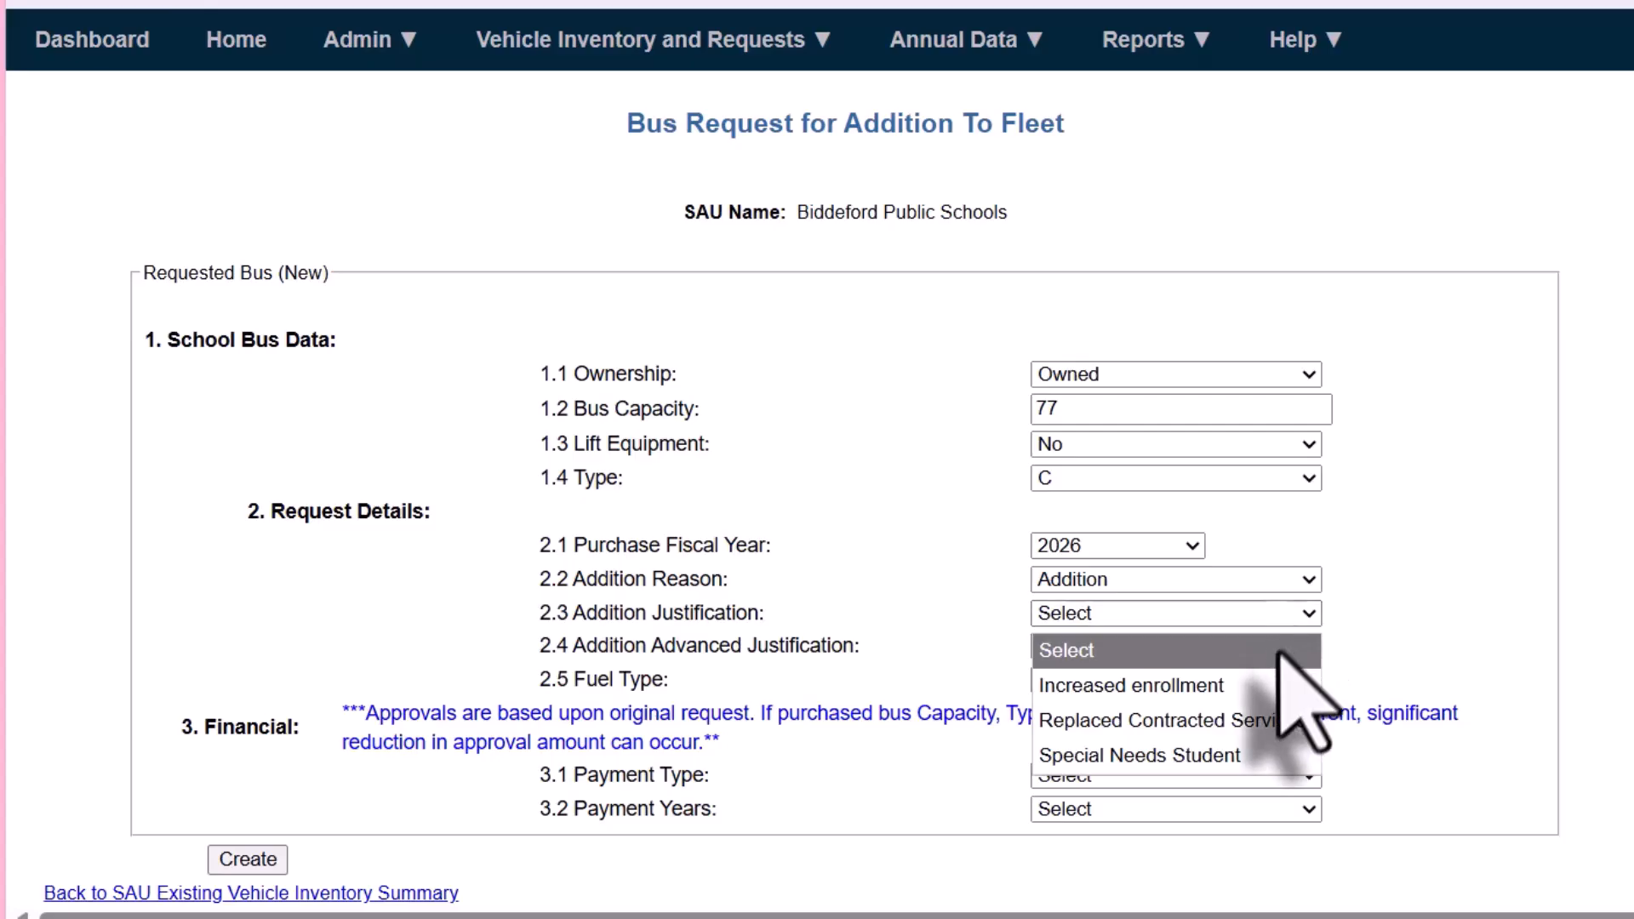
click(1277, 655)
click(1276, 668)
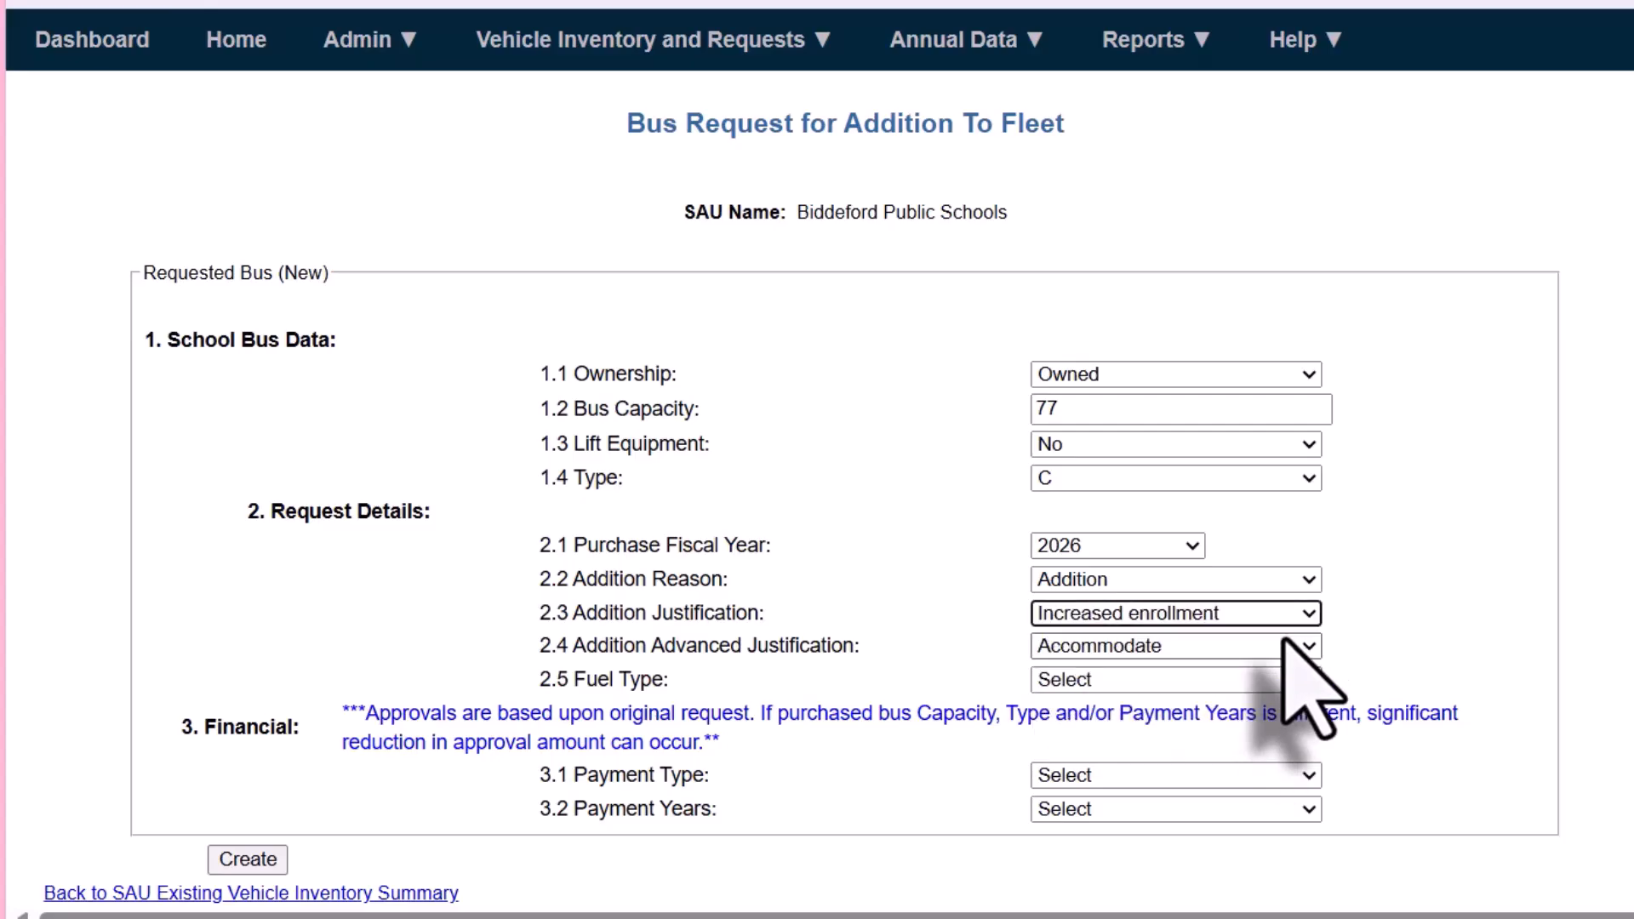
click(1289, 681)
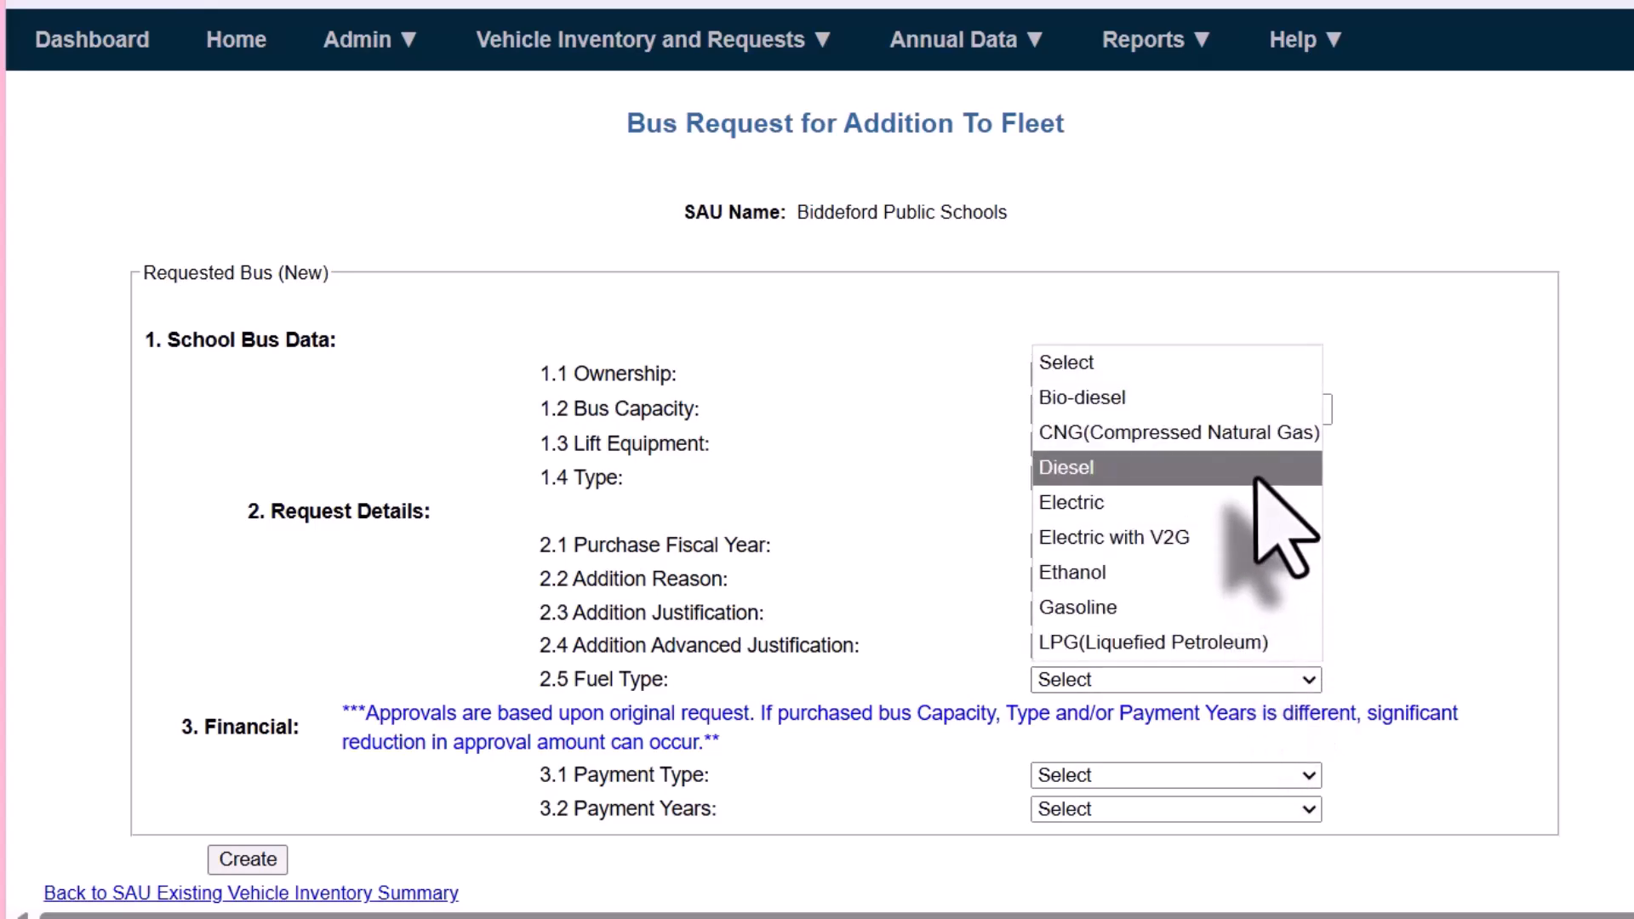
click(1162, 467)
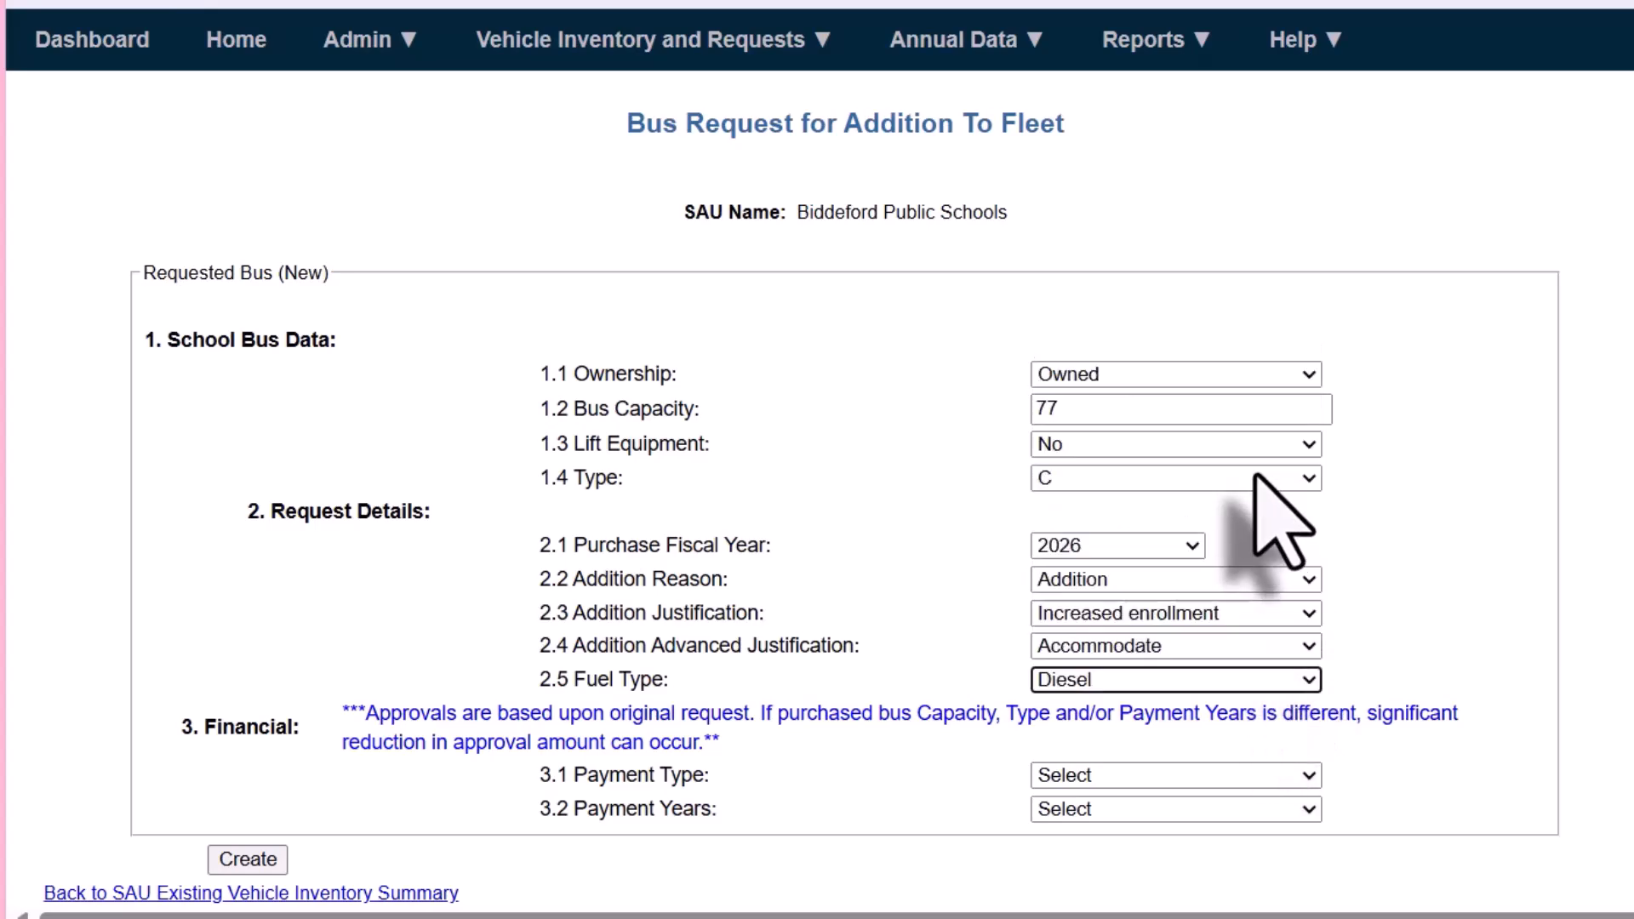
Set the payment type to Lease Purchase over 5 payment years, and return to the existing vehicle inventory summary without creating the request
click(1233, 776)
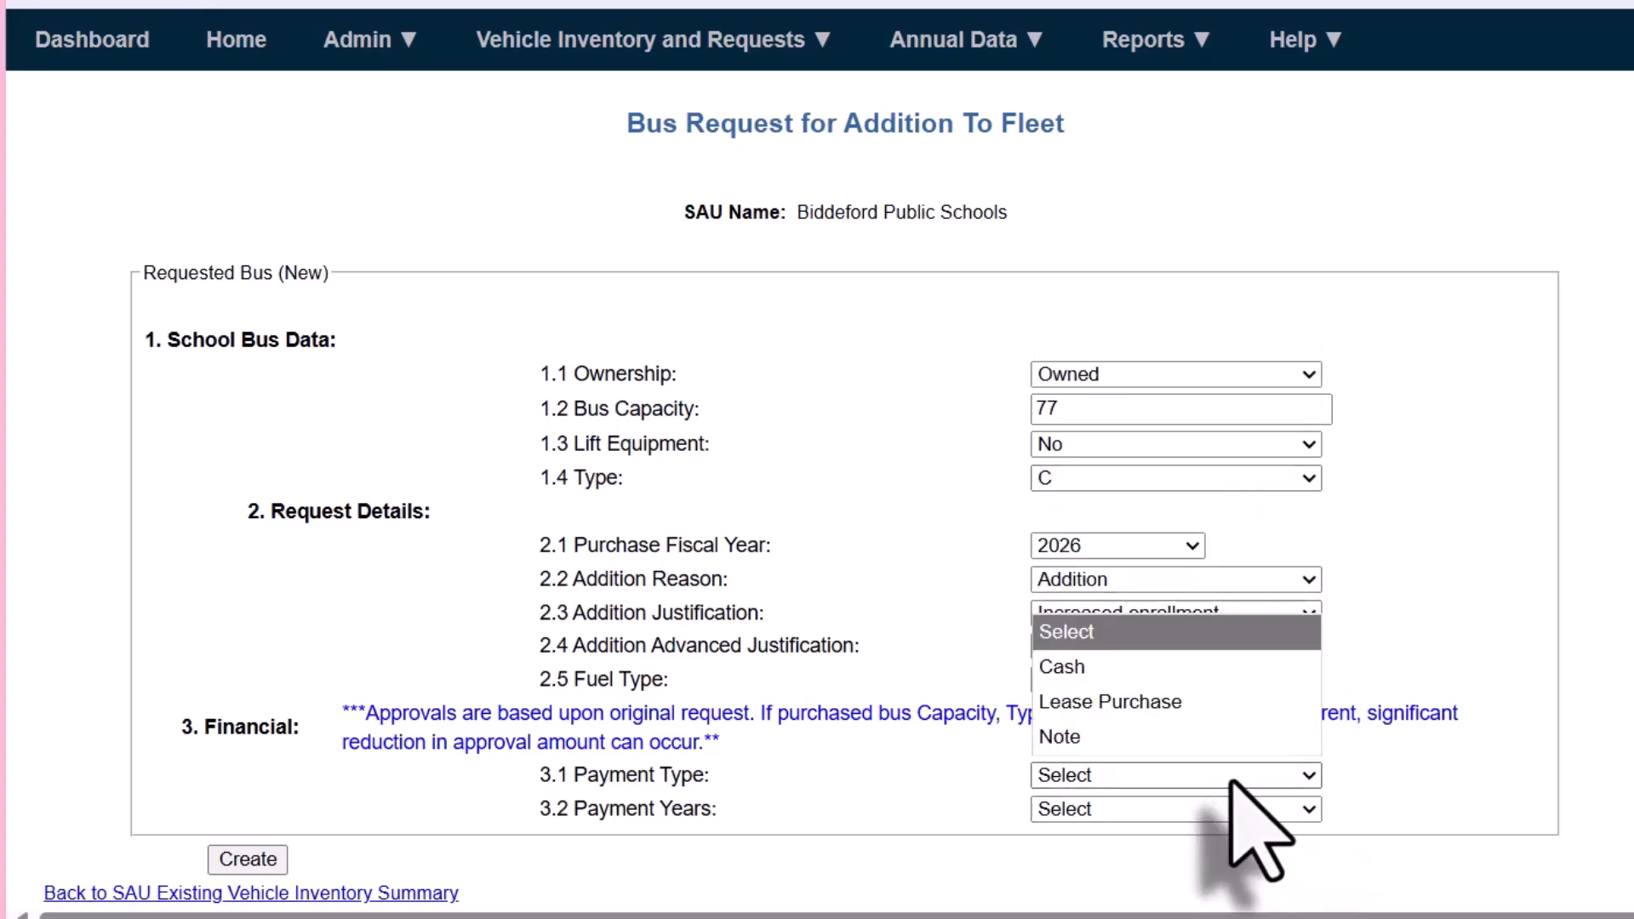
click(1196, 703)
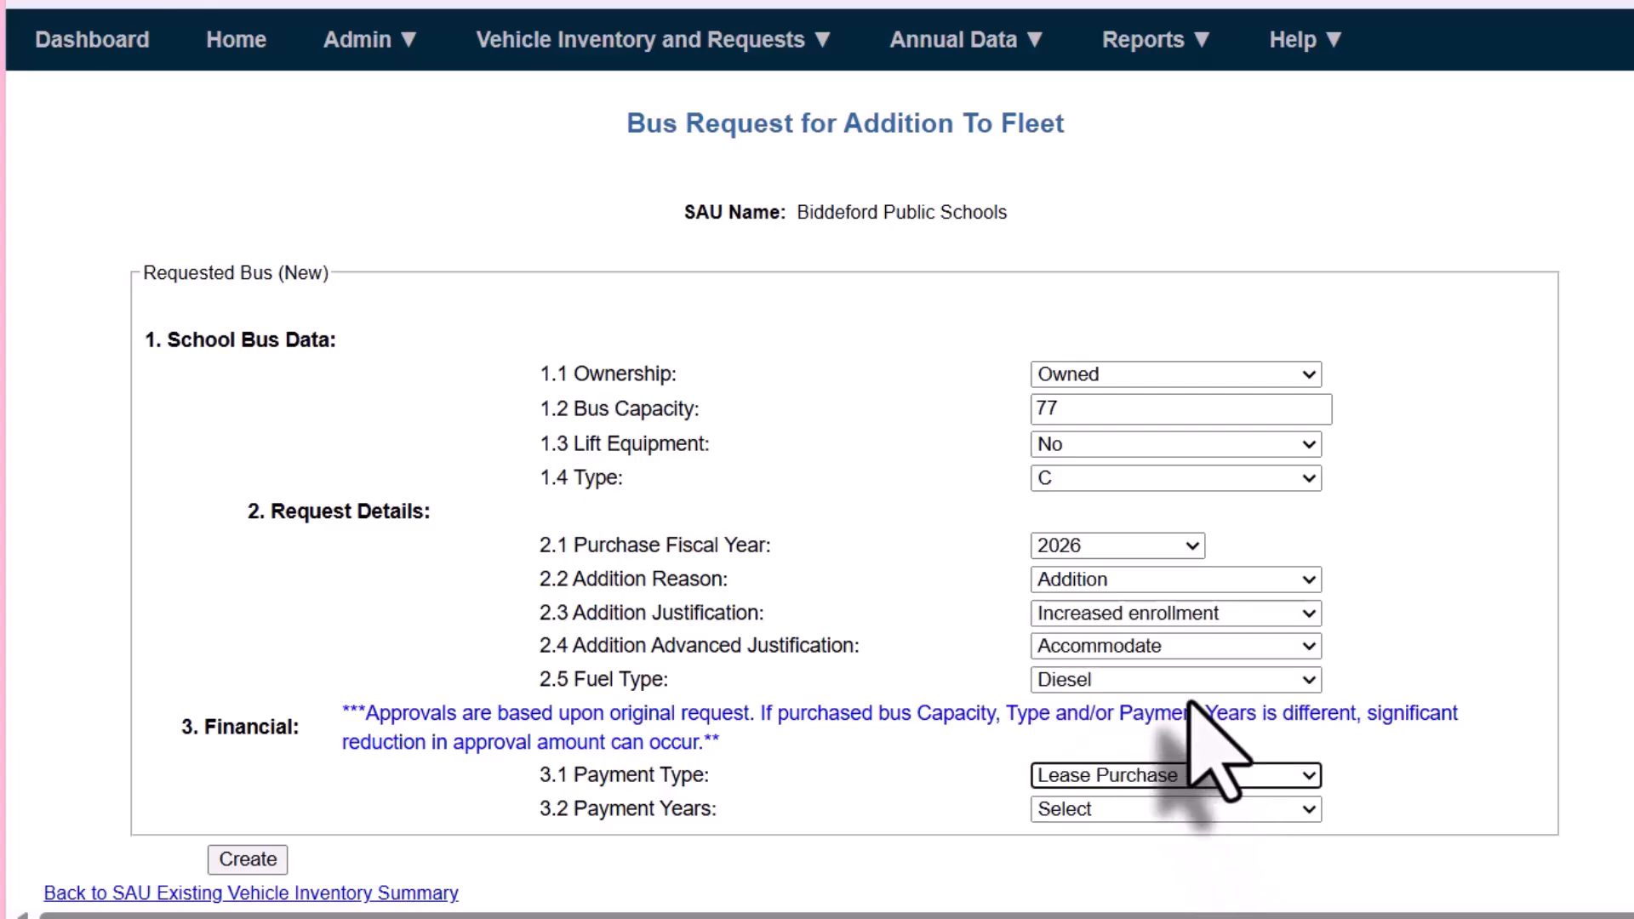
click(1191, 815)
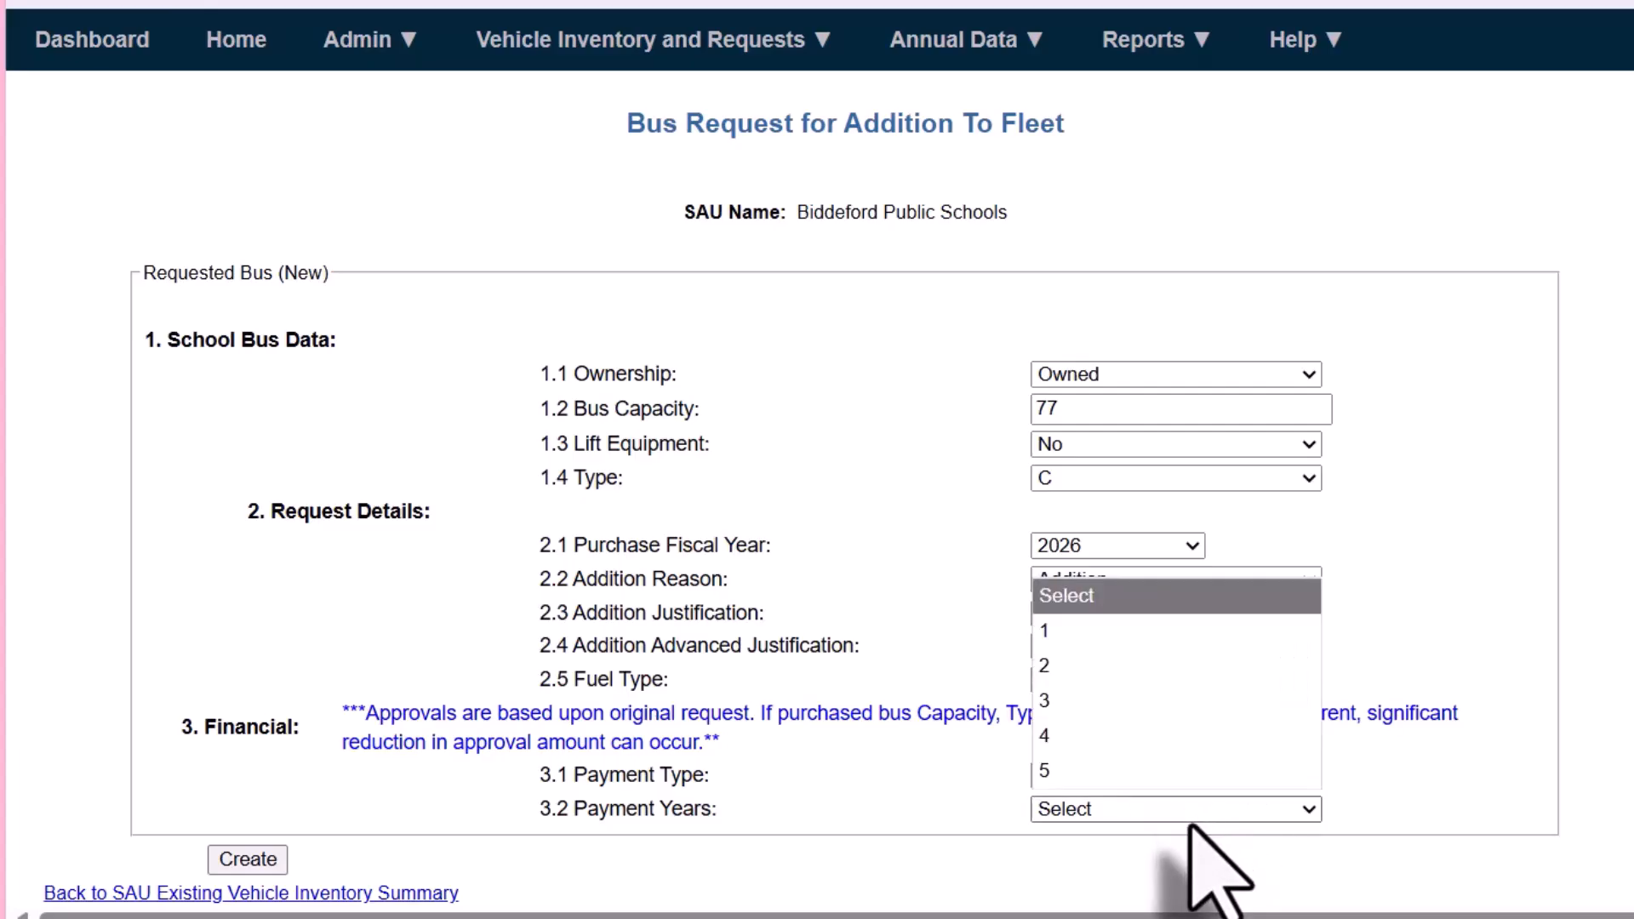
click(1172, 772)
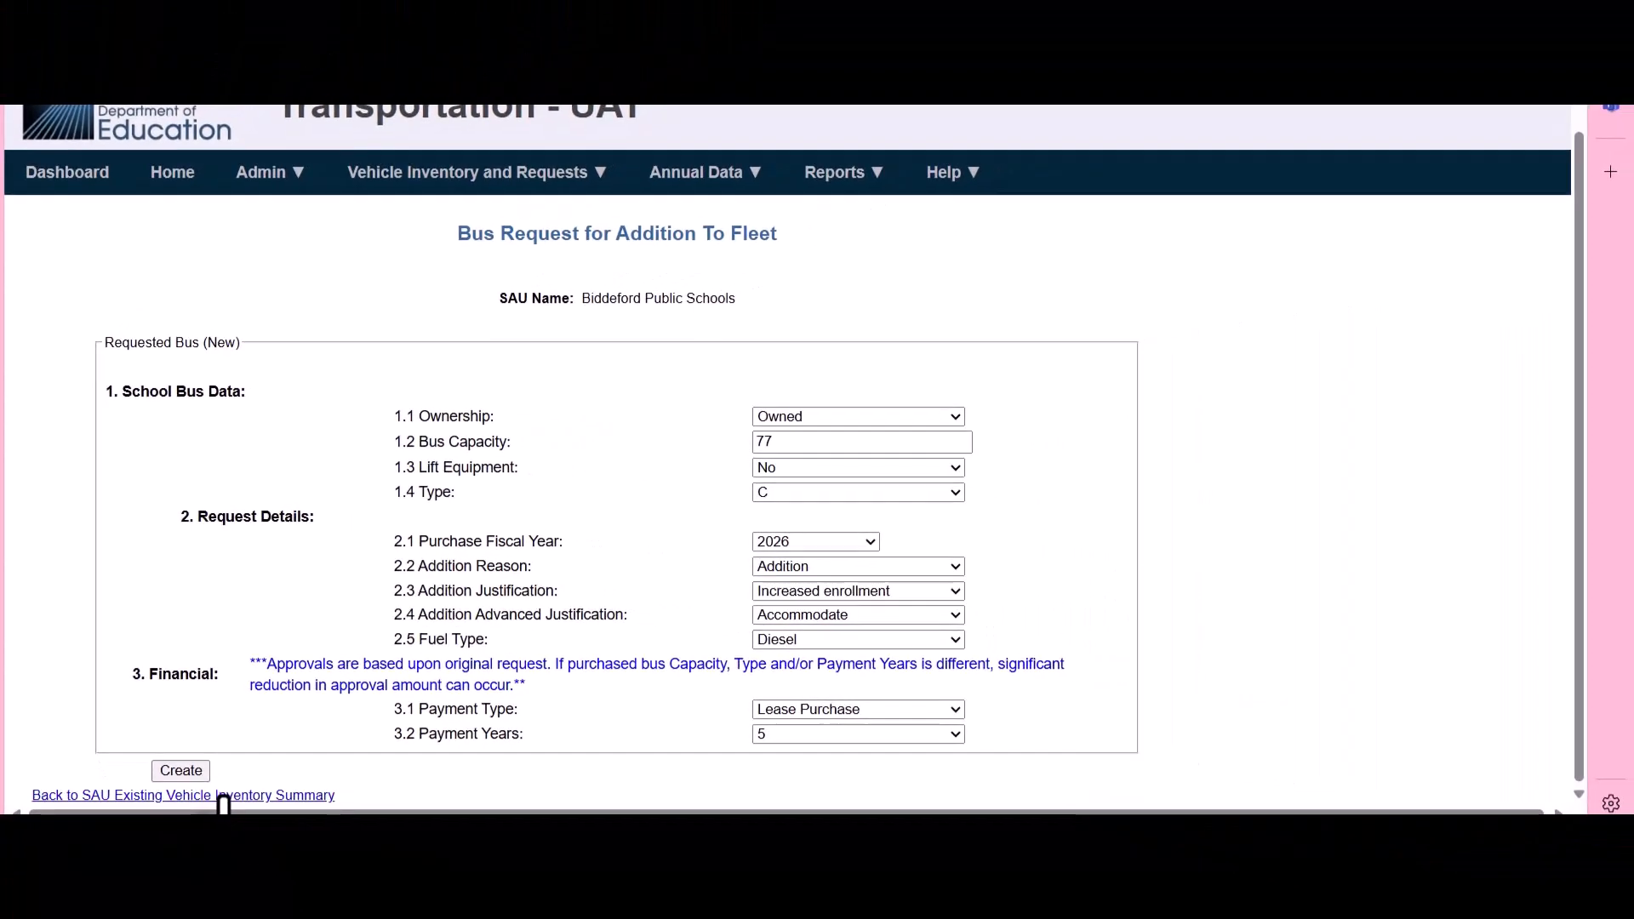
click(224, 801)
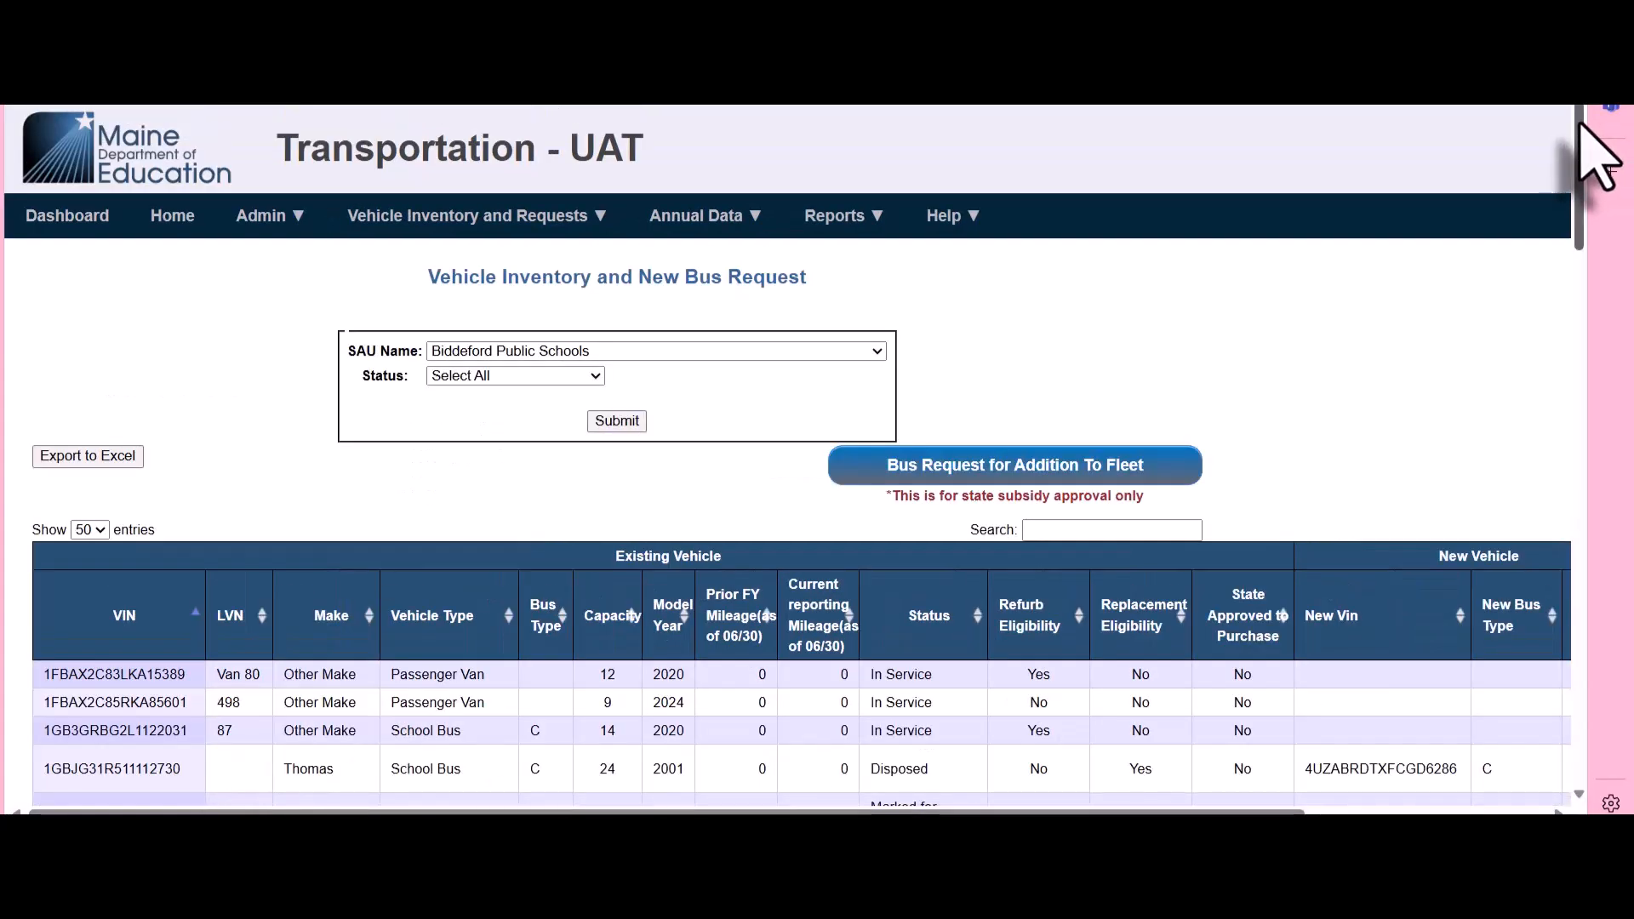
Open an EFT-16 Emergency Replacement request for the 2015 passenger van with LVN 63
scroll(1597, 170, down, 2)
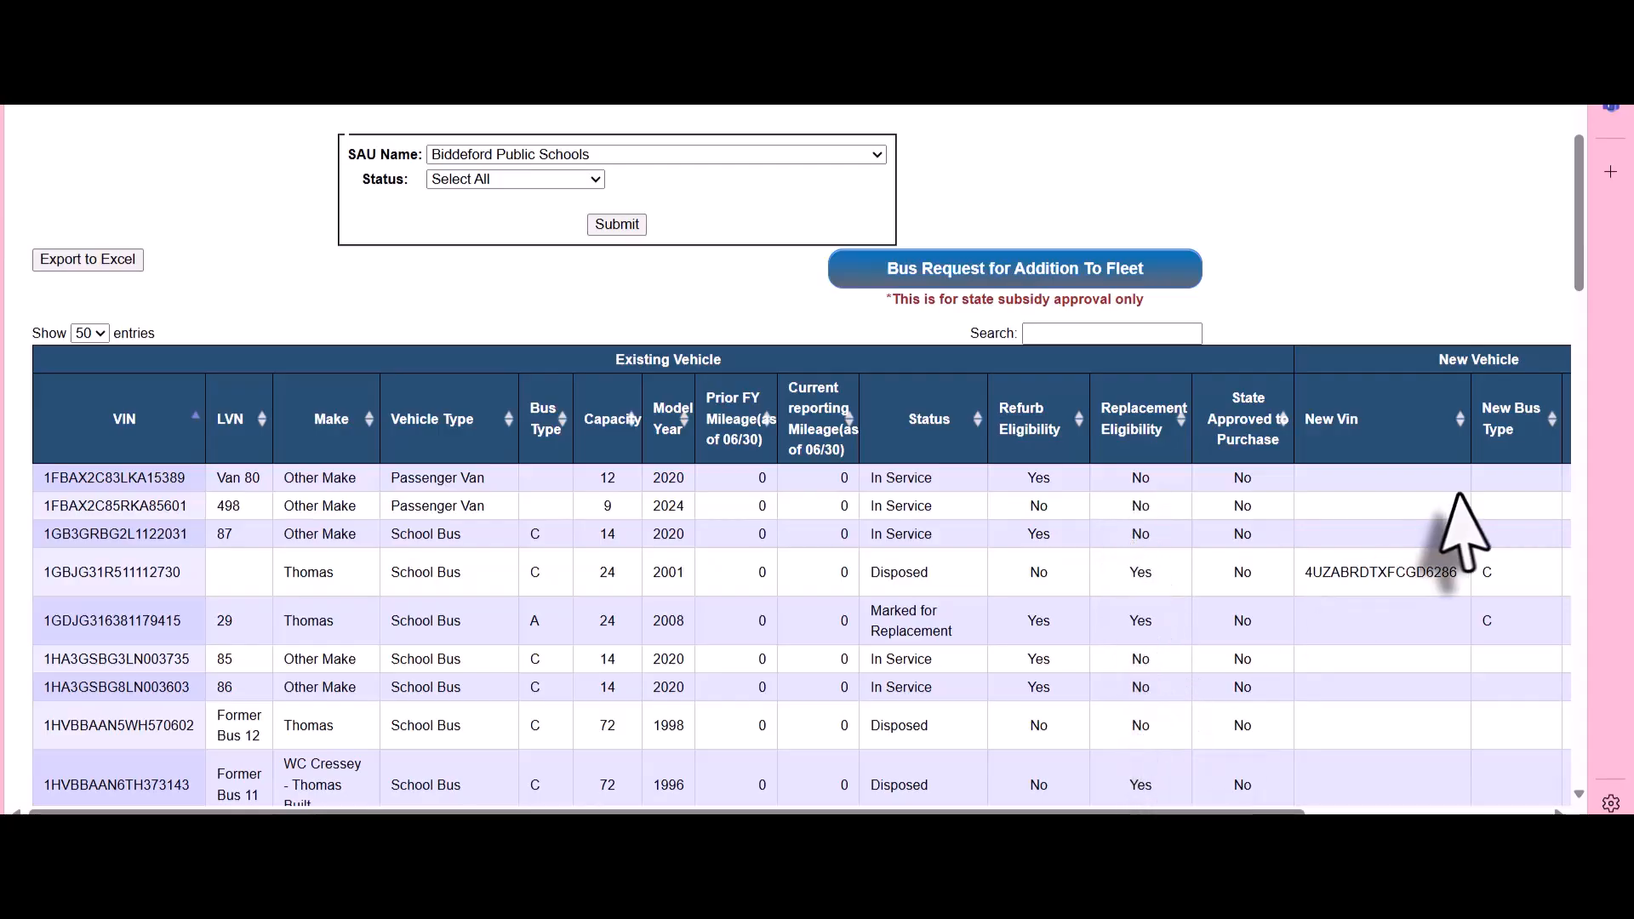
scroll(1588, 302, down, 1)
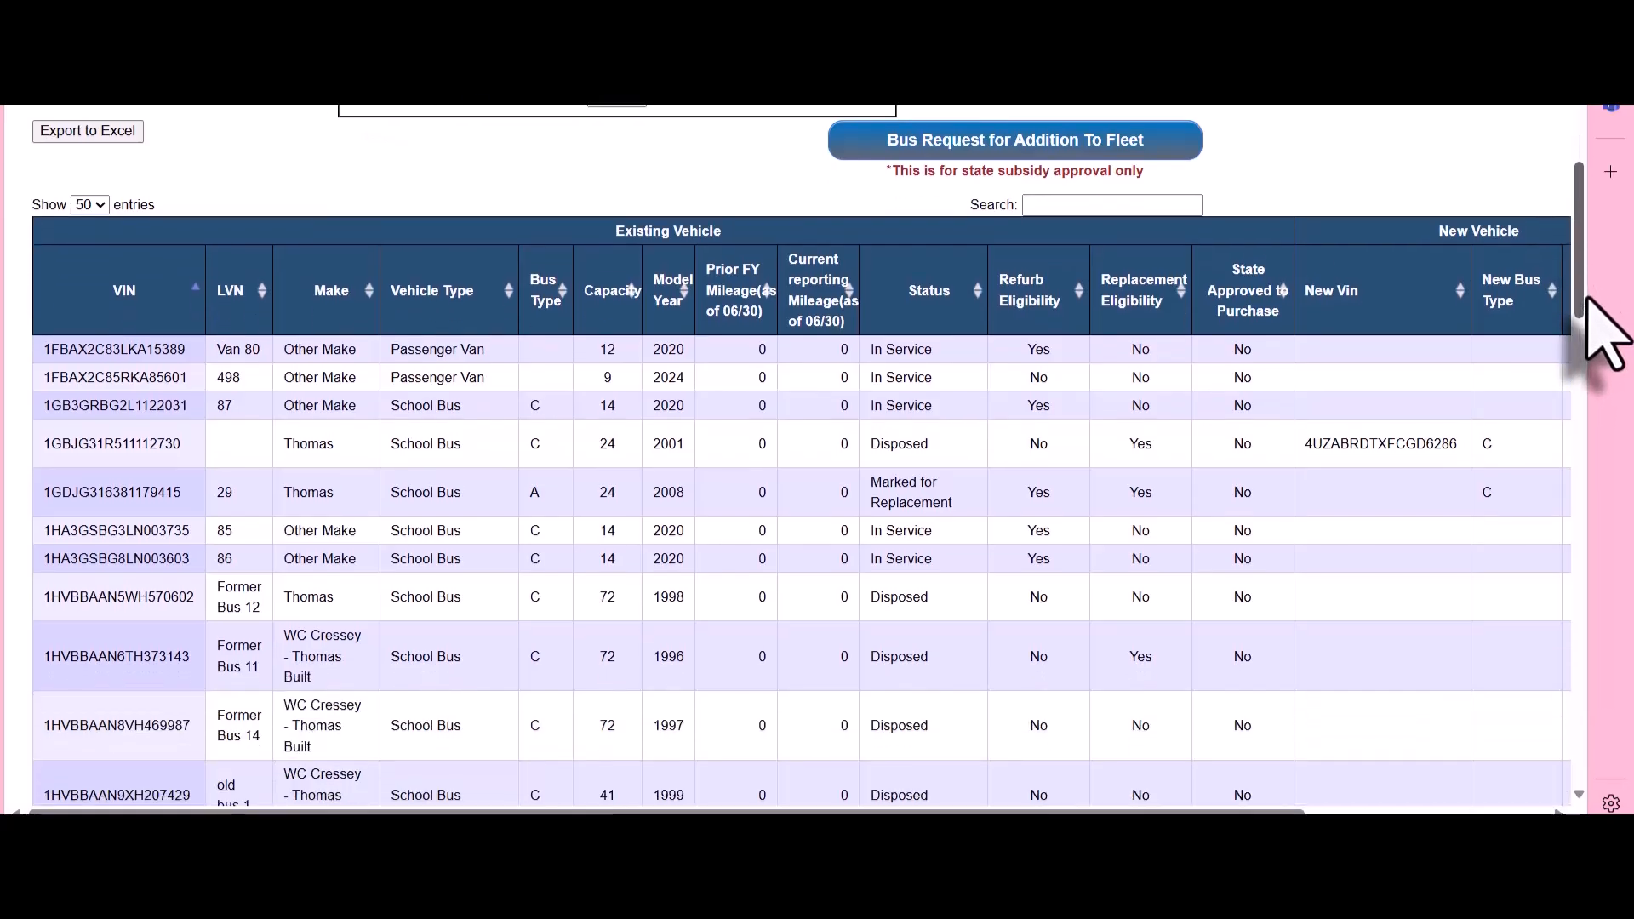
scroll(1592, 332, down, 3)
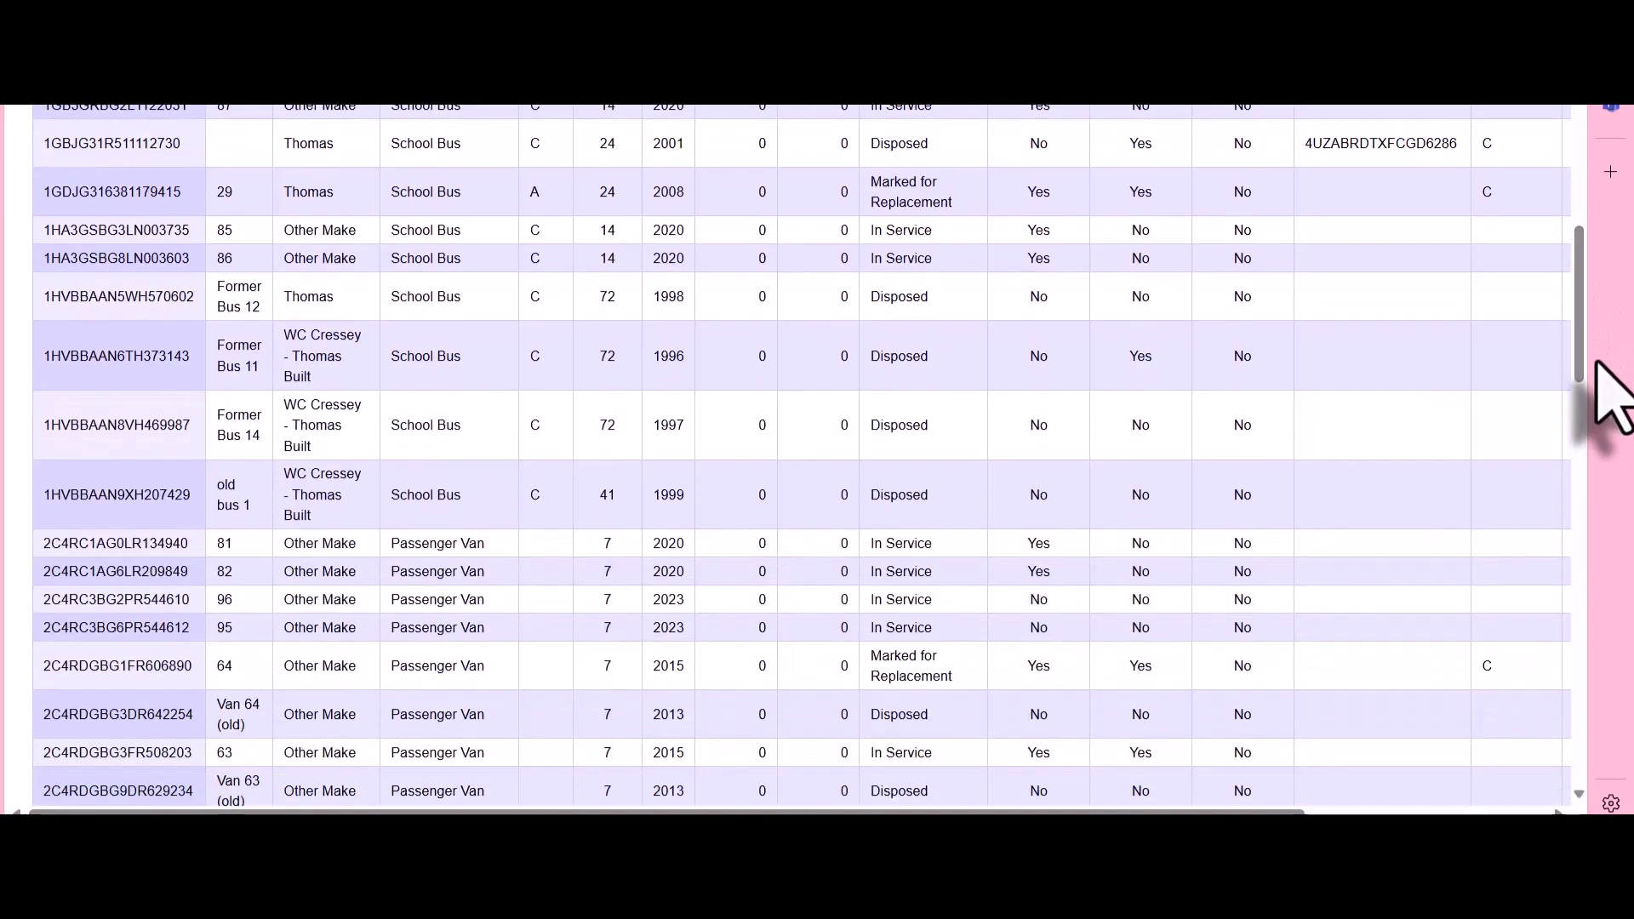
drag(1258, 810, 1441, 803)
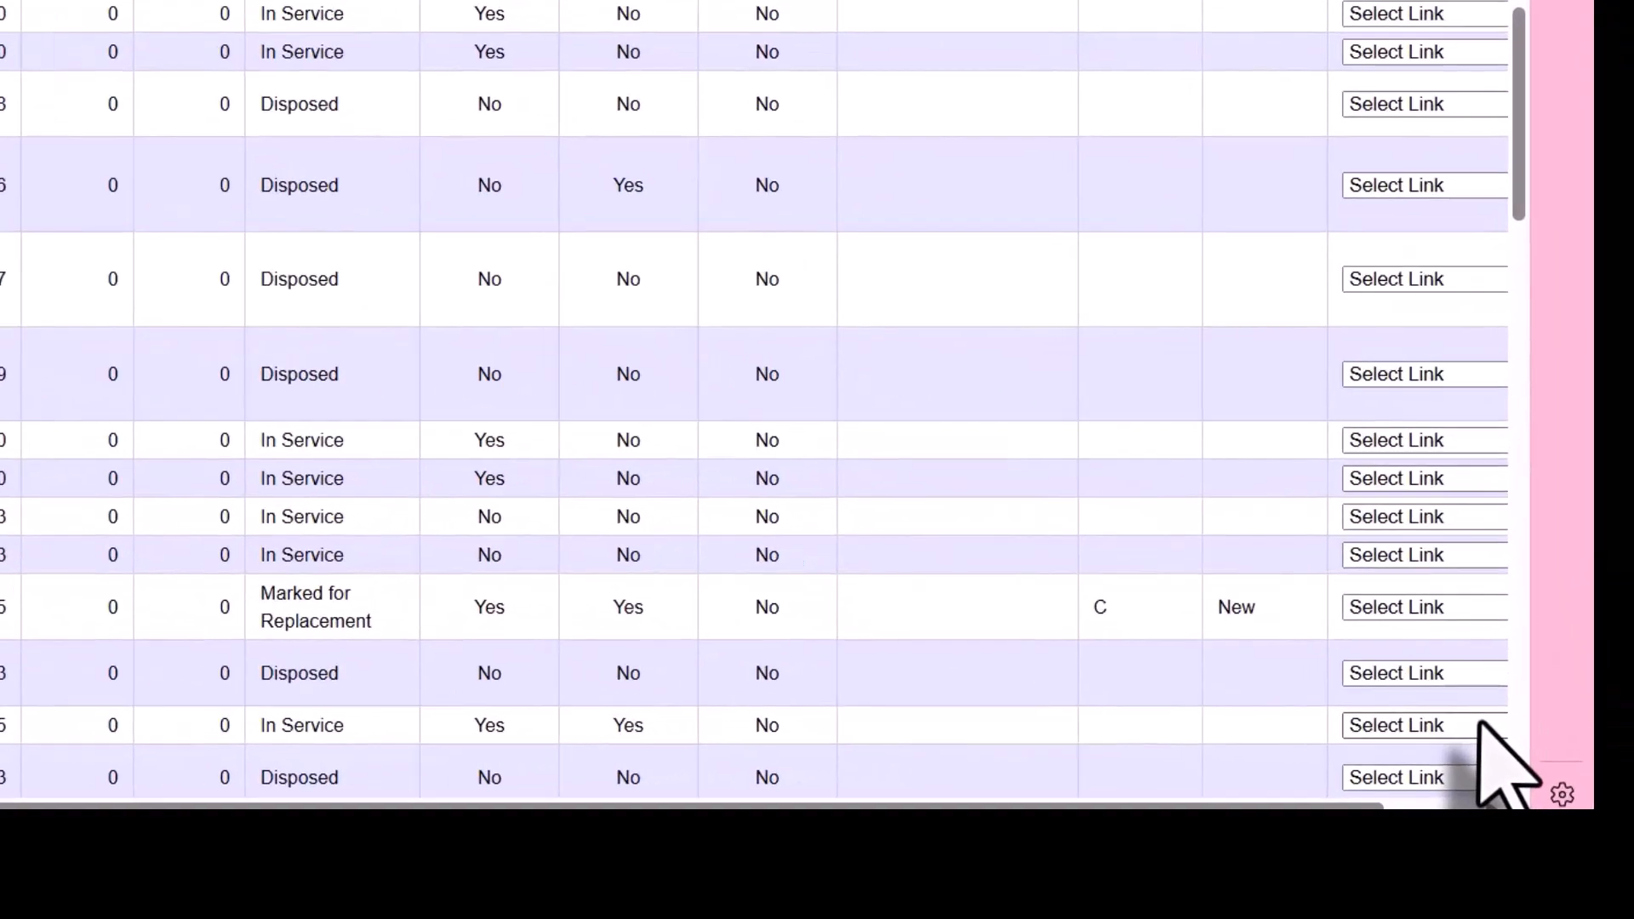
click(1549, 751)
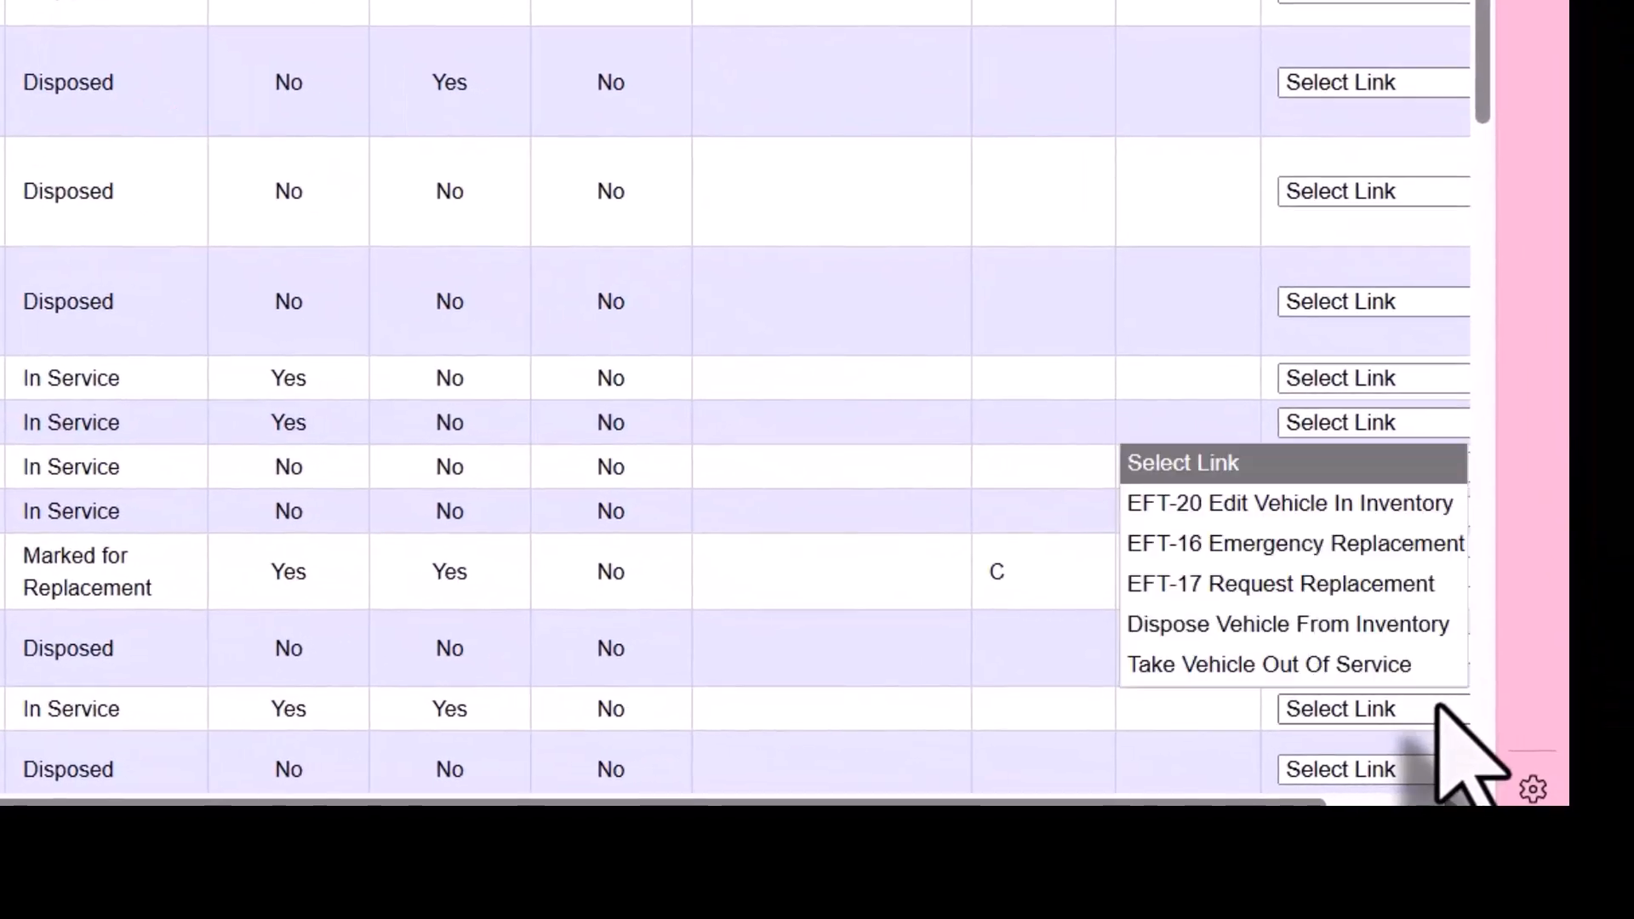
click(1367, 545)
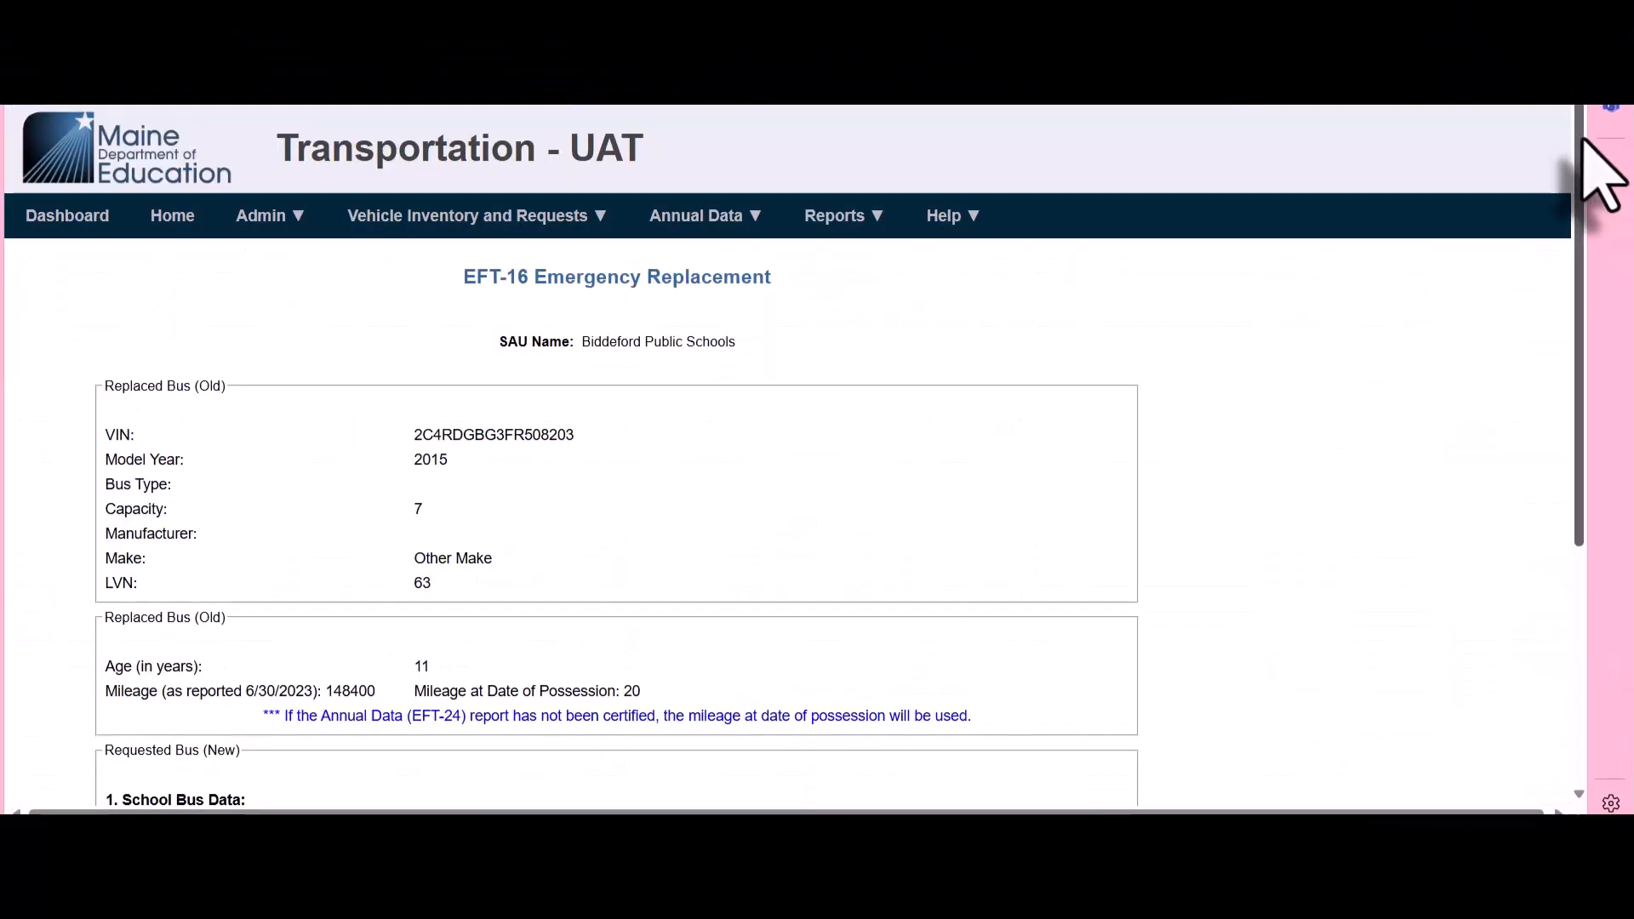
Set the requested bus's ownership to Owned, bus capacity to 78 and lift equipment to No on the emergency replacement request
scroll(1600, 174, down, 3)
drag(1597, 179, 1633, 412)
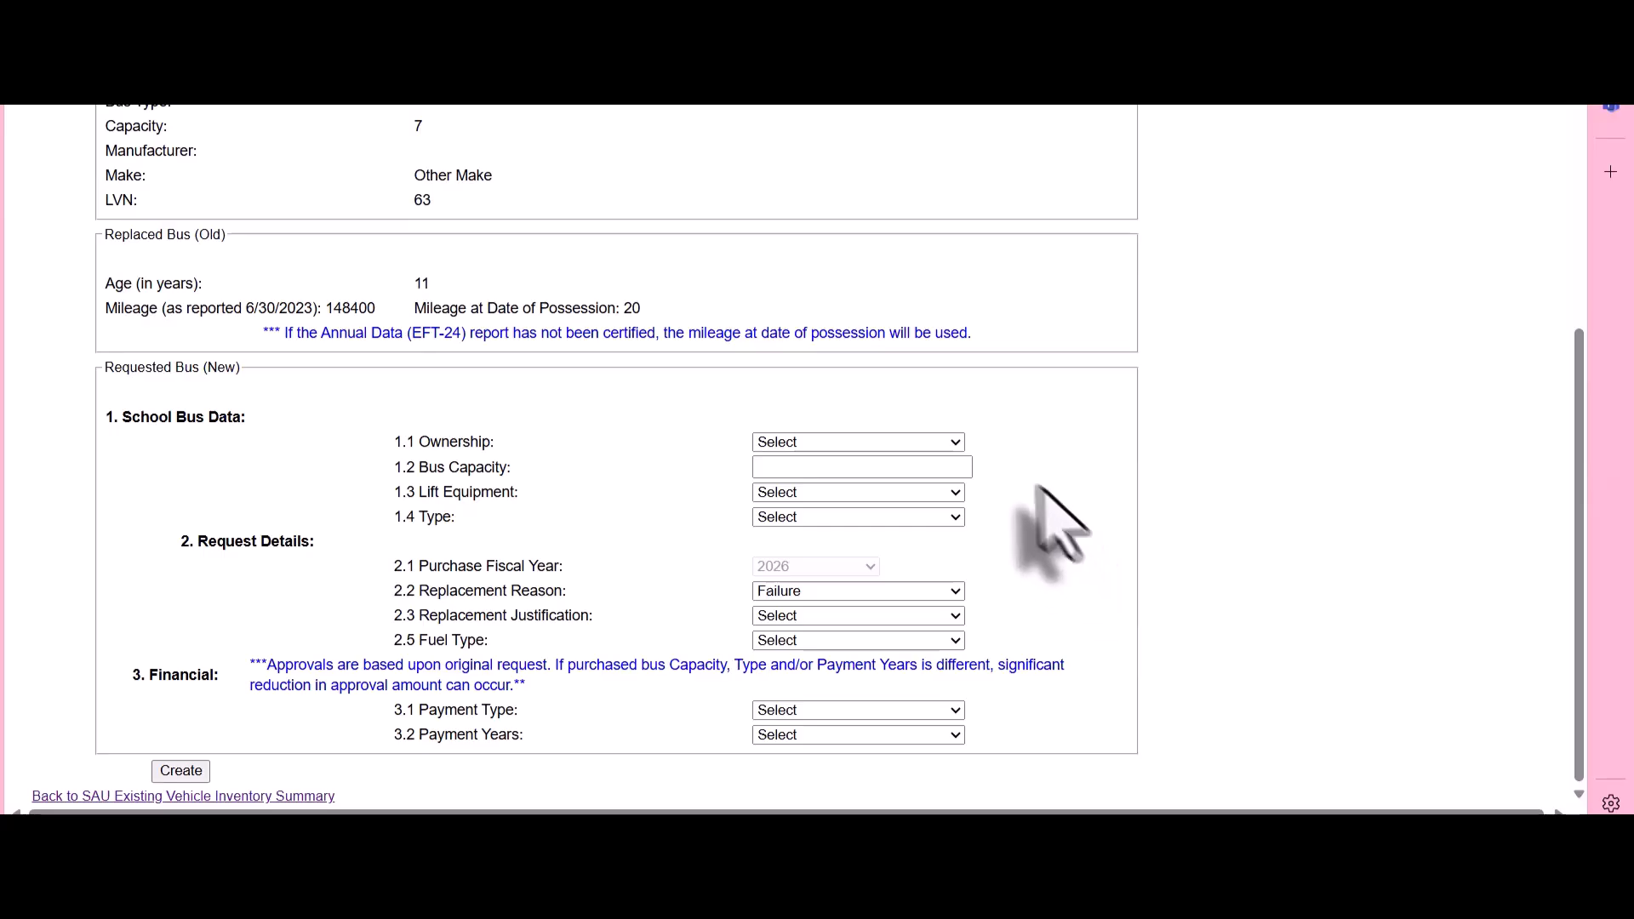
click(945, 448)
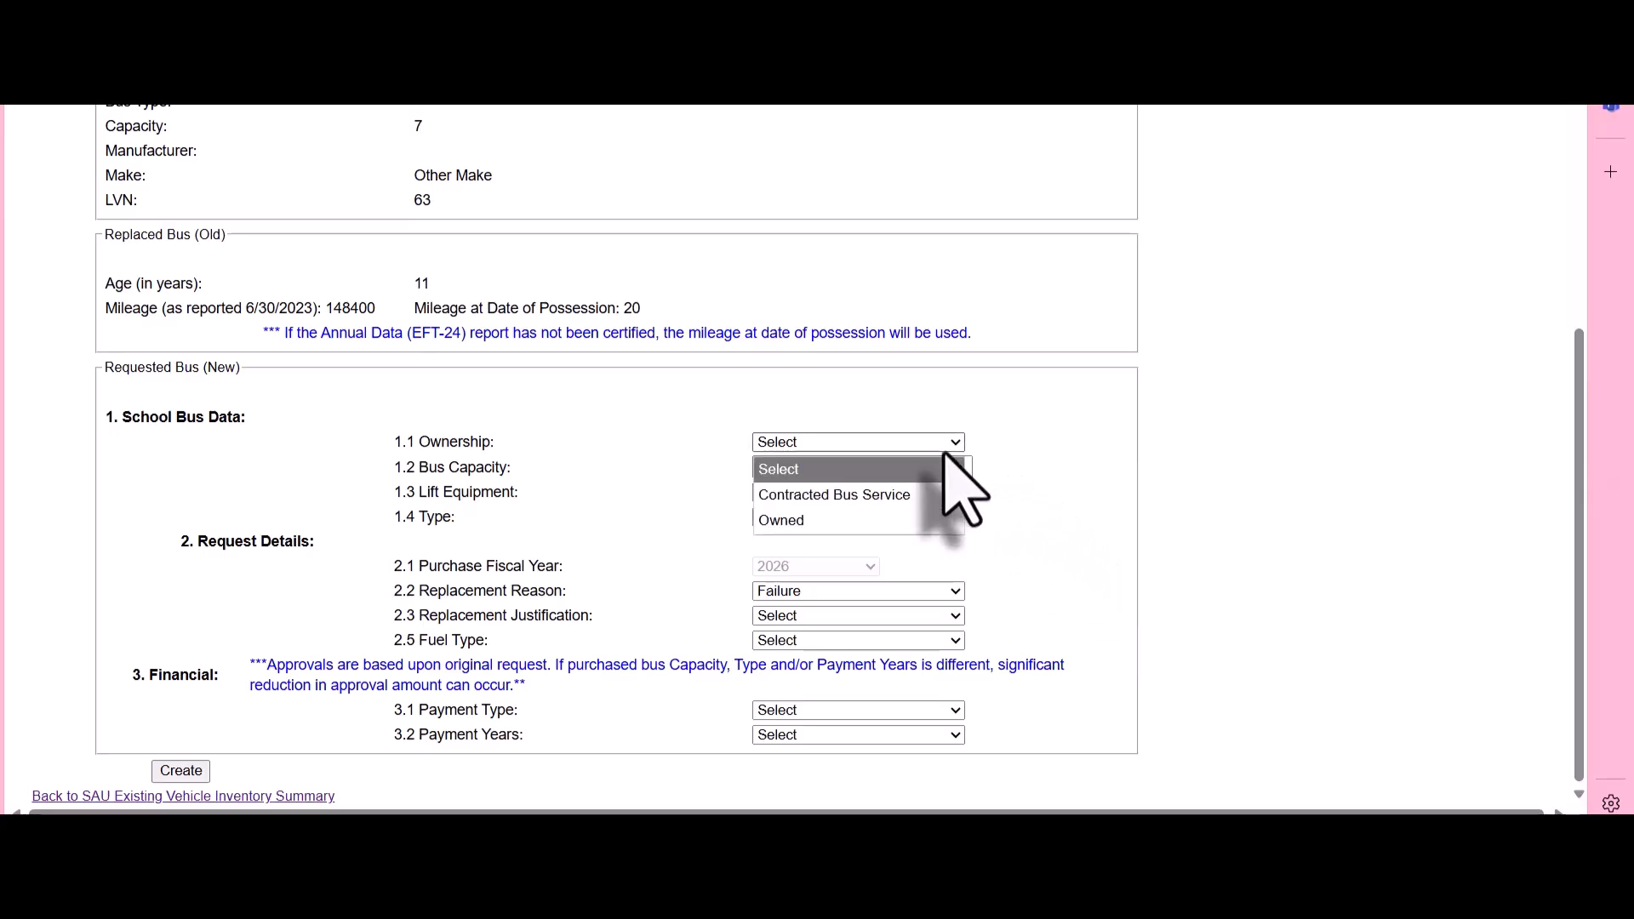
click(936, 520)
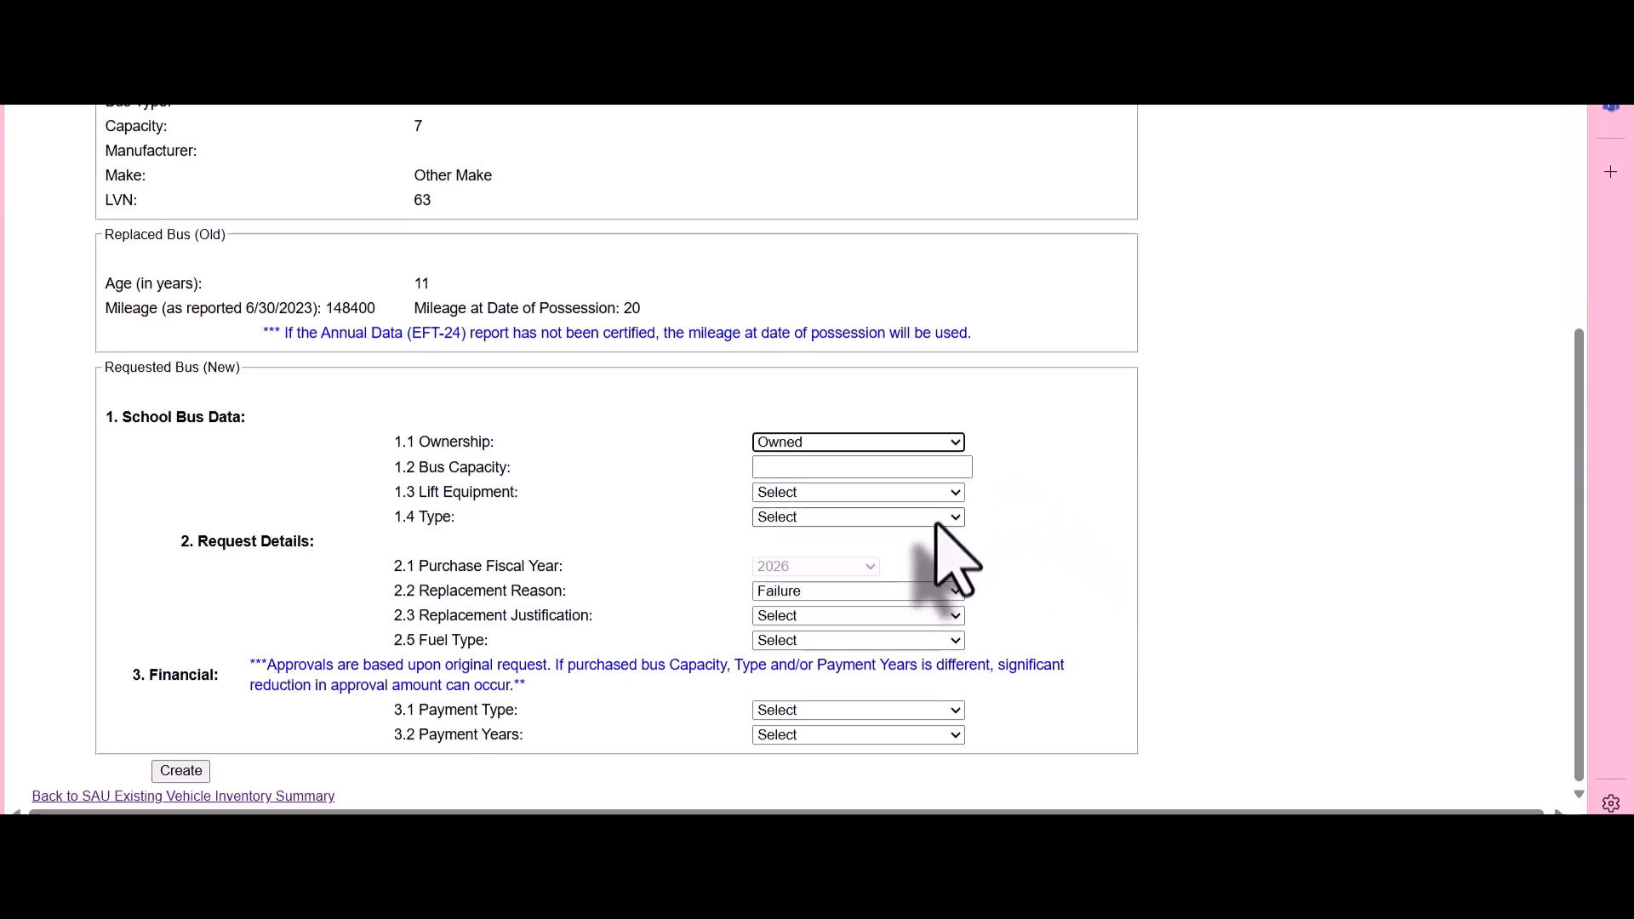
click(939, 469)
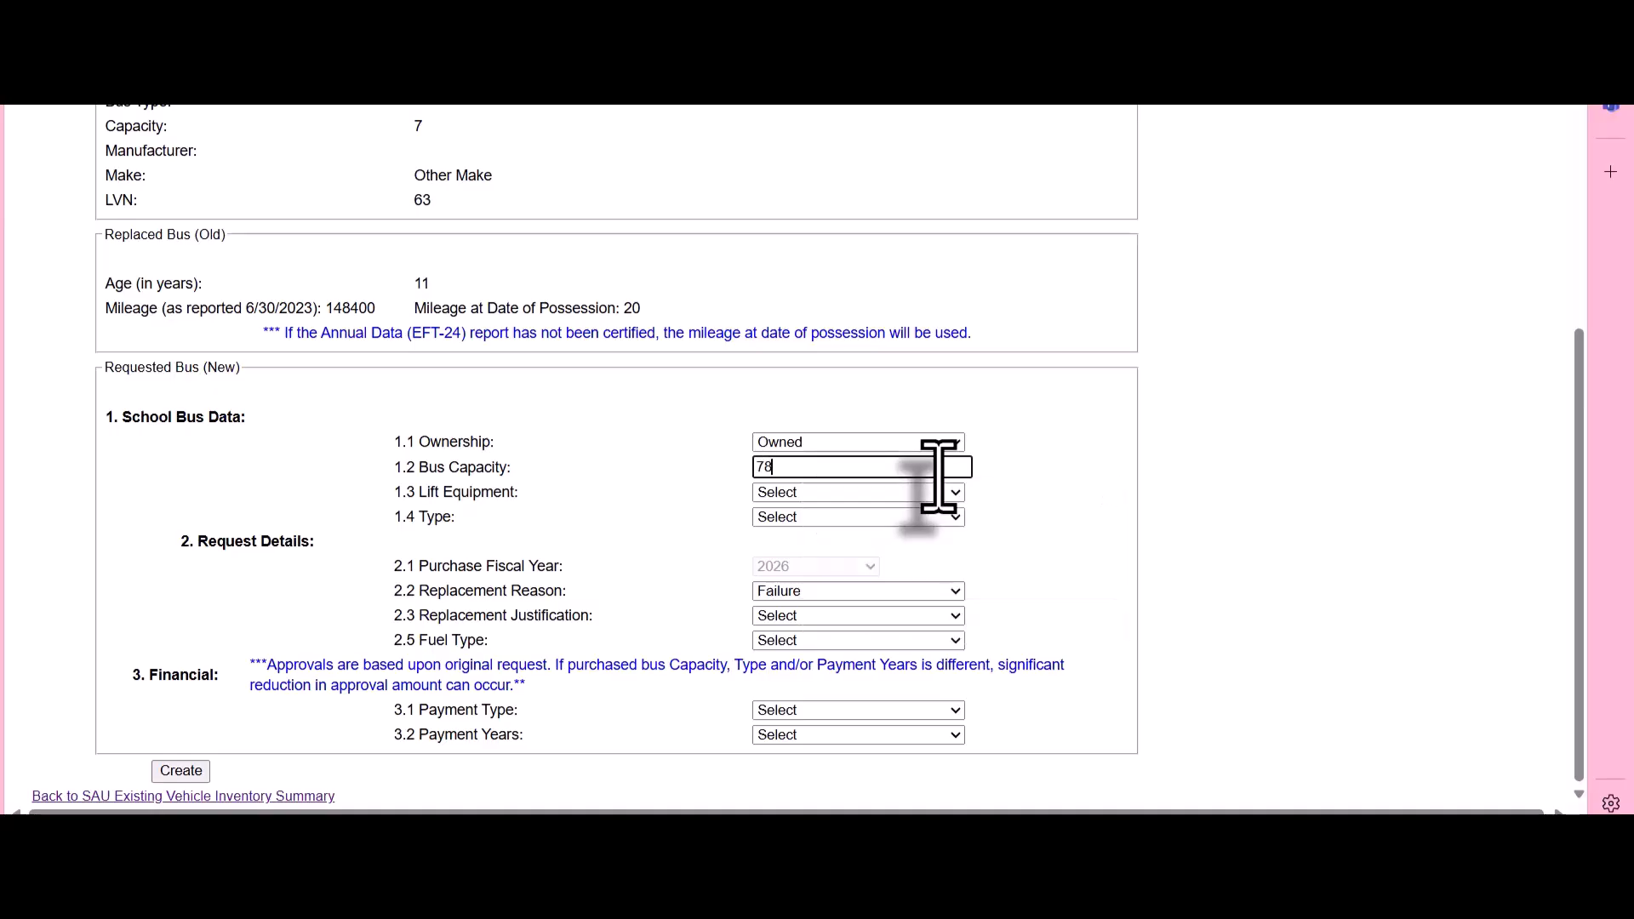
click(937, 494)
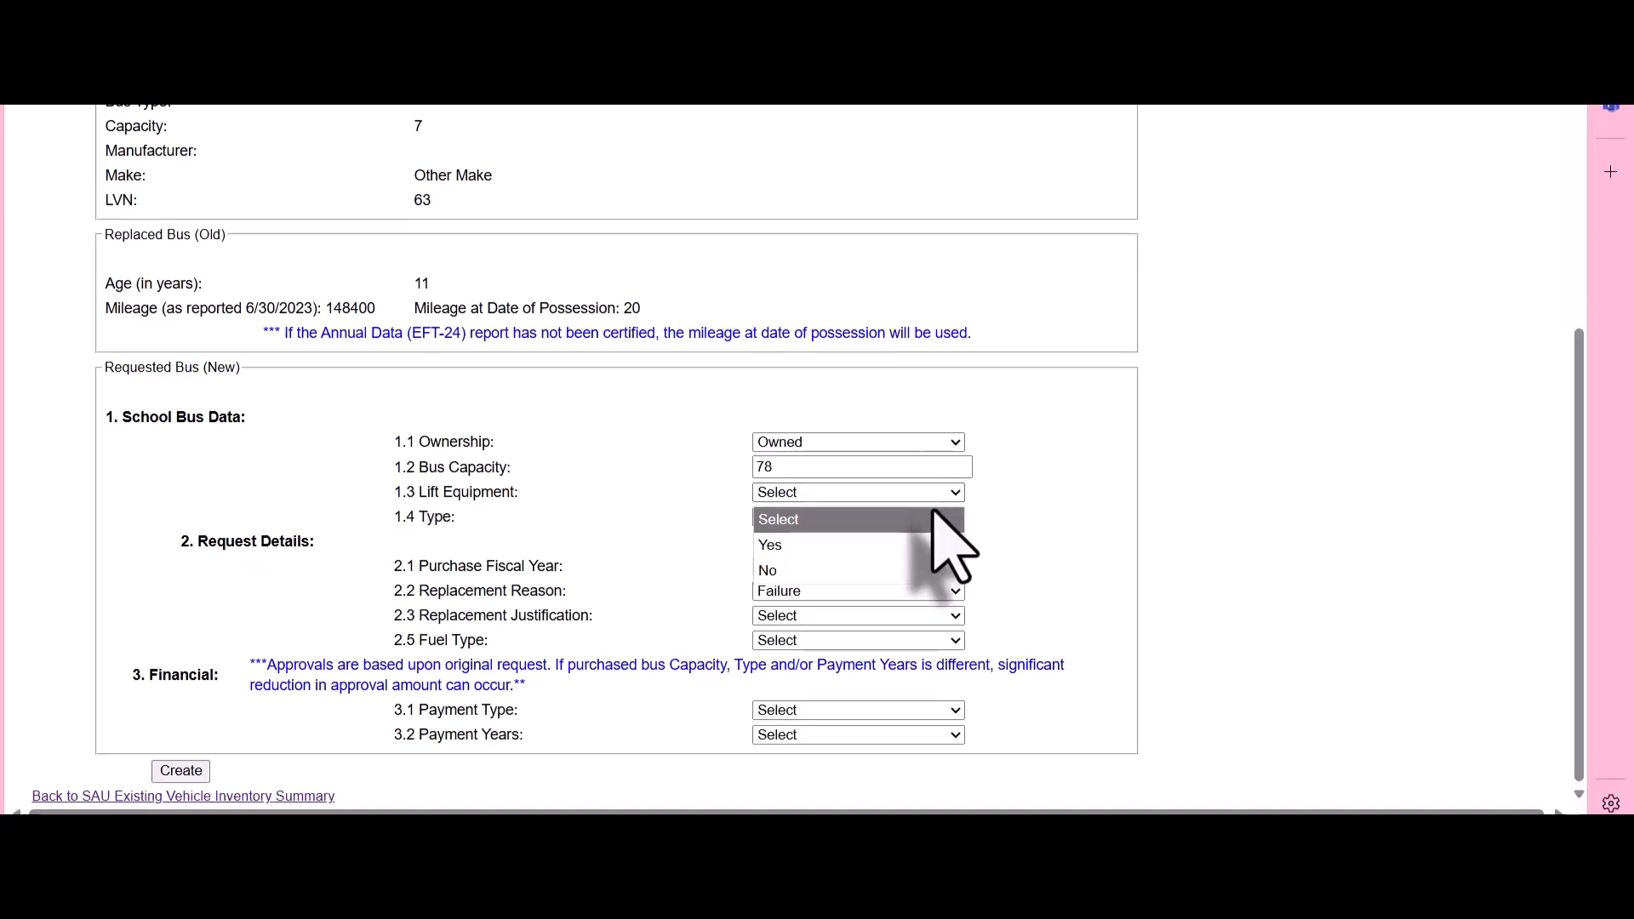
click(938, 570)
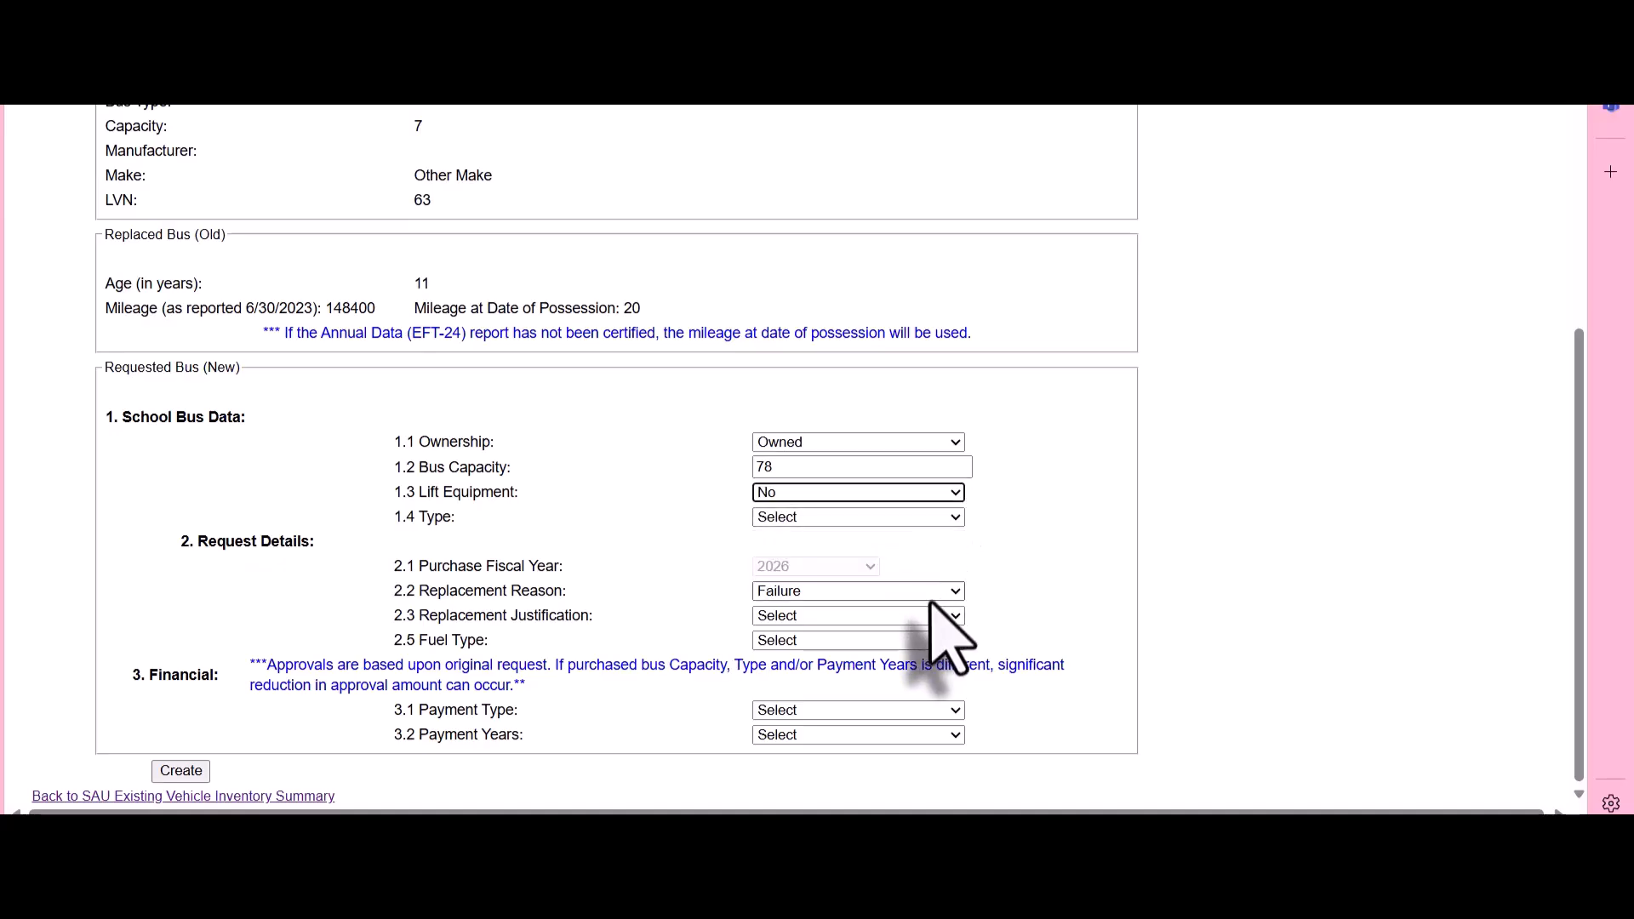
Set the replacement justification to Crash/Accident and the fuel type to Gasoline, keeping Failure as the replacement reason
click(930, 615)
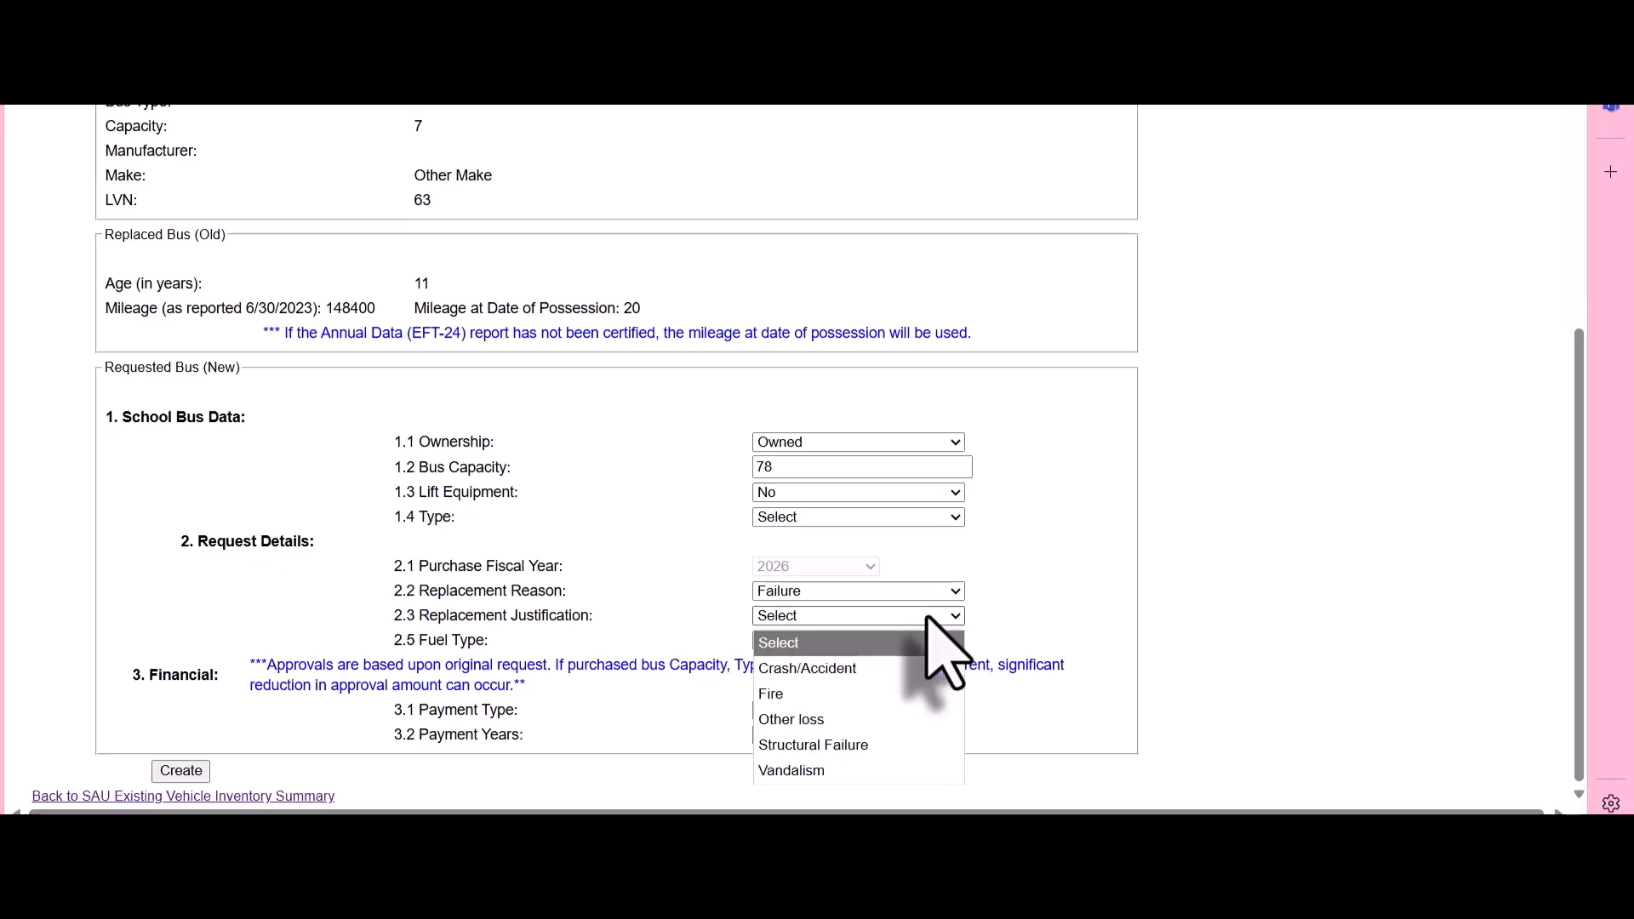
click(926, 615)
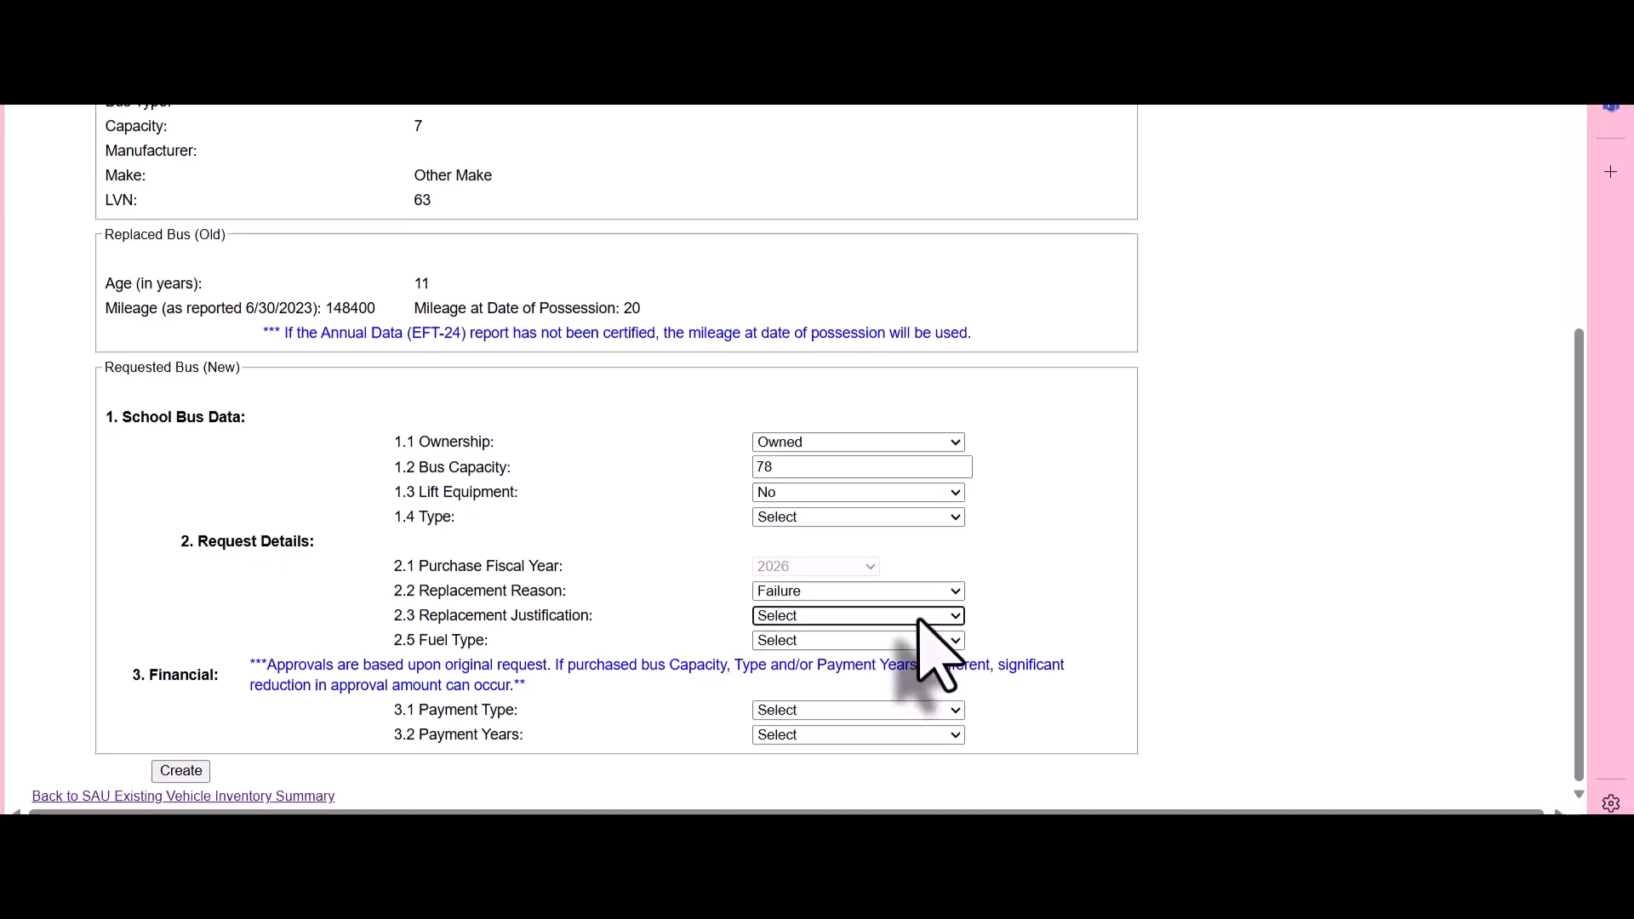
click(930, 616)
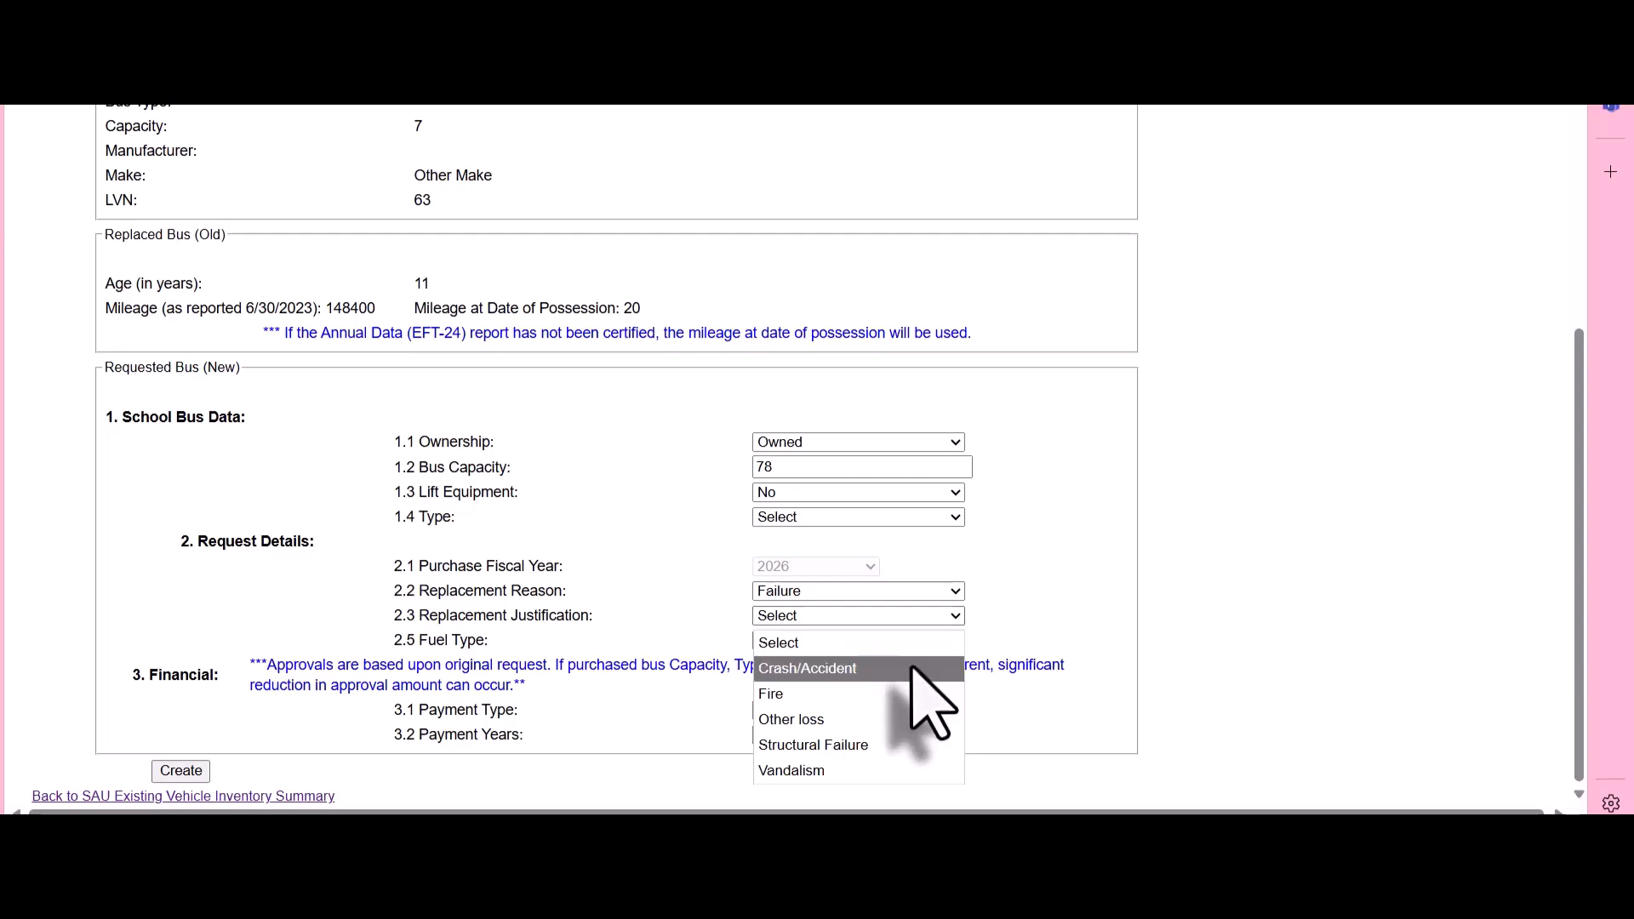
click(914, 670)
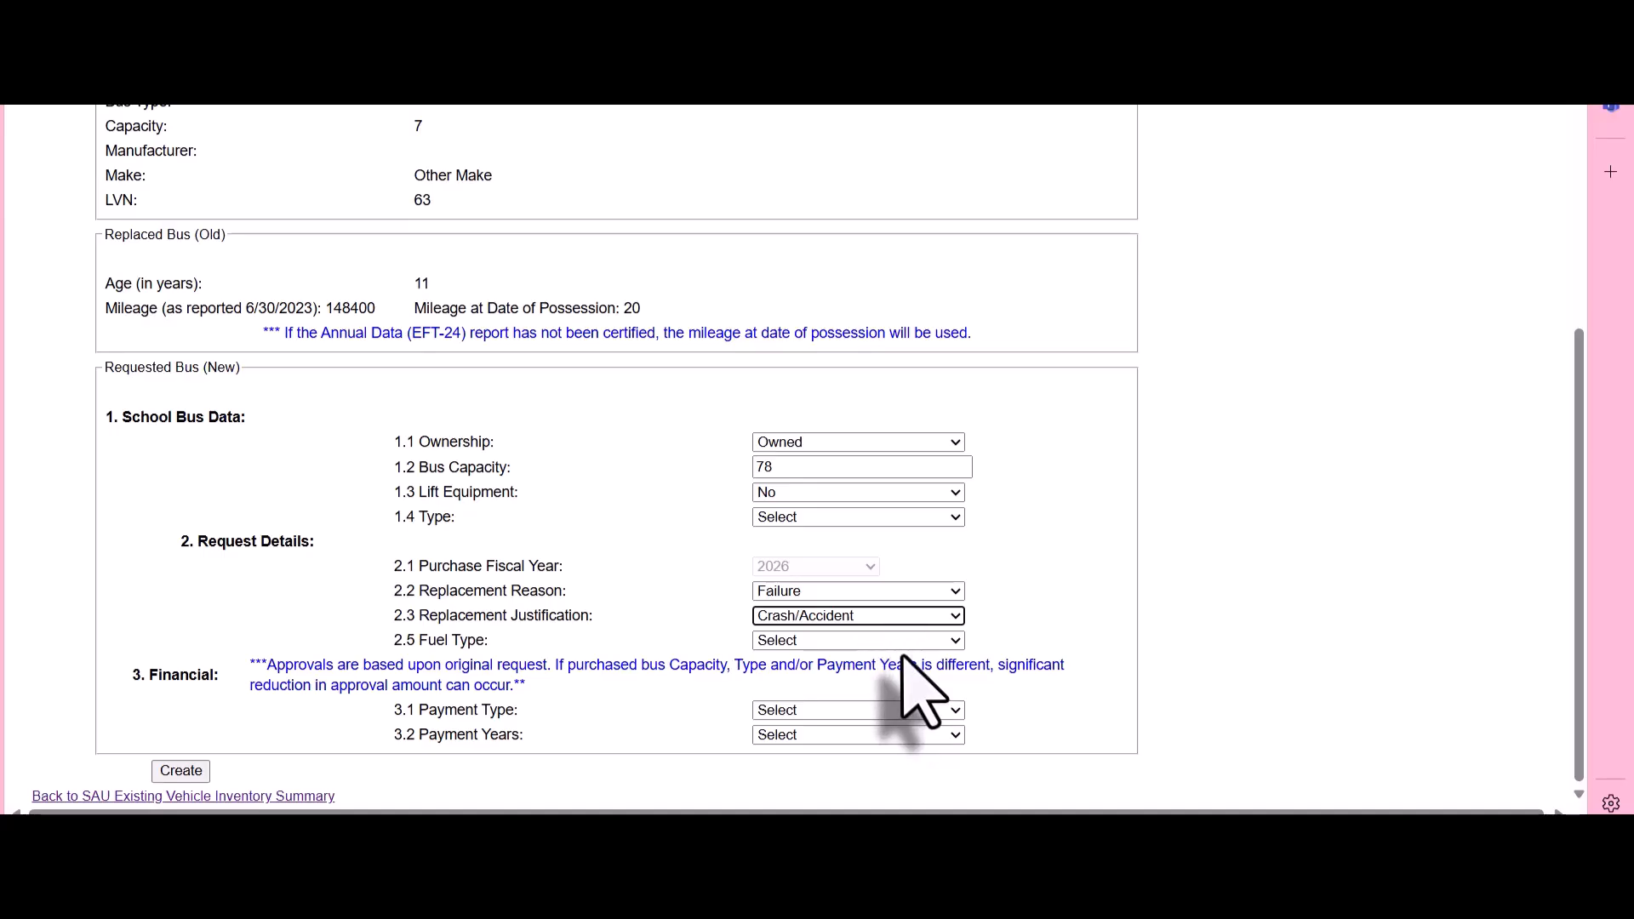
click(894, 644)
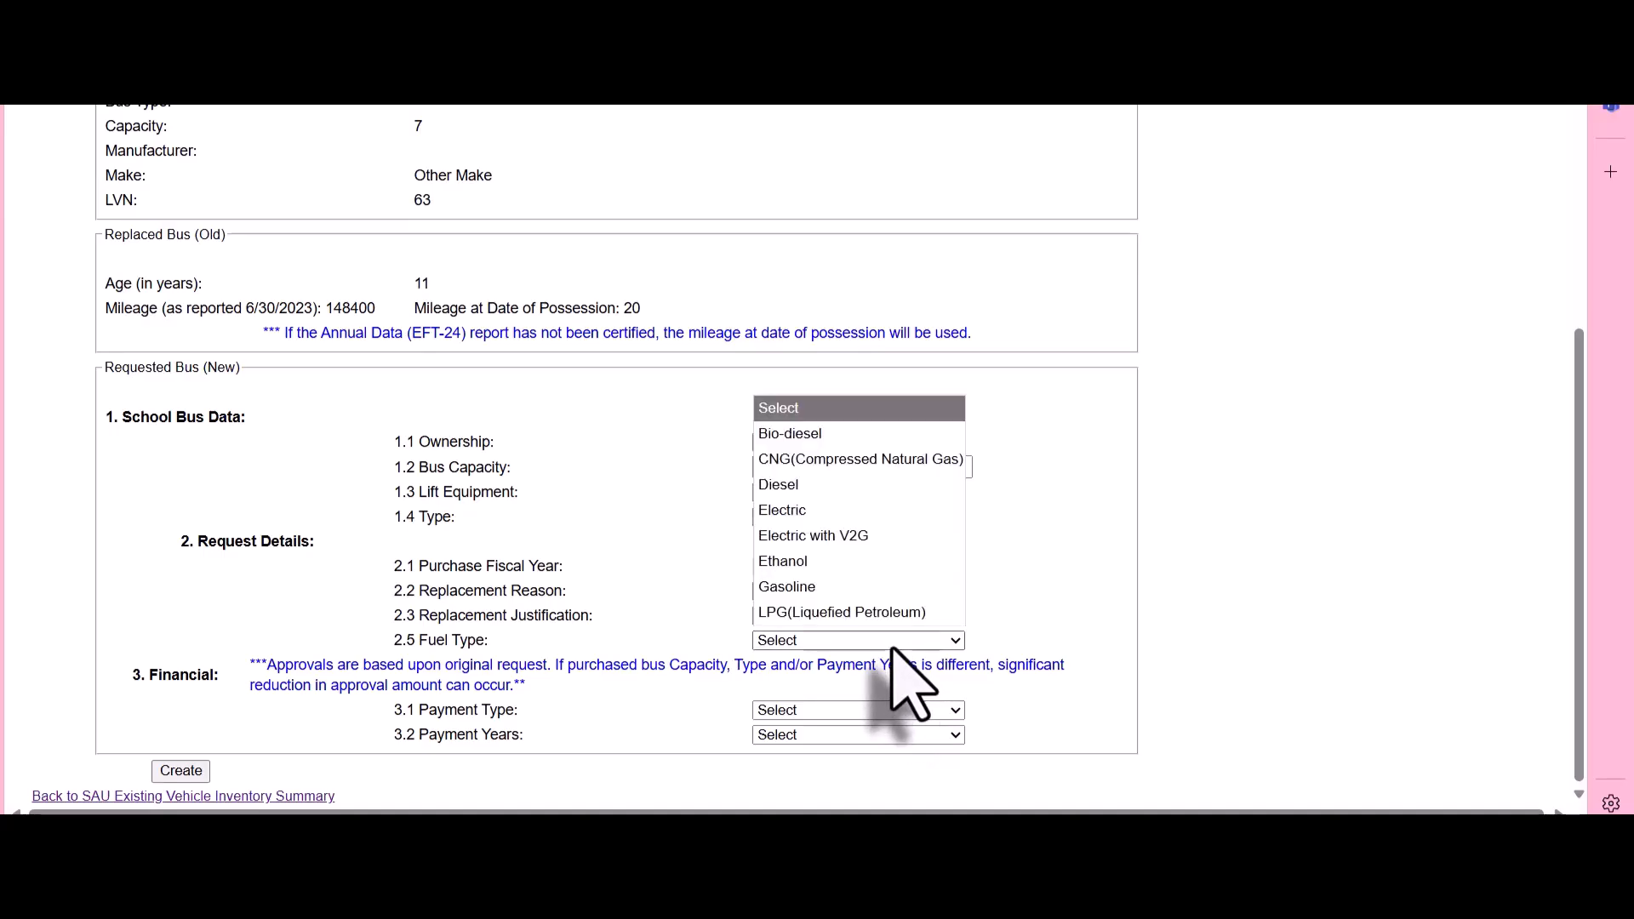
click(868, 561)
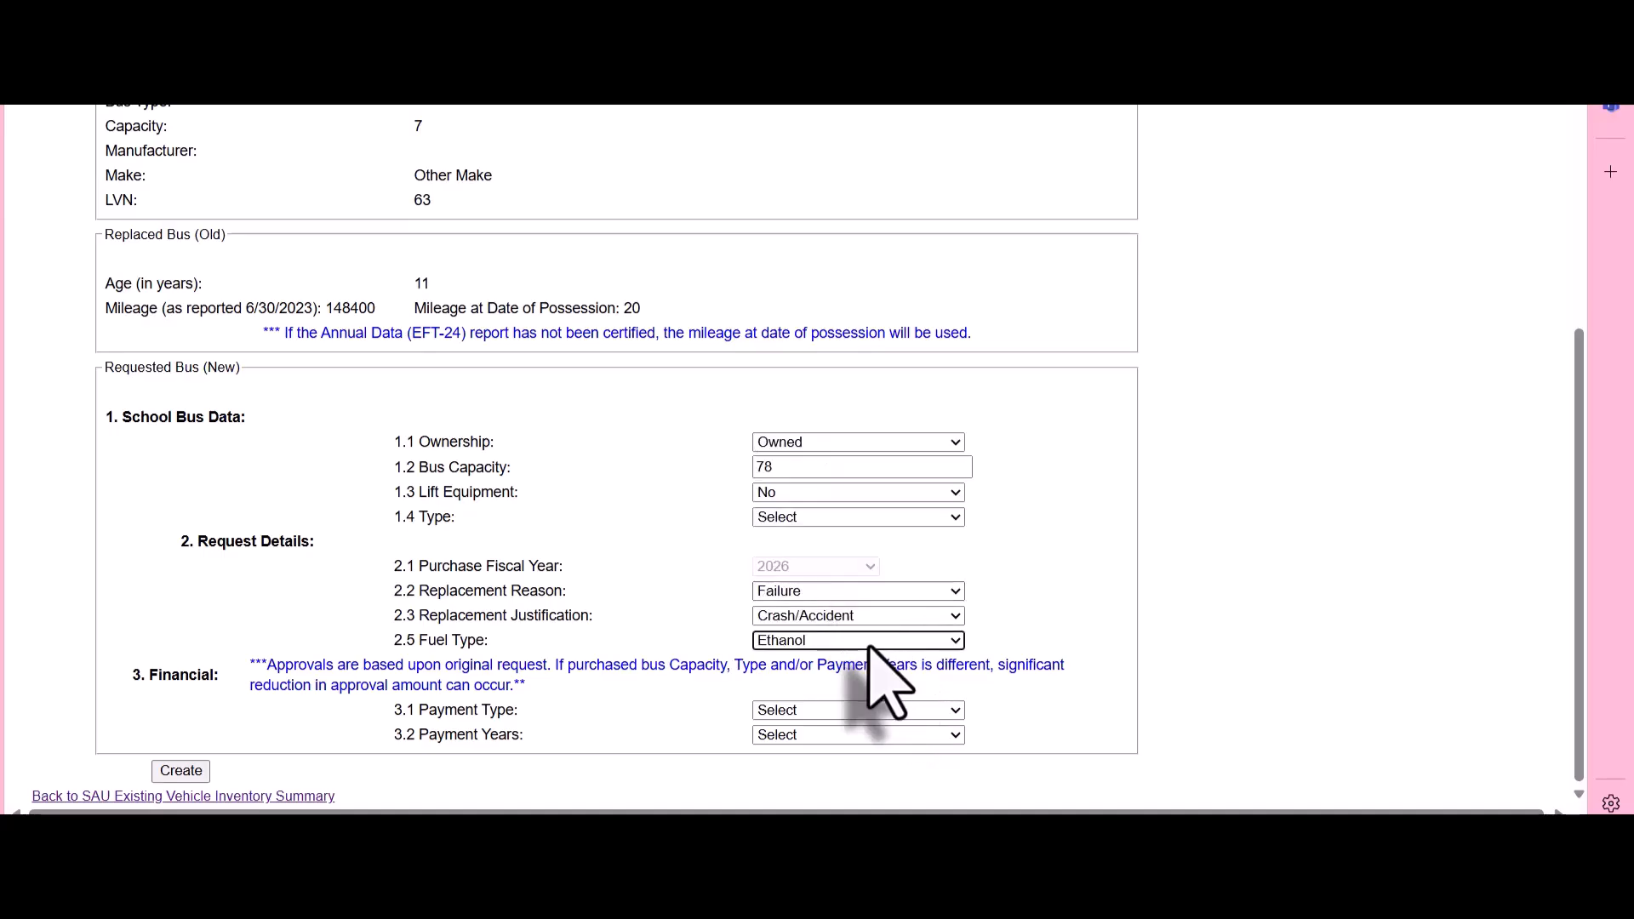
click(868, 643)
click(847, 589)
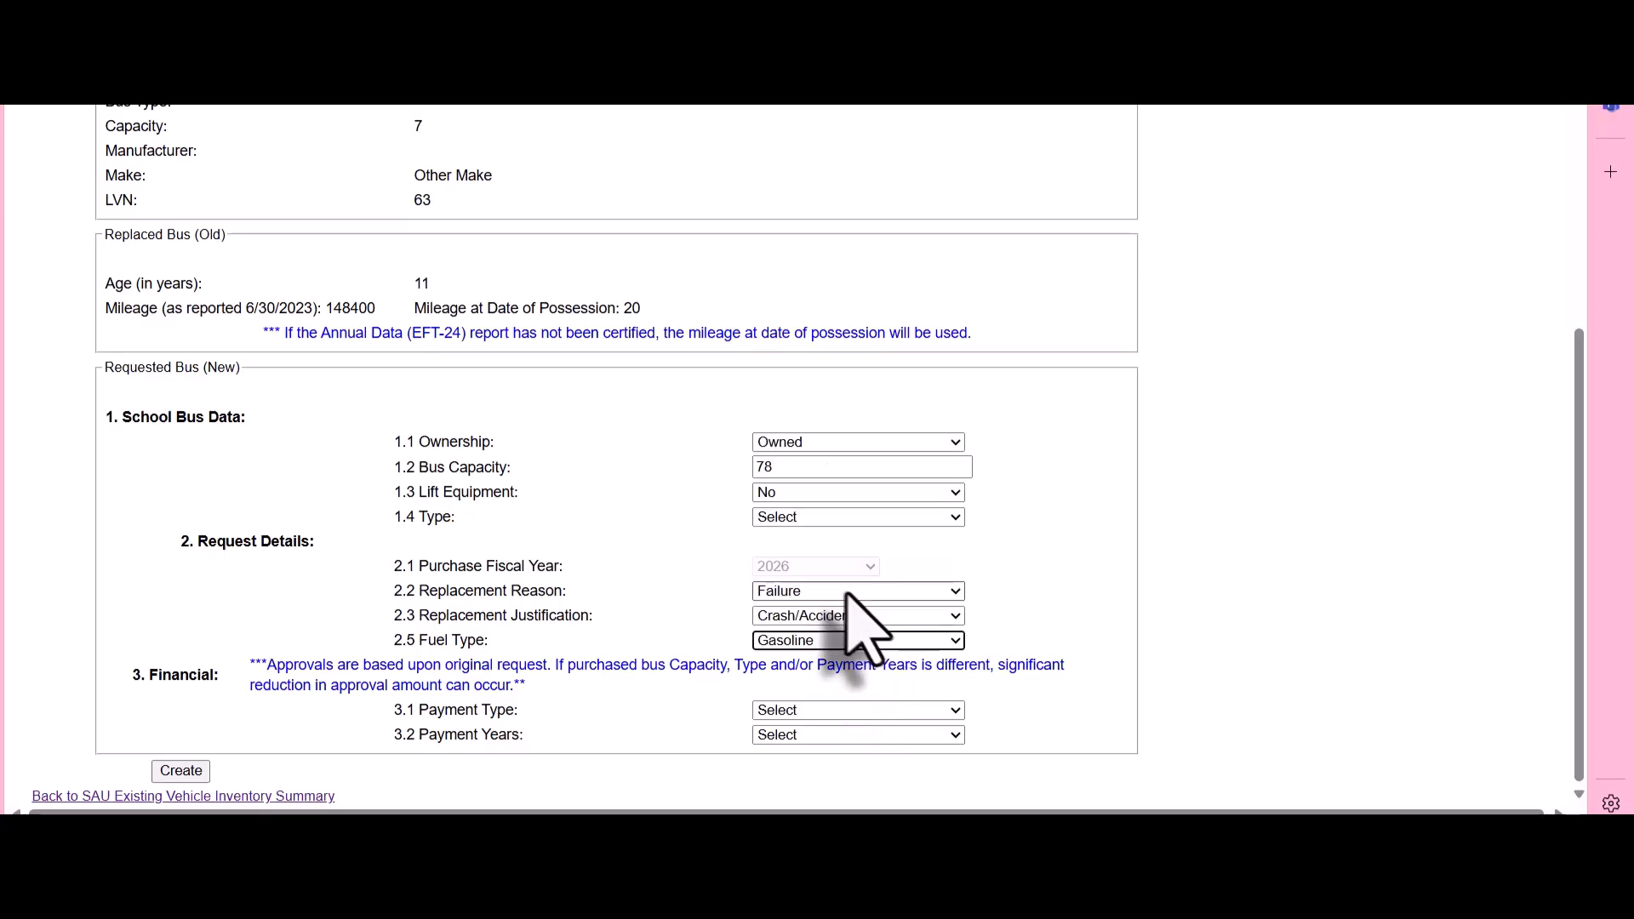
Set the payment type to Cash and return to the existing vehicle inventory summary without creating the emergency replacement request
click(919, 712)
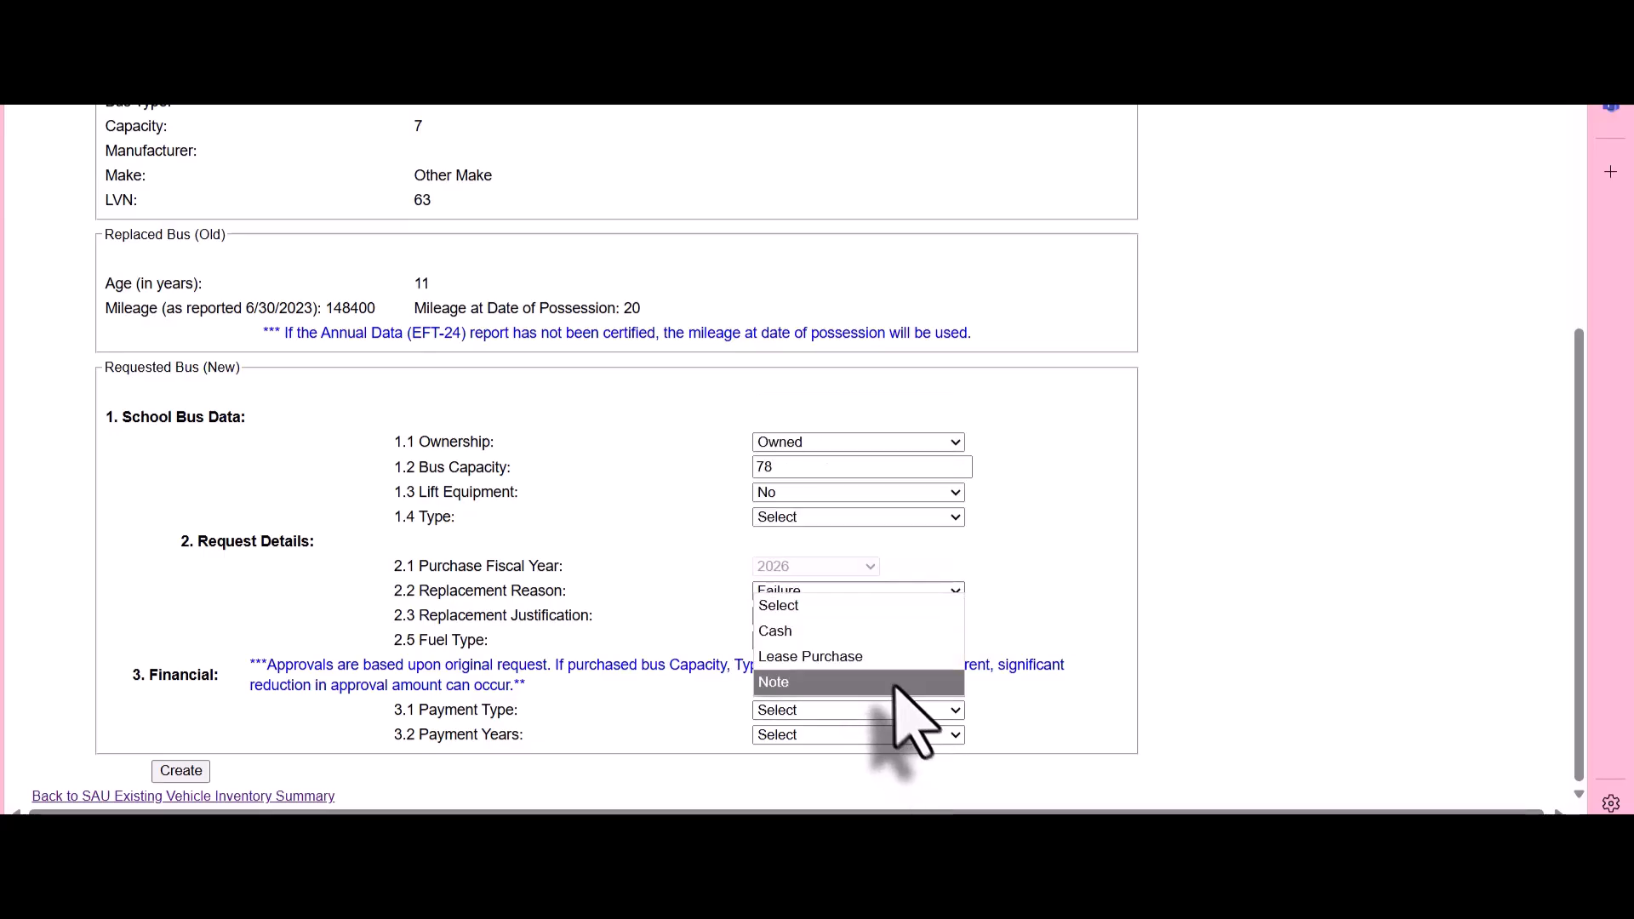
click(875, 631)
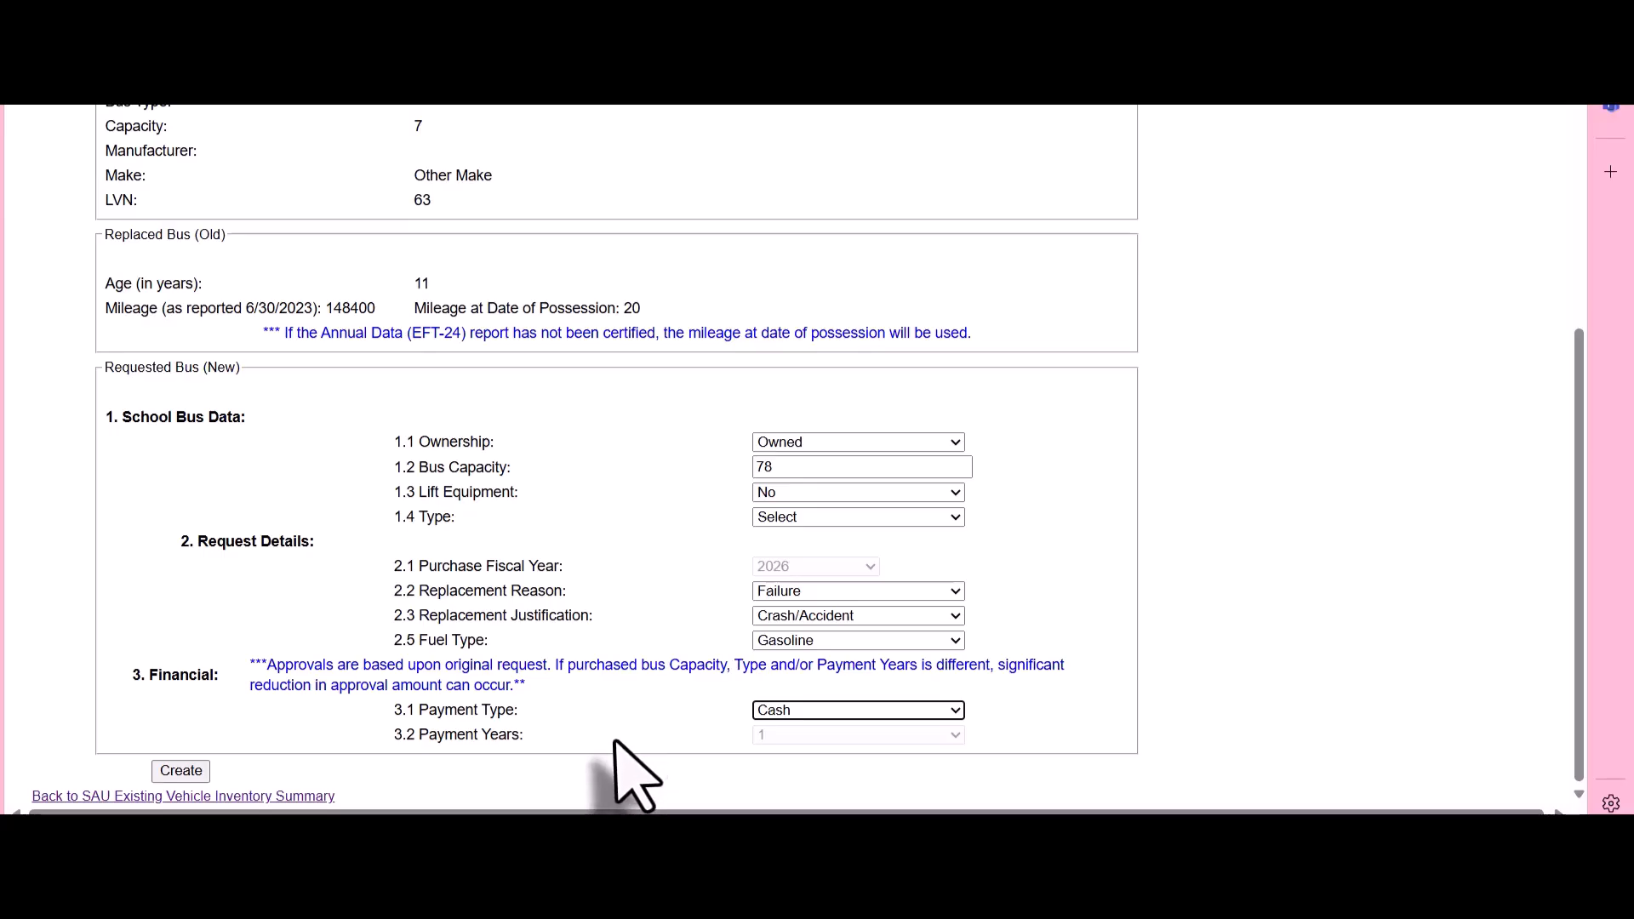
click(126, 802)
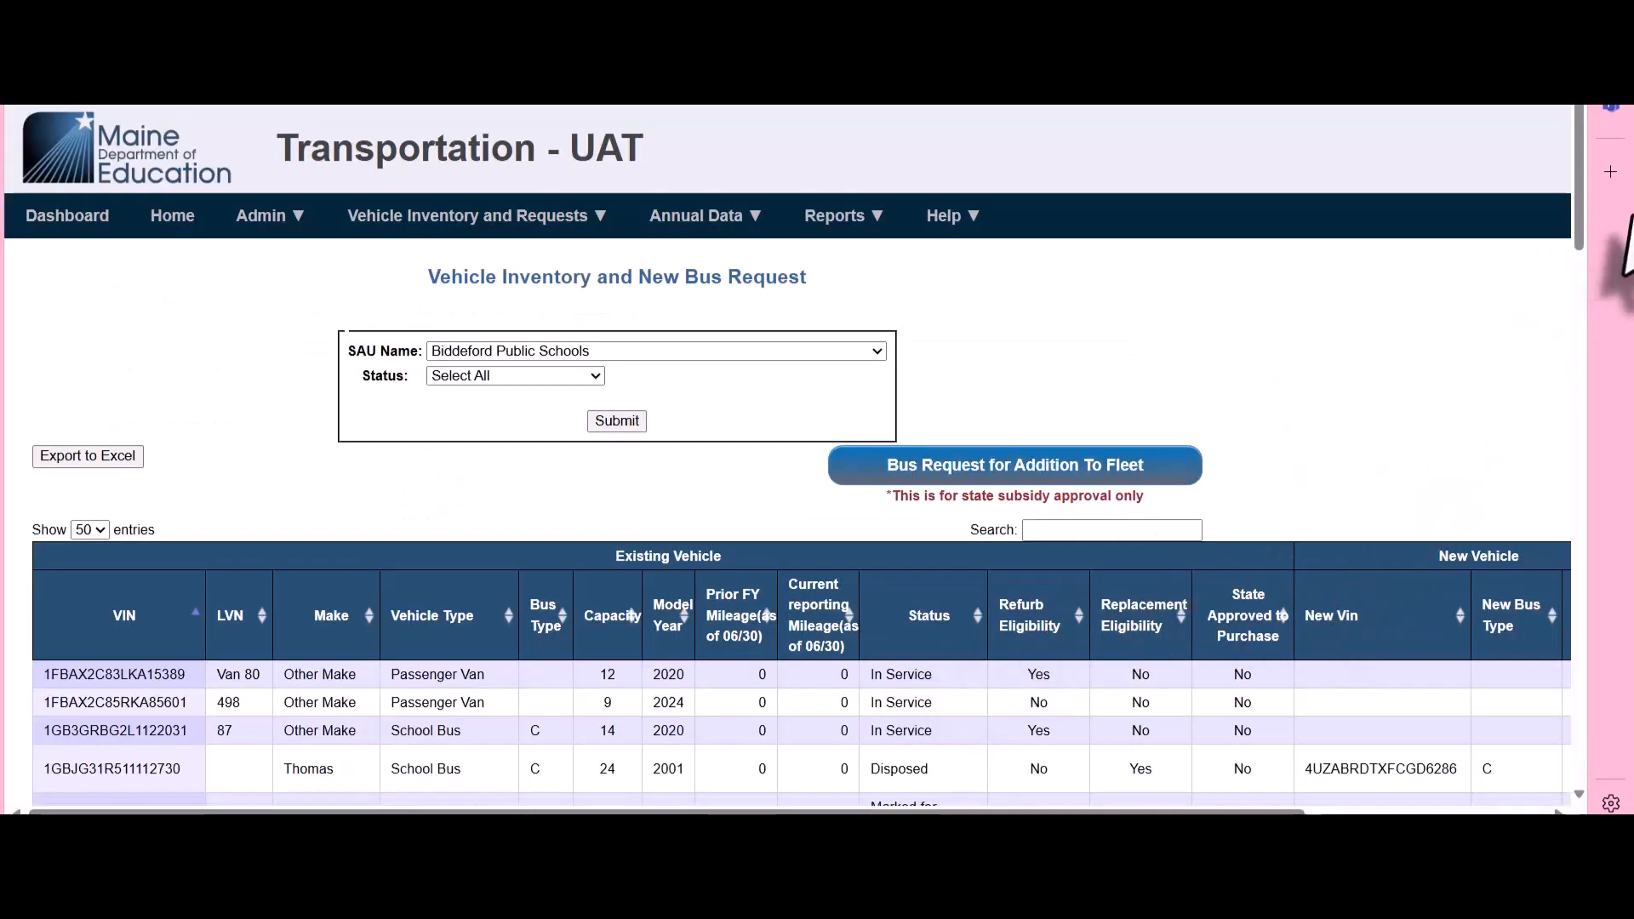
Sort the inventory with replacement-eligible vehicles first and open an EFT-17 Request Replacement for the 2015 passenger van with LVN 63
drag(1579, 116, 1581, 474)
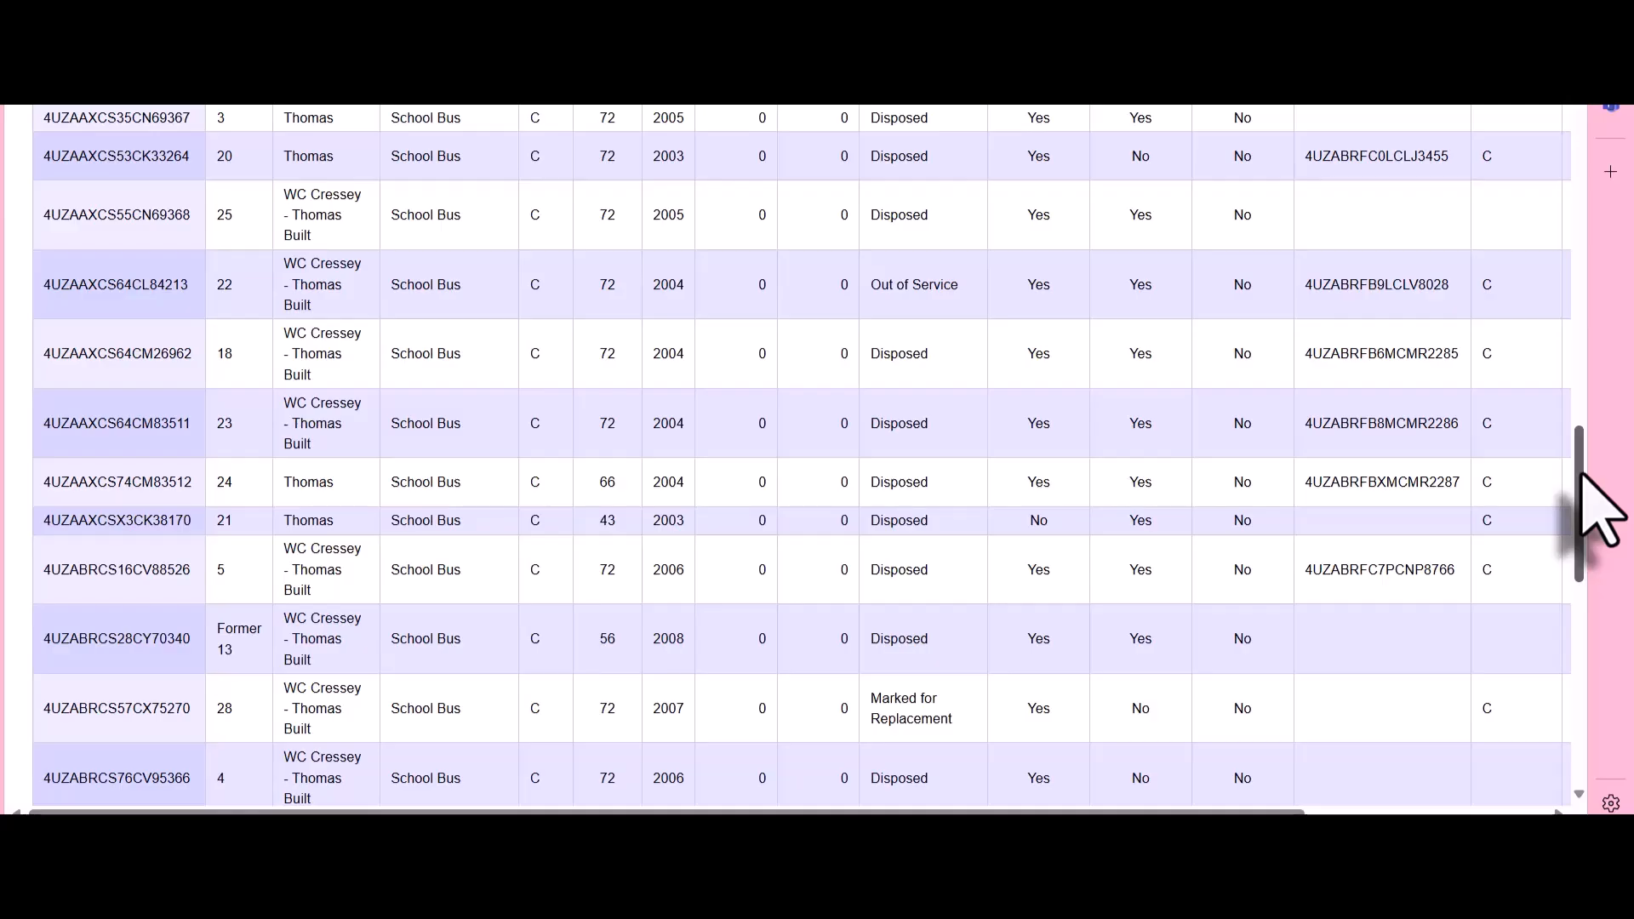
drag(1581, 476, 1590, 561)
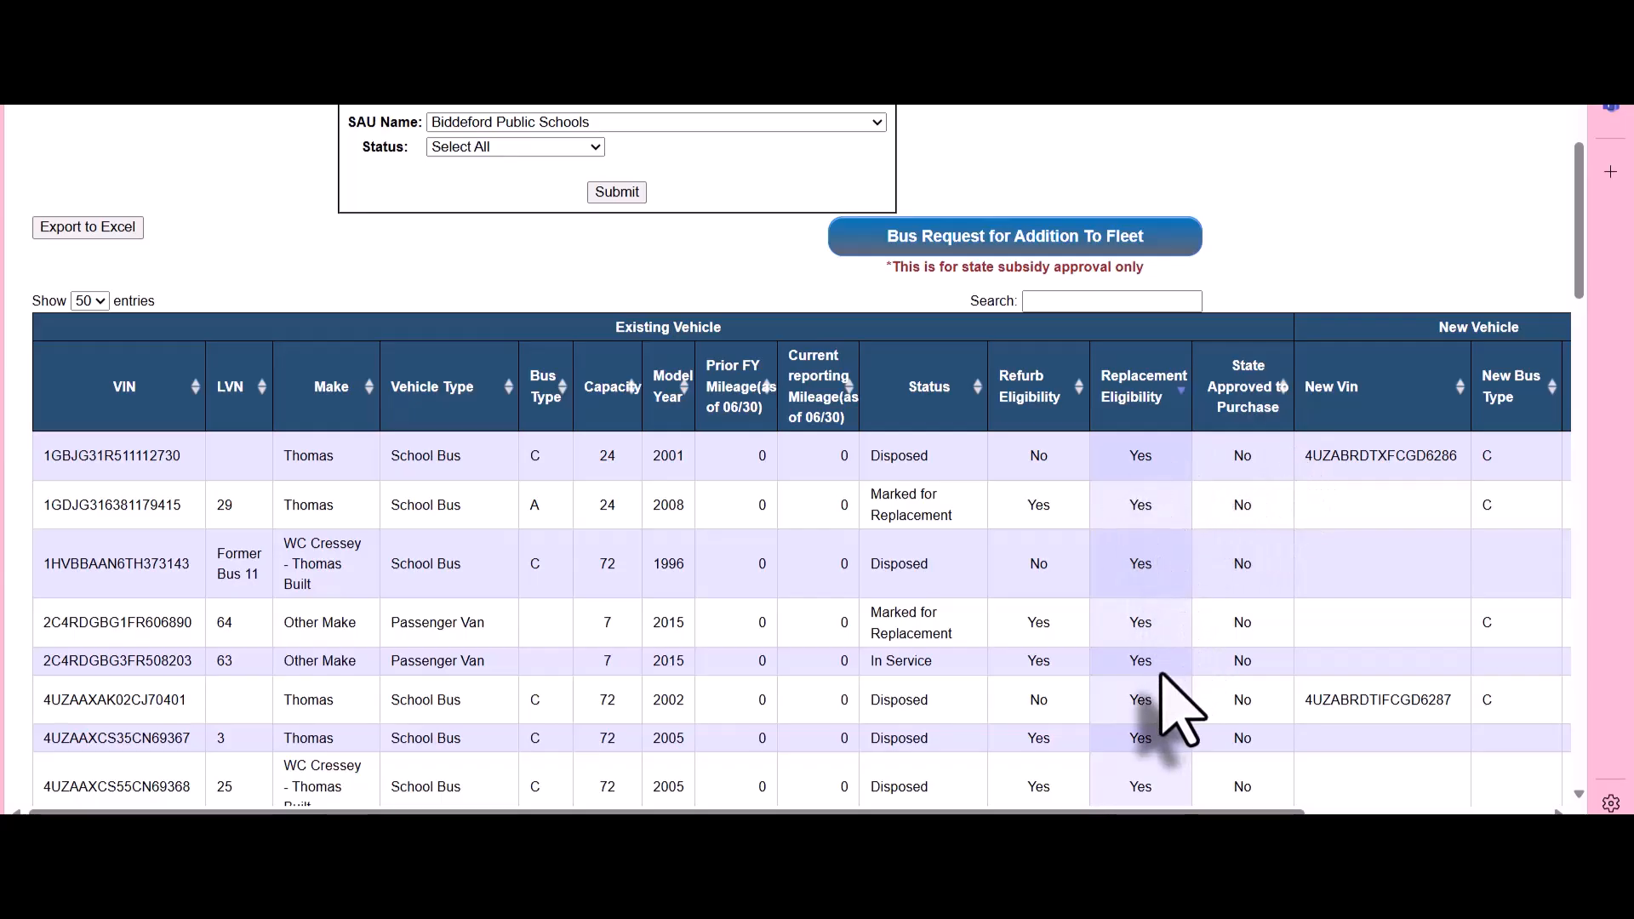
drag(1166, 813, 1449, 781)
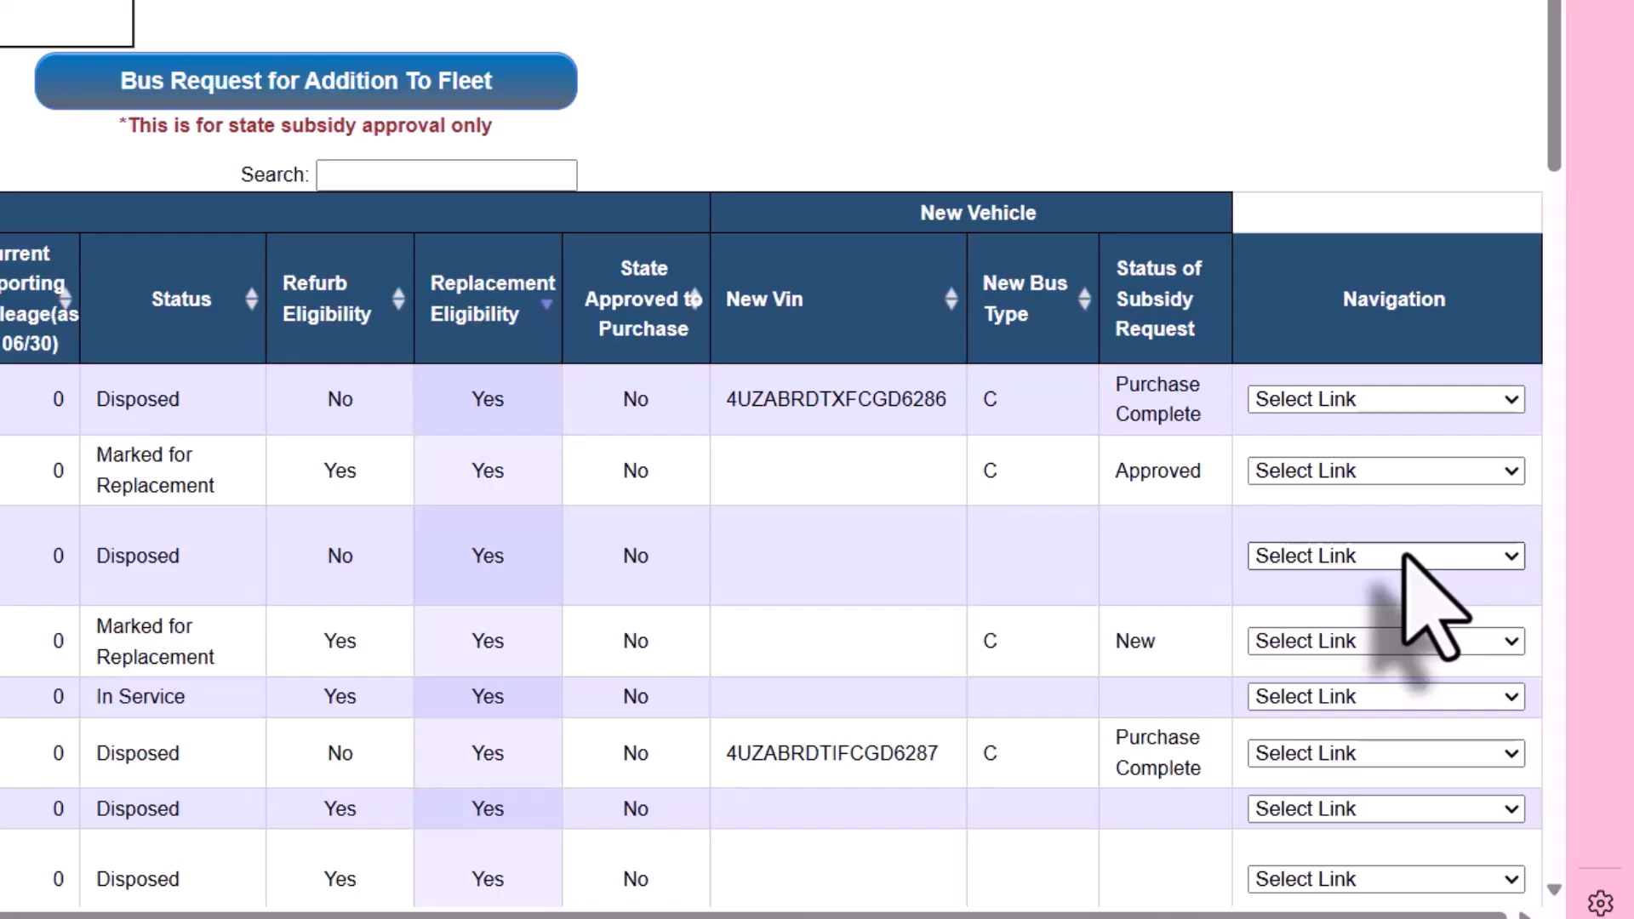
click(1394, 690)
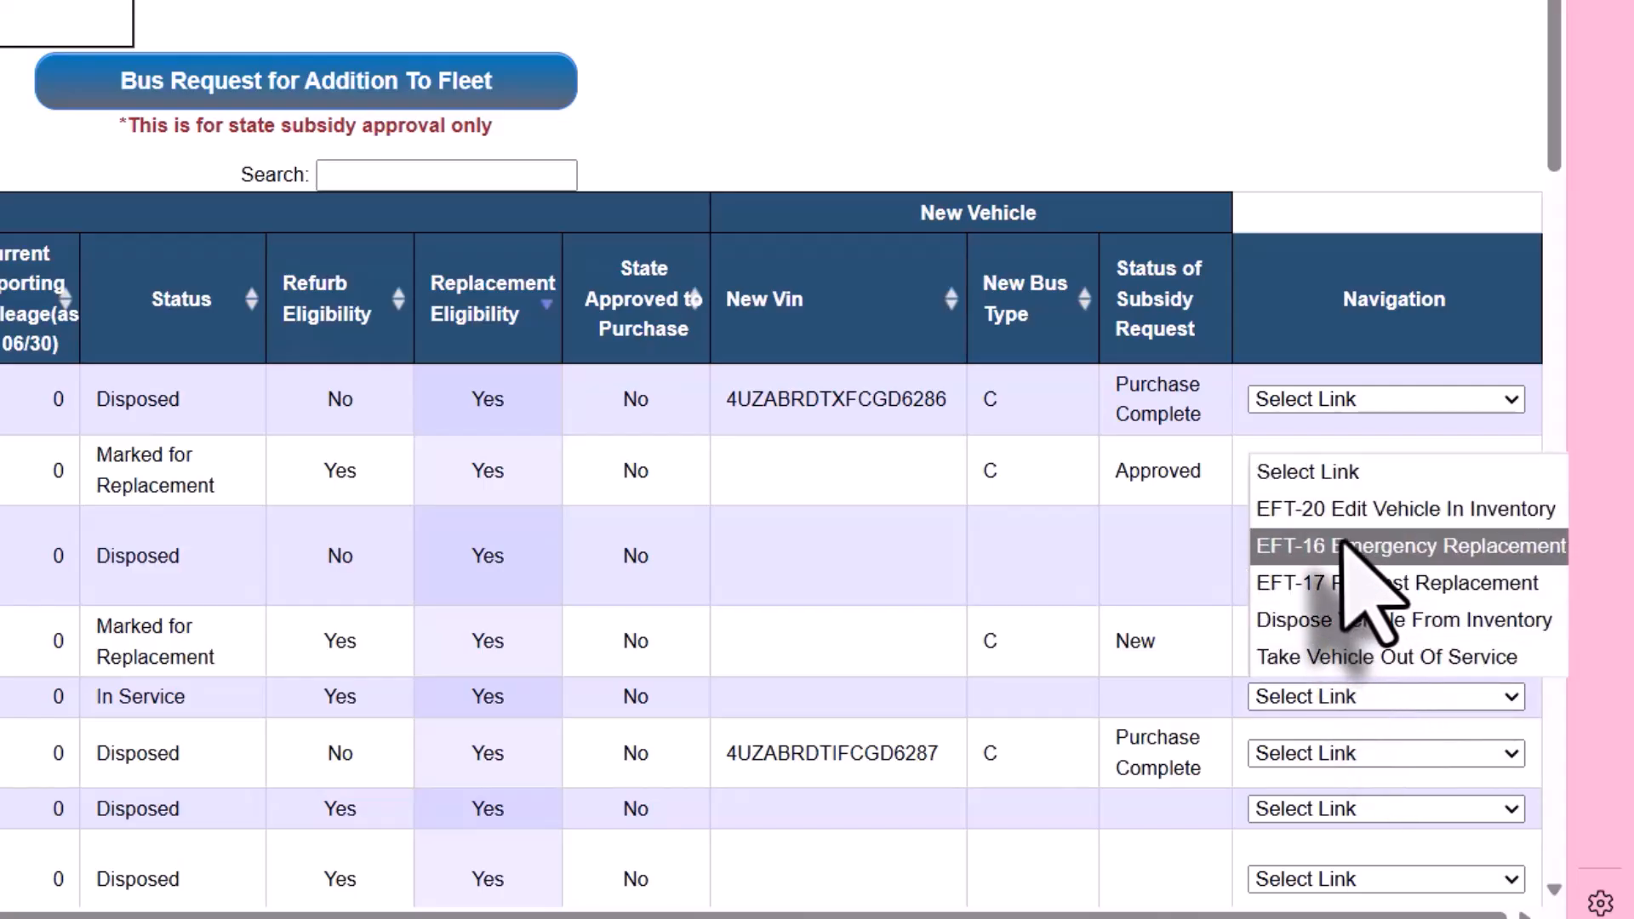
click(1350, 583)
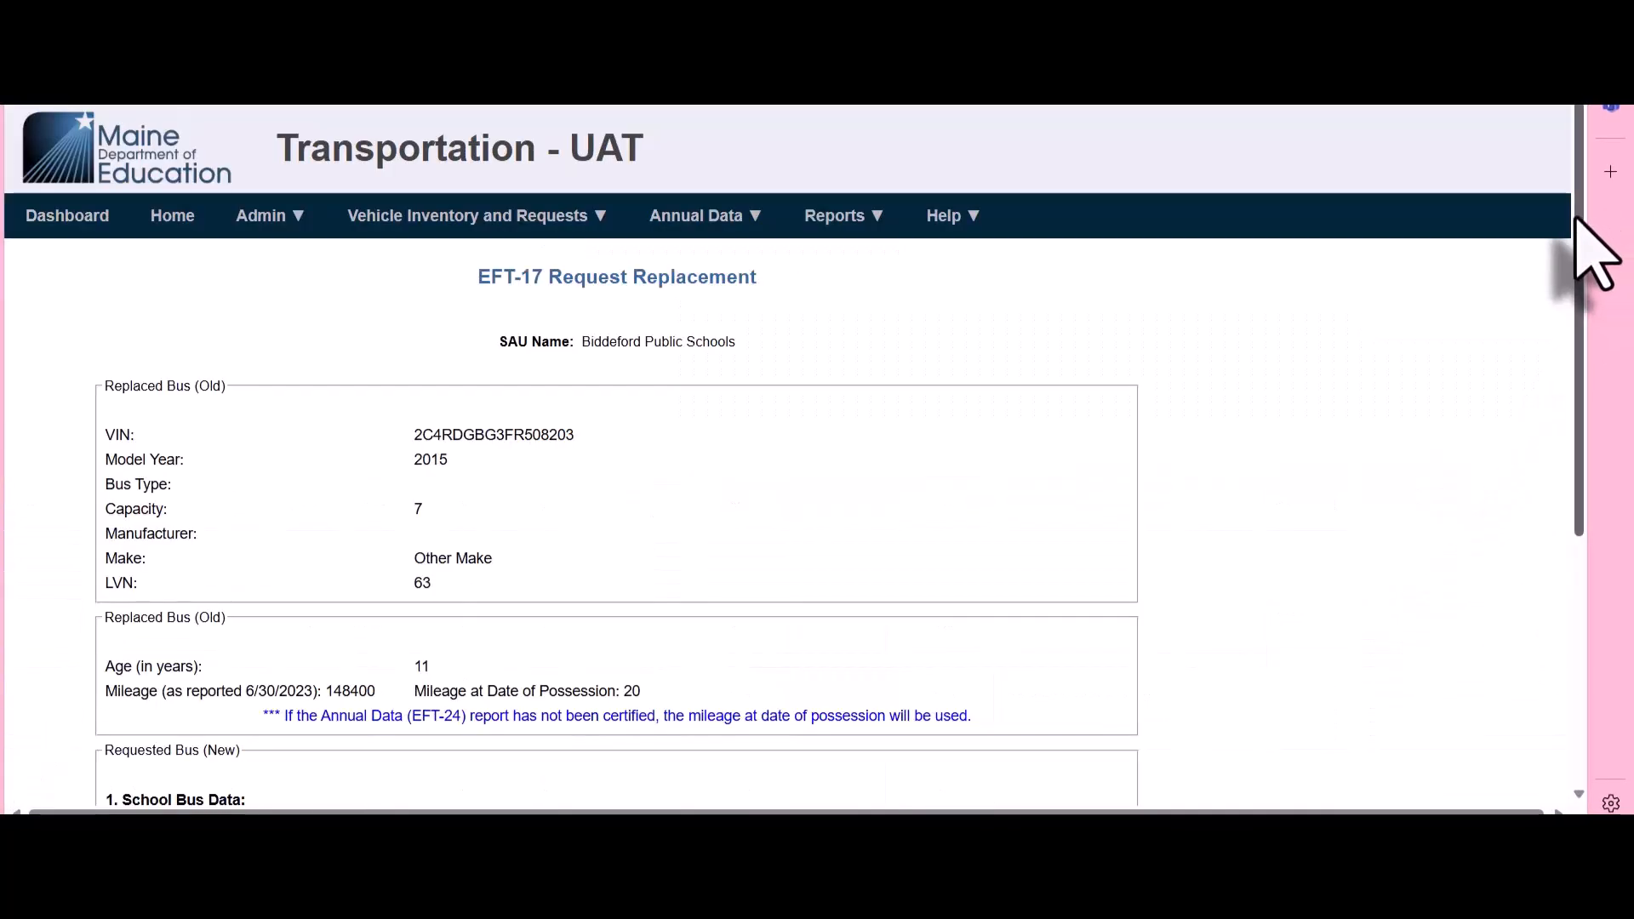
Set the requested bus's ownership to Owned, bus capacity to 81, lift equipment to Yes and type to D FE
drag(1577, 219, 1629, 541)
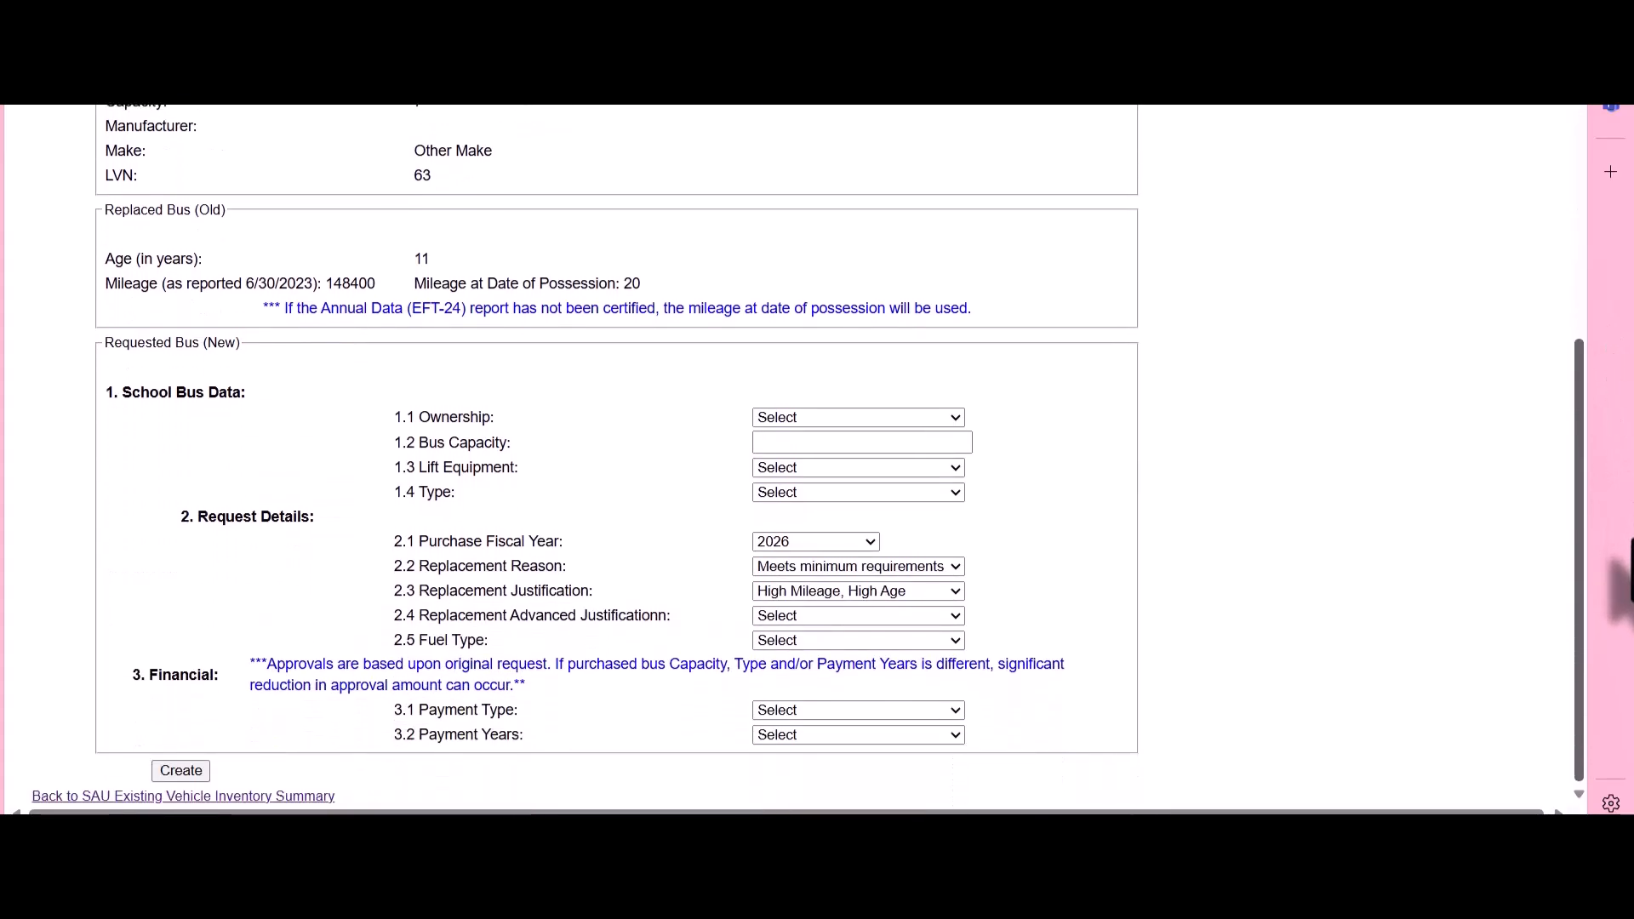
click(931, 421)
click(927, 492)
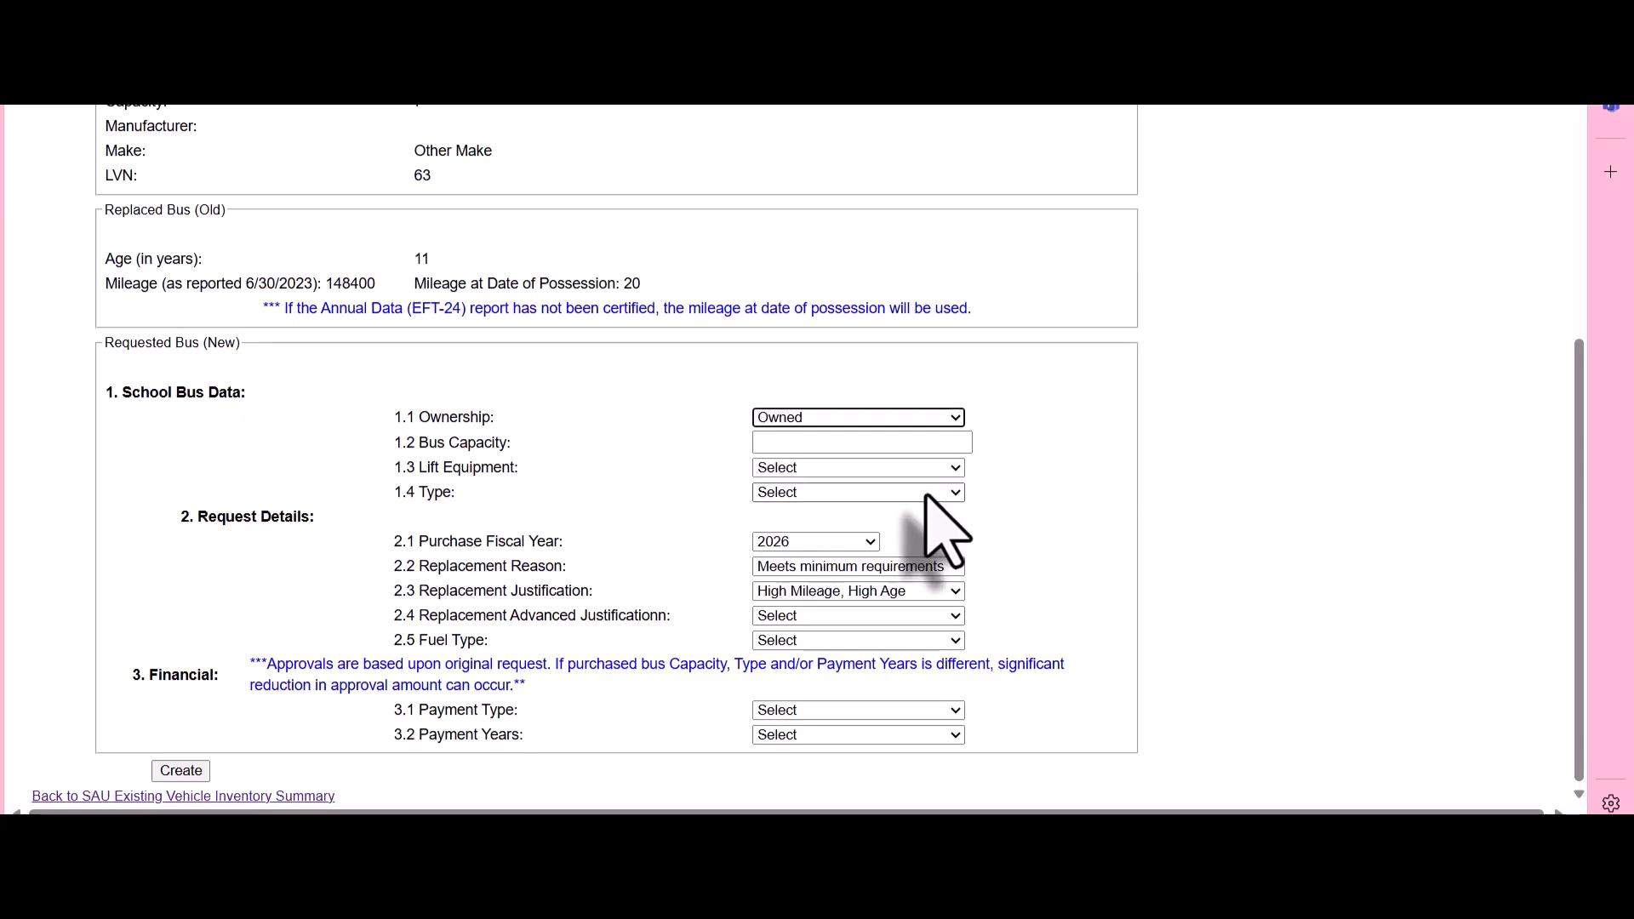
click(906, 430)
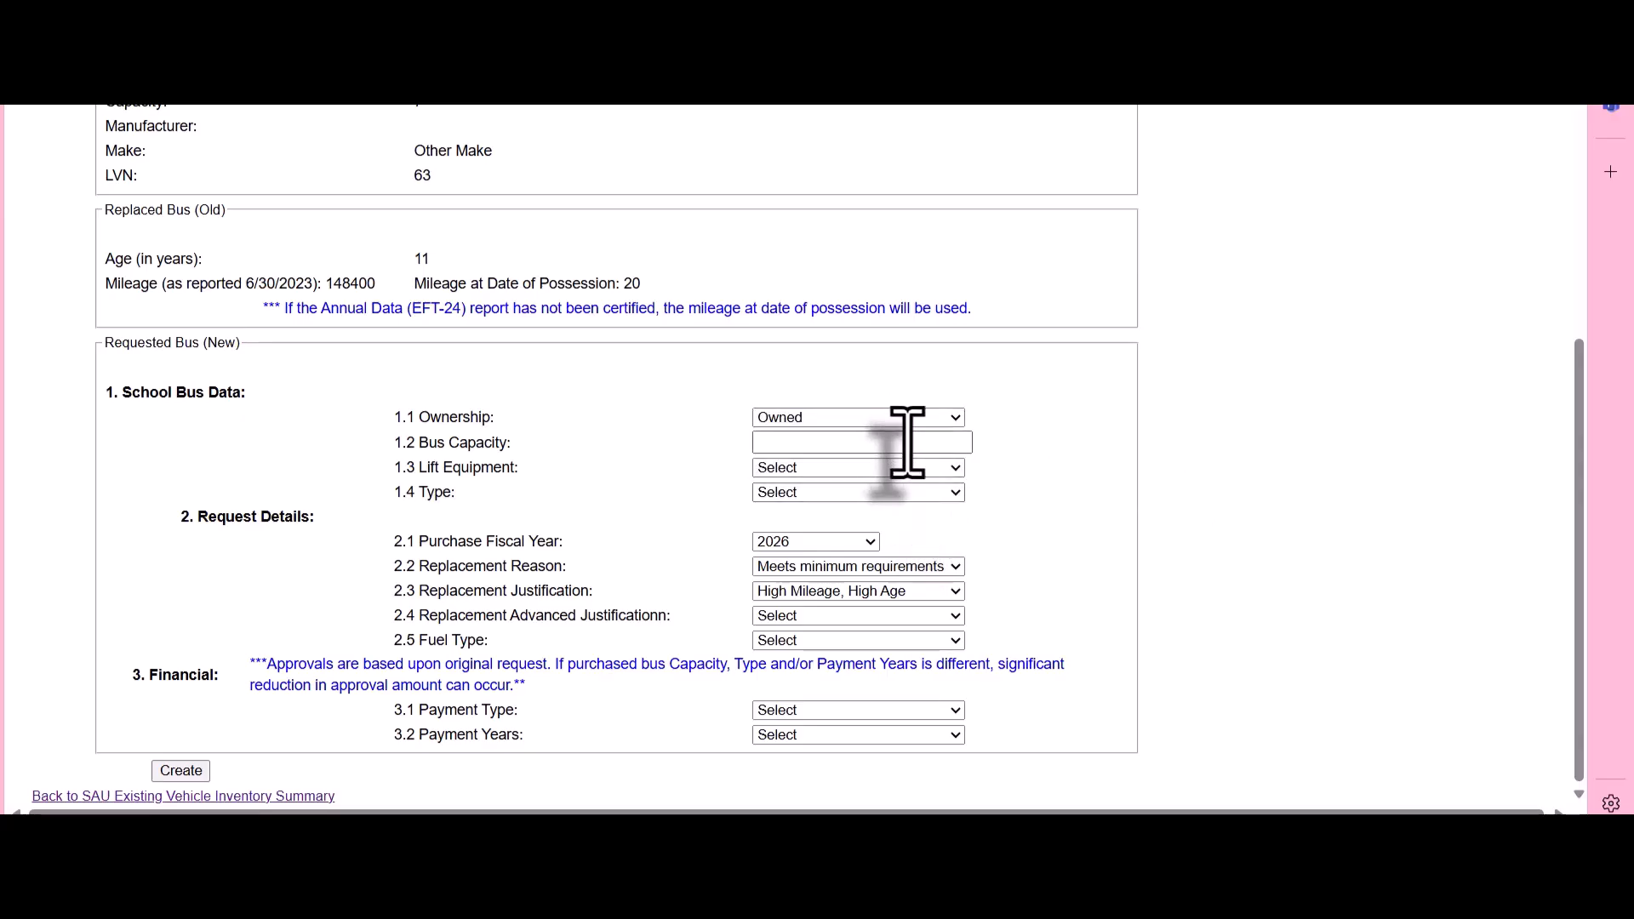
click(908, 442)
text(81)
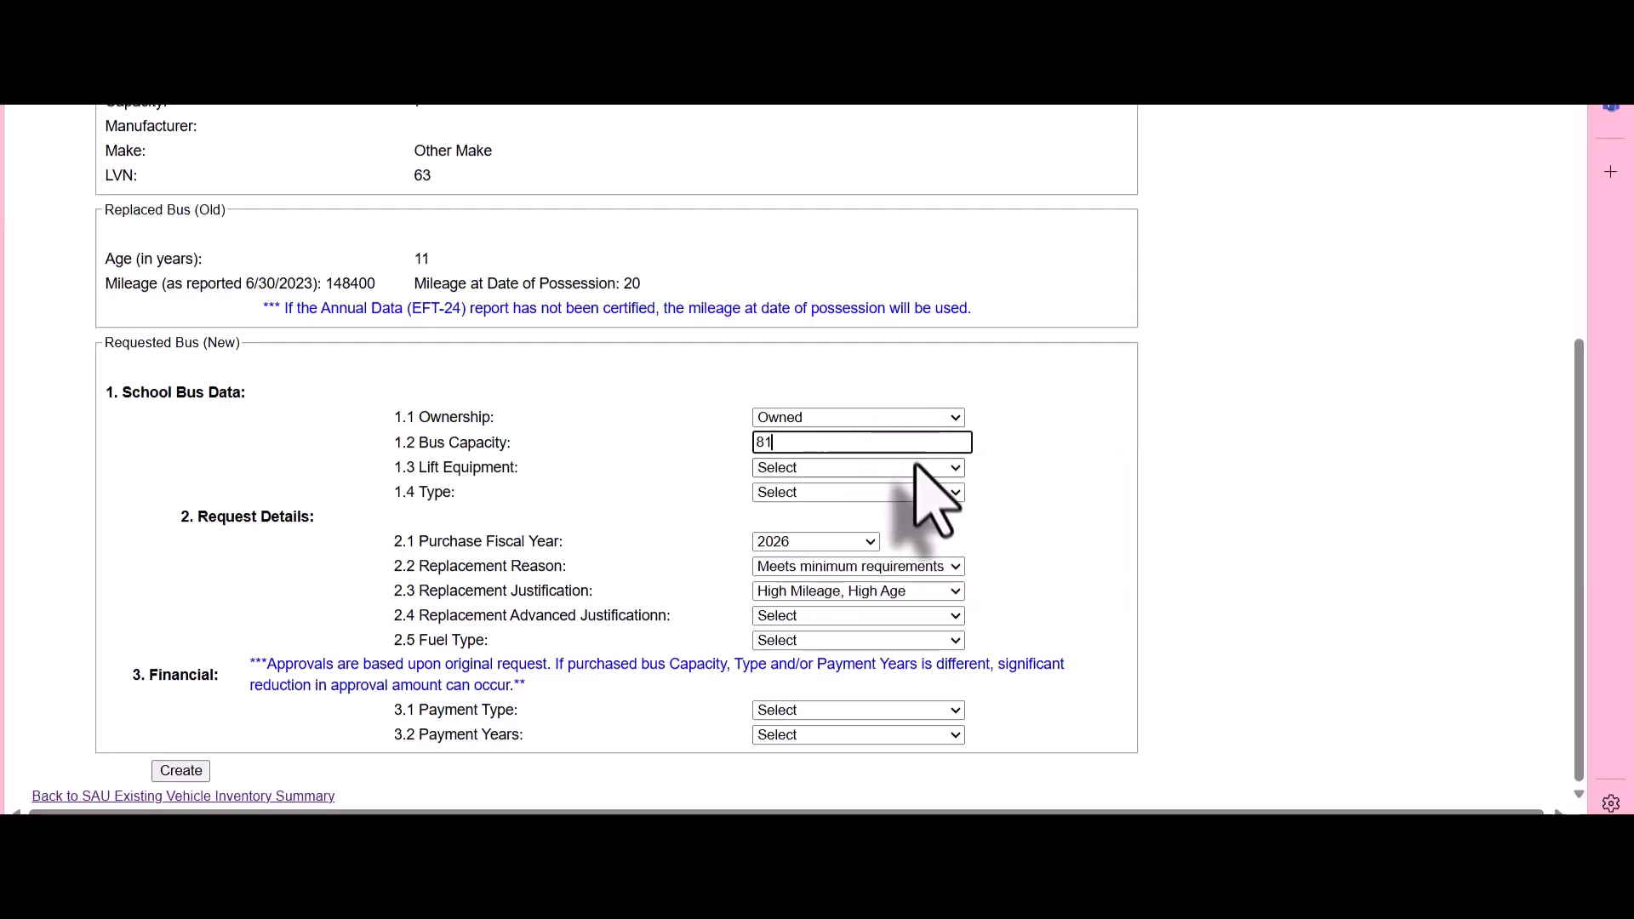
click(919, 469)
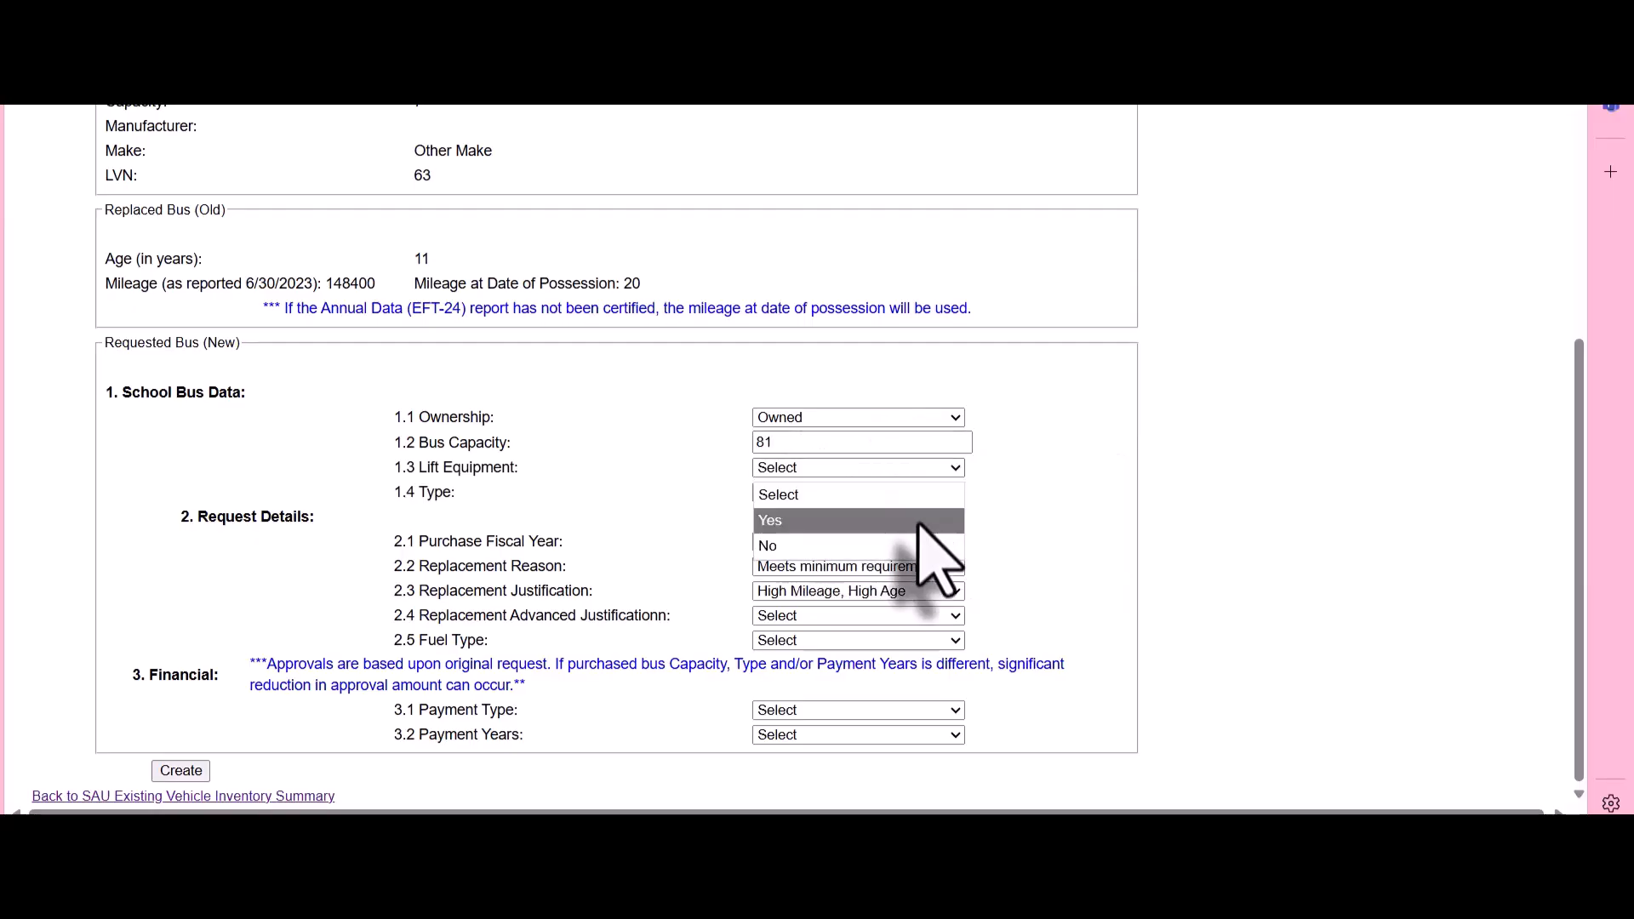
click(919, 523)
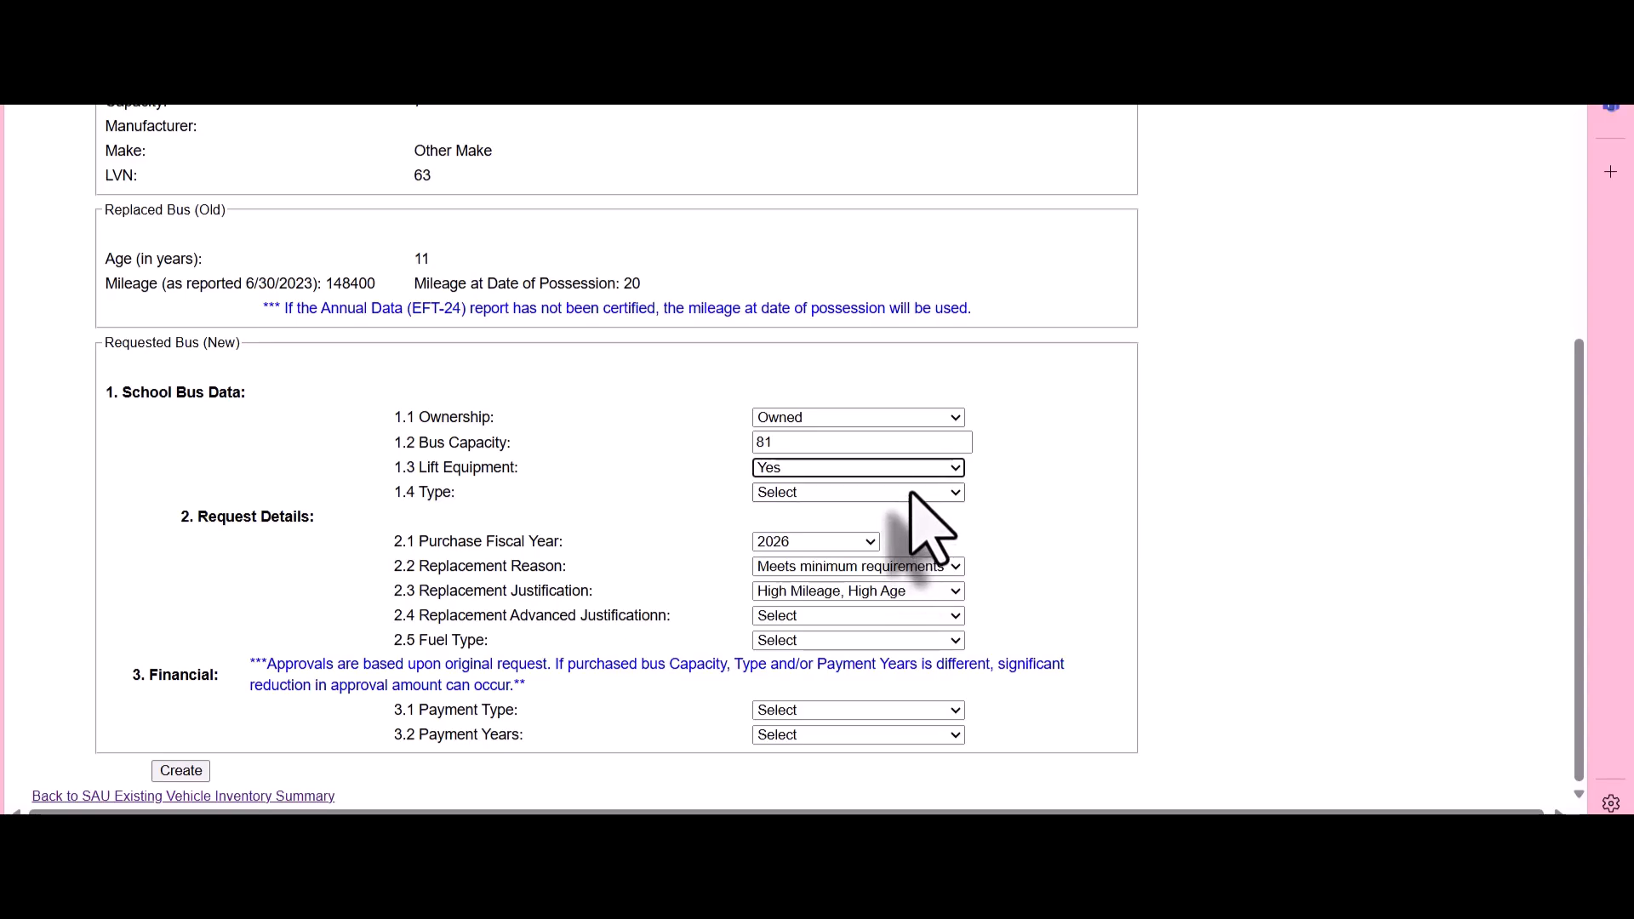
click(912, 494)
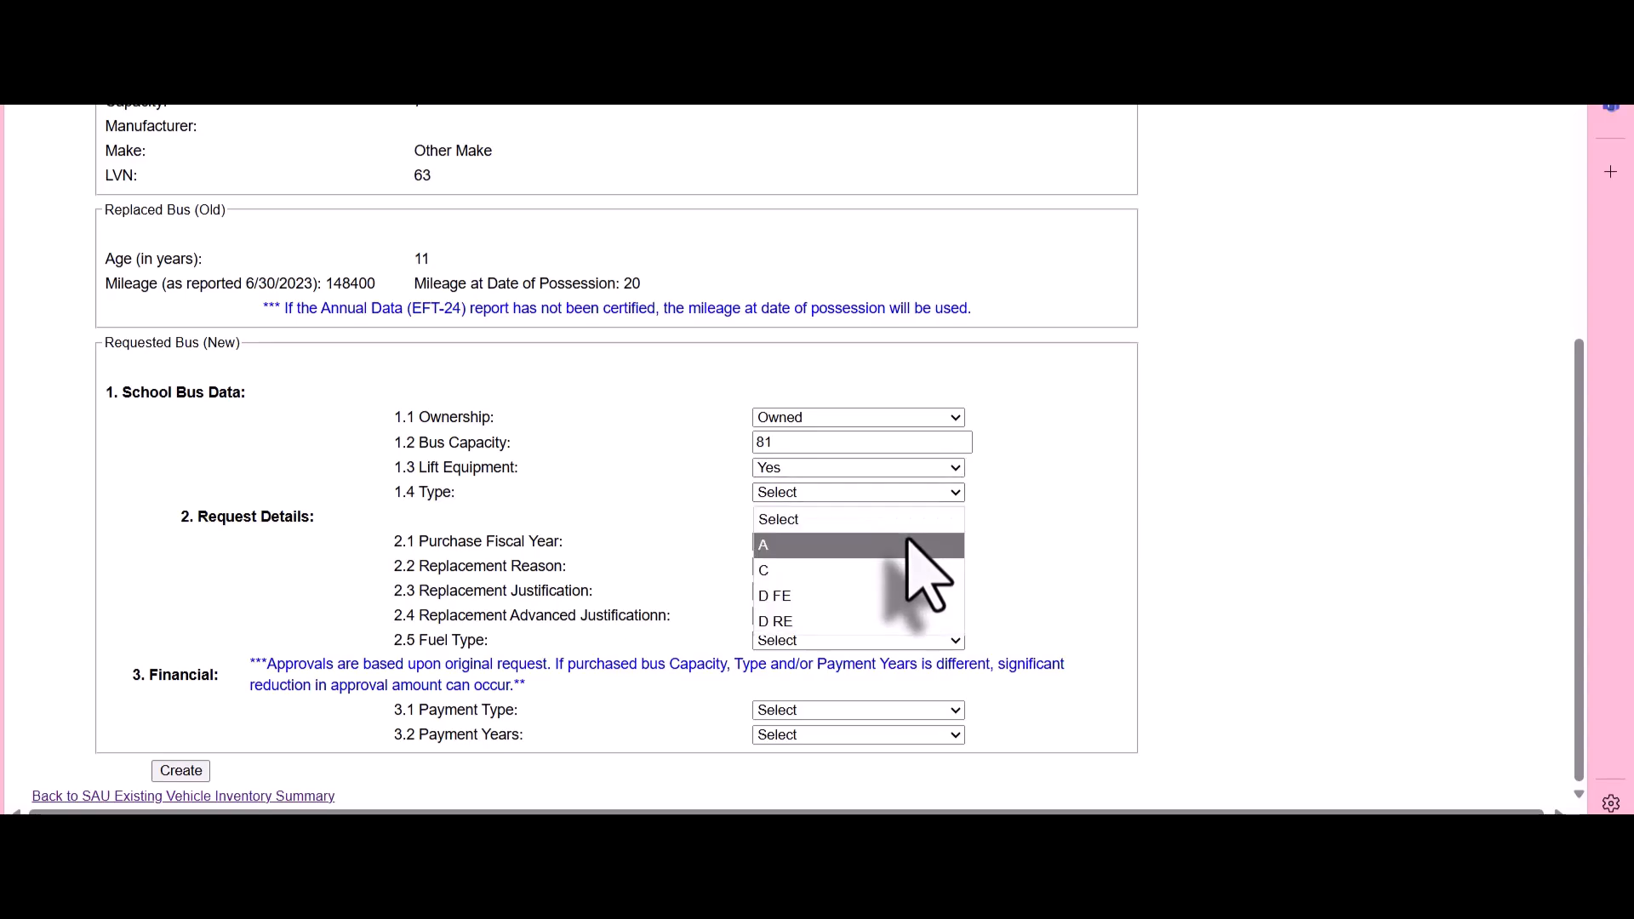
click(916, 597)
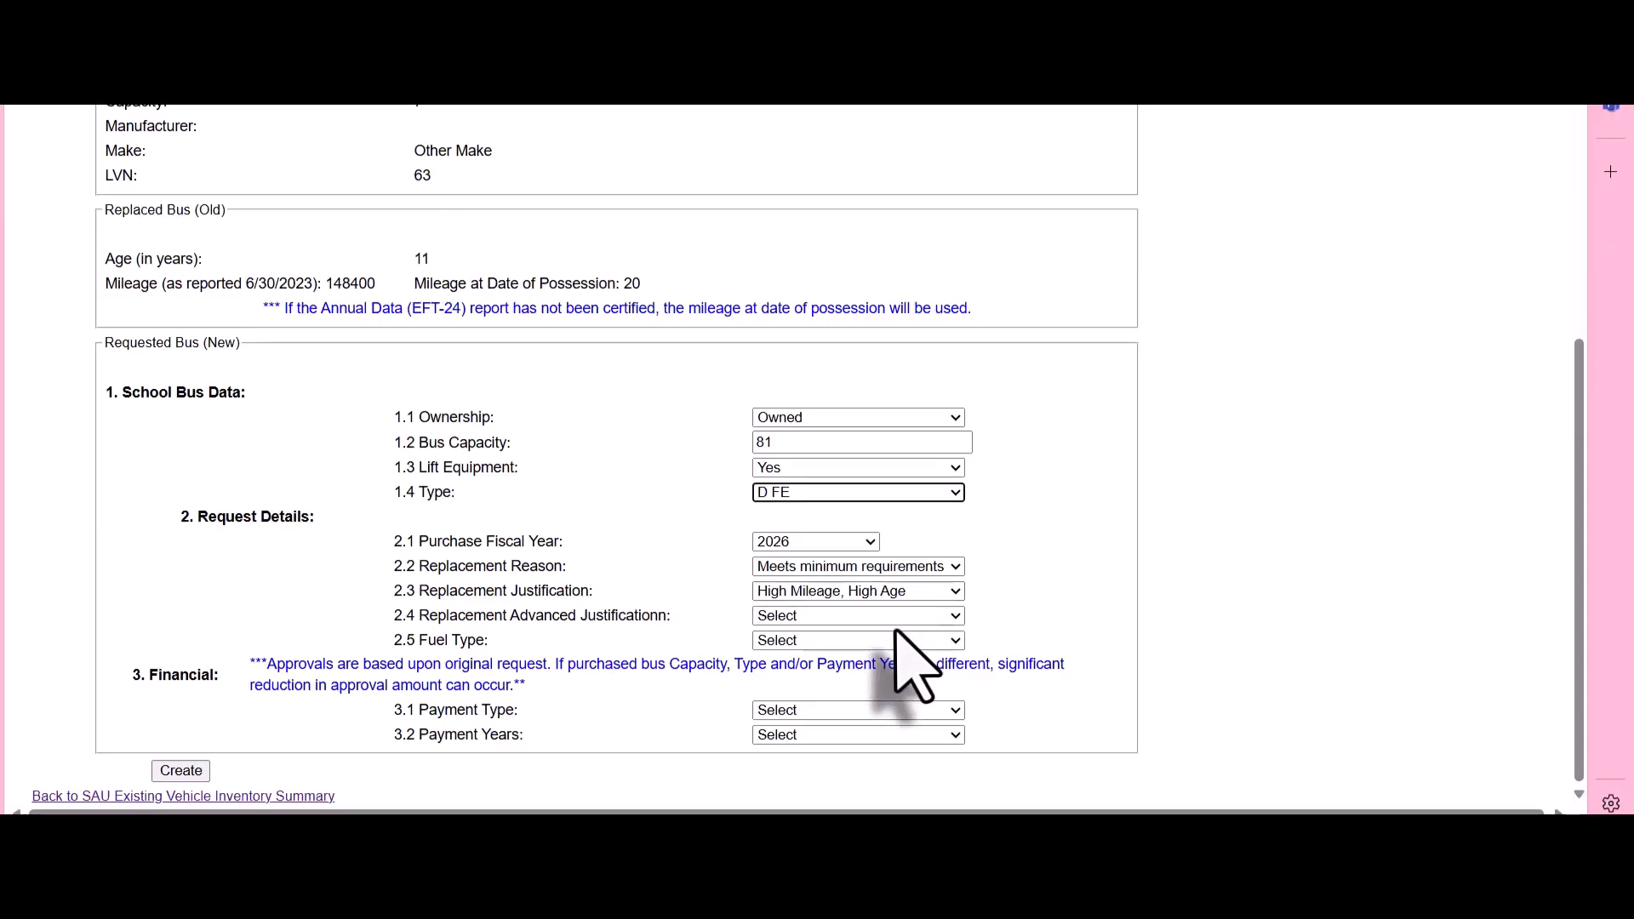
Set the replacement advanced justification to Special Needs Student and the fuel type to Diesel
click(896, 617)
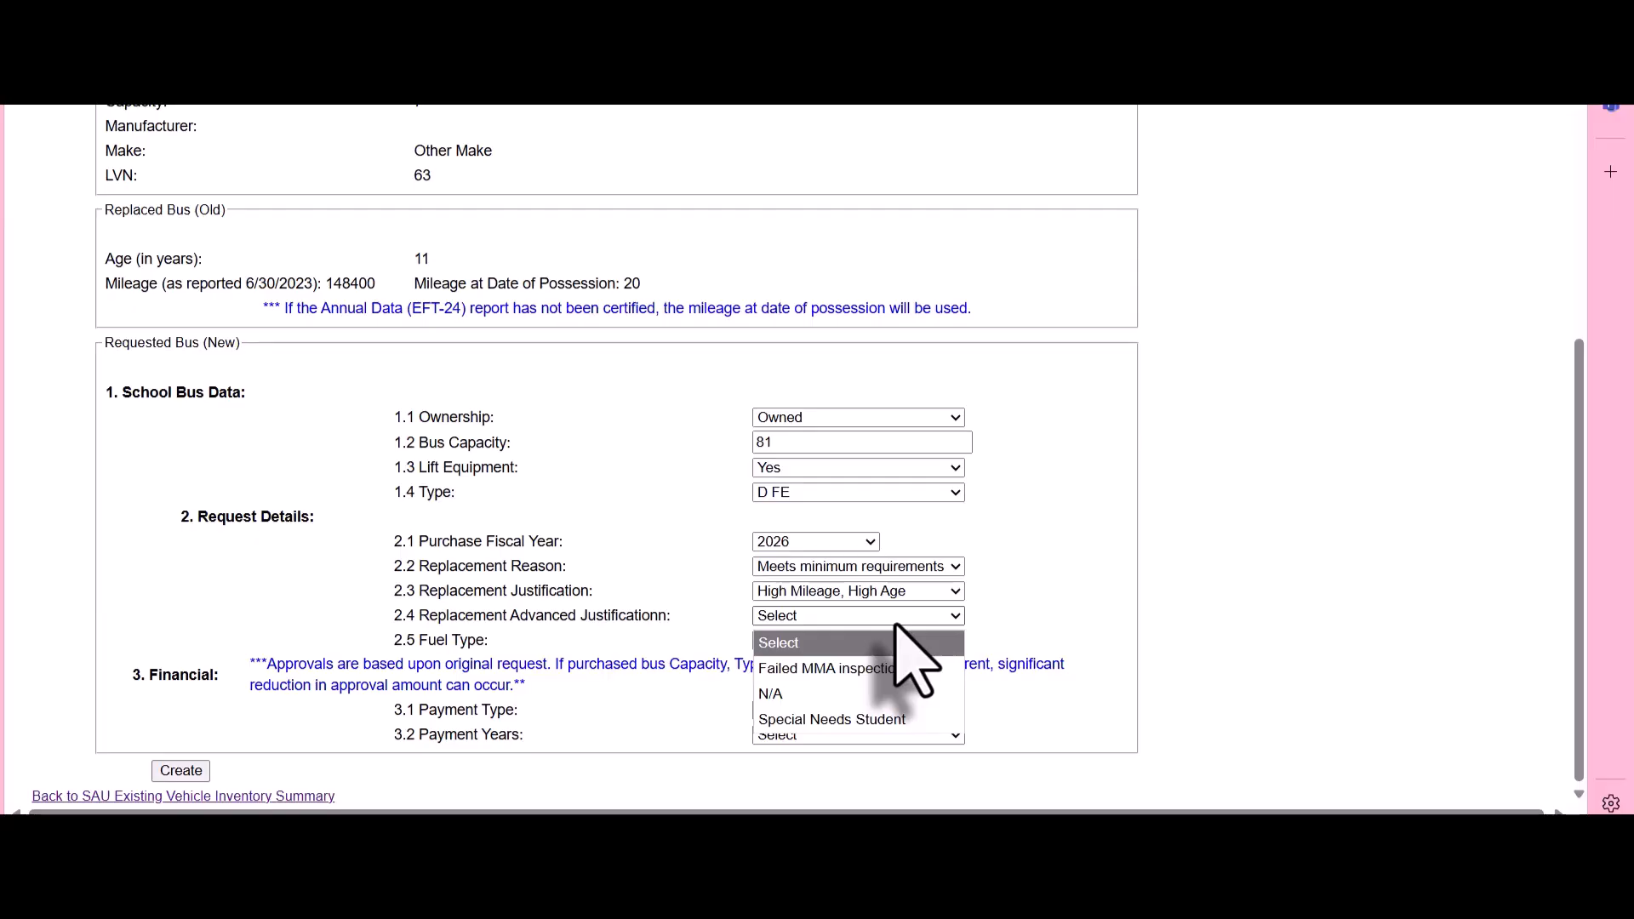
click(889, 719)
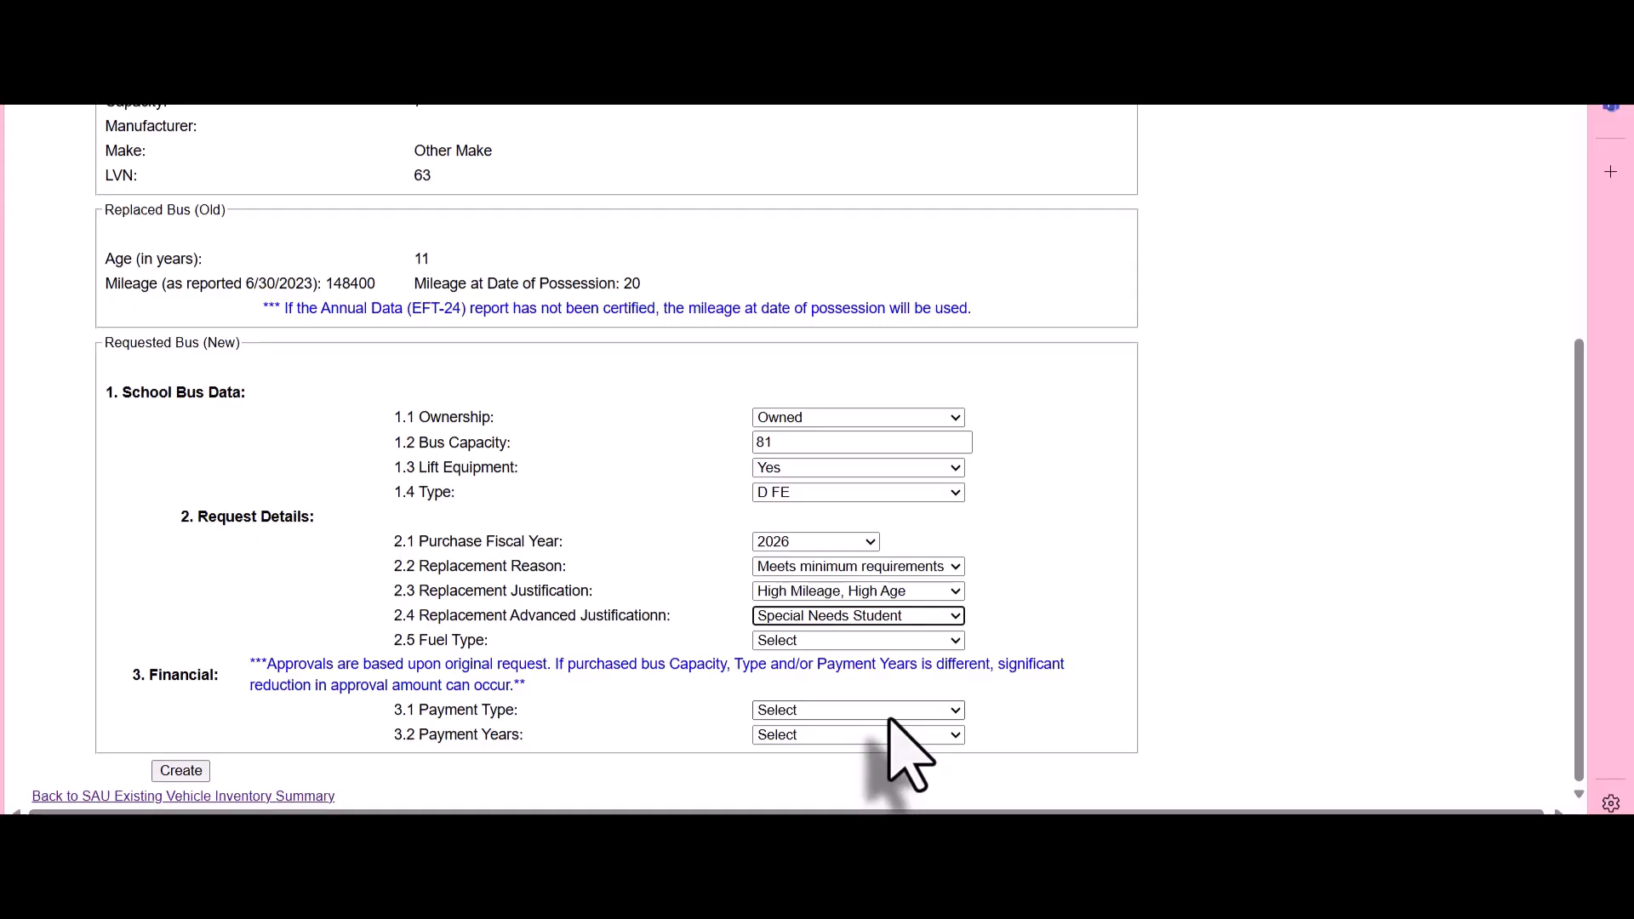
click(856, 642)
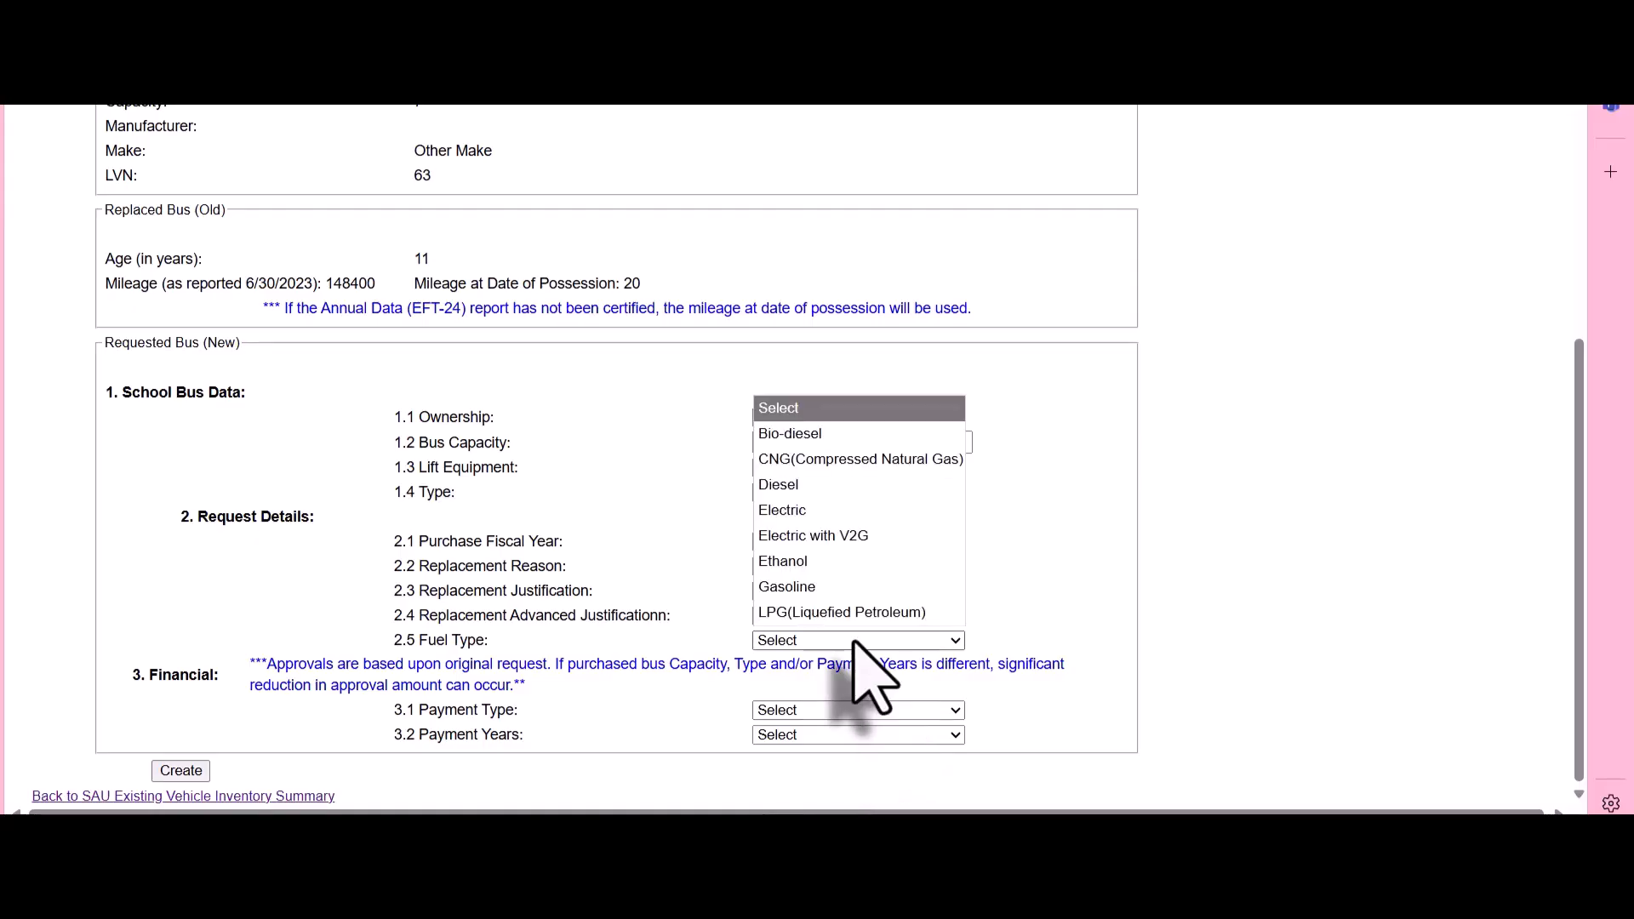
click(819, 487)
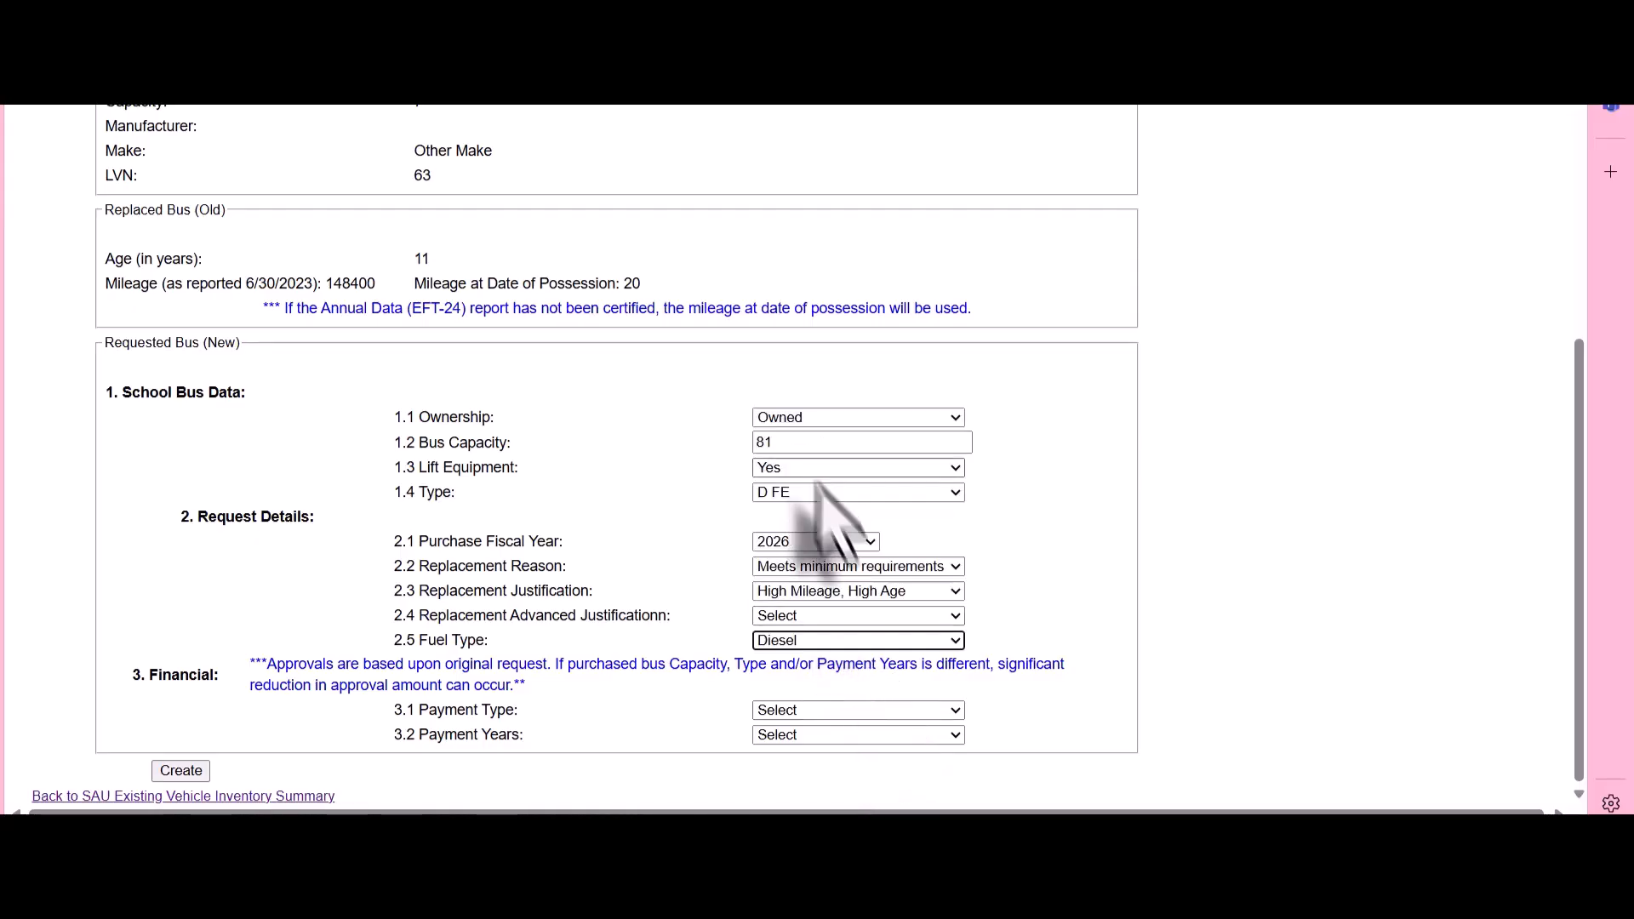
Set the replacement request's payment type to Lease Purchase over 3 payment years
click(856, 712)
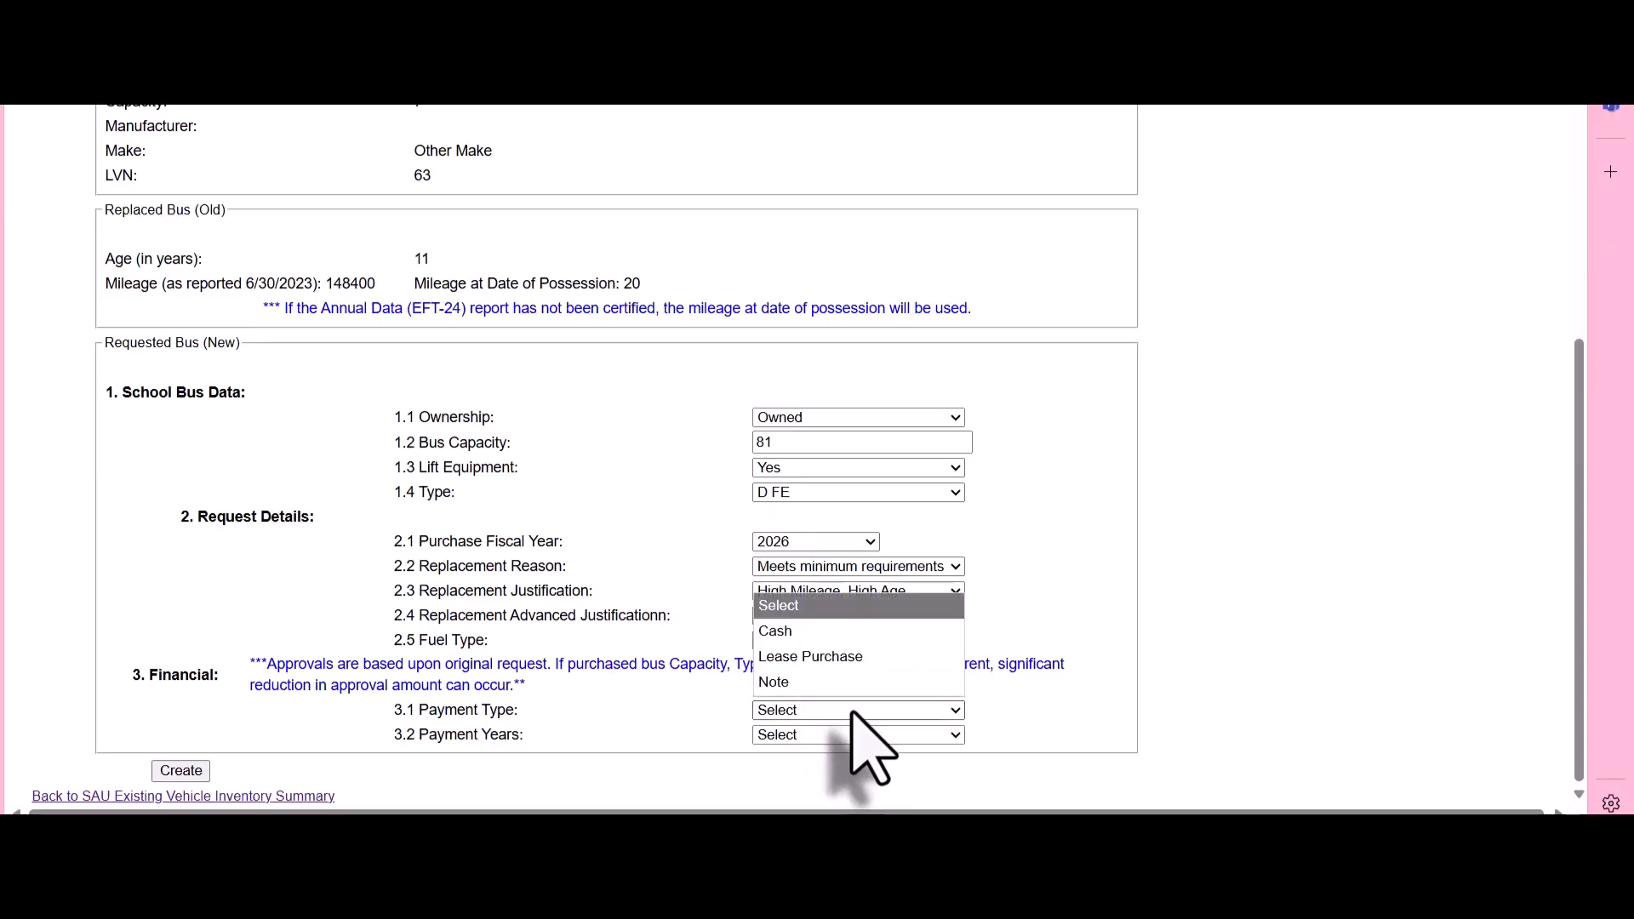
click(827, 651)
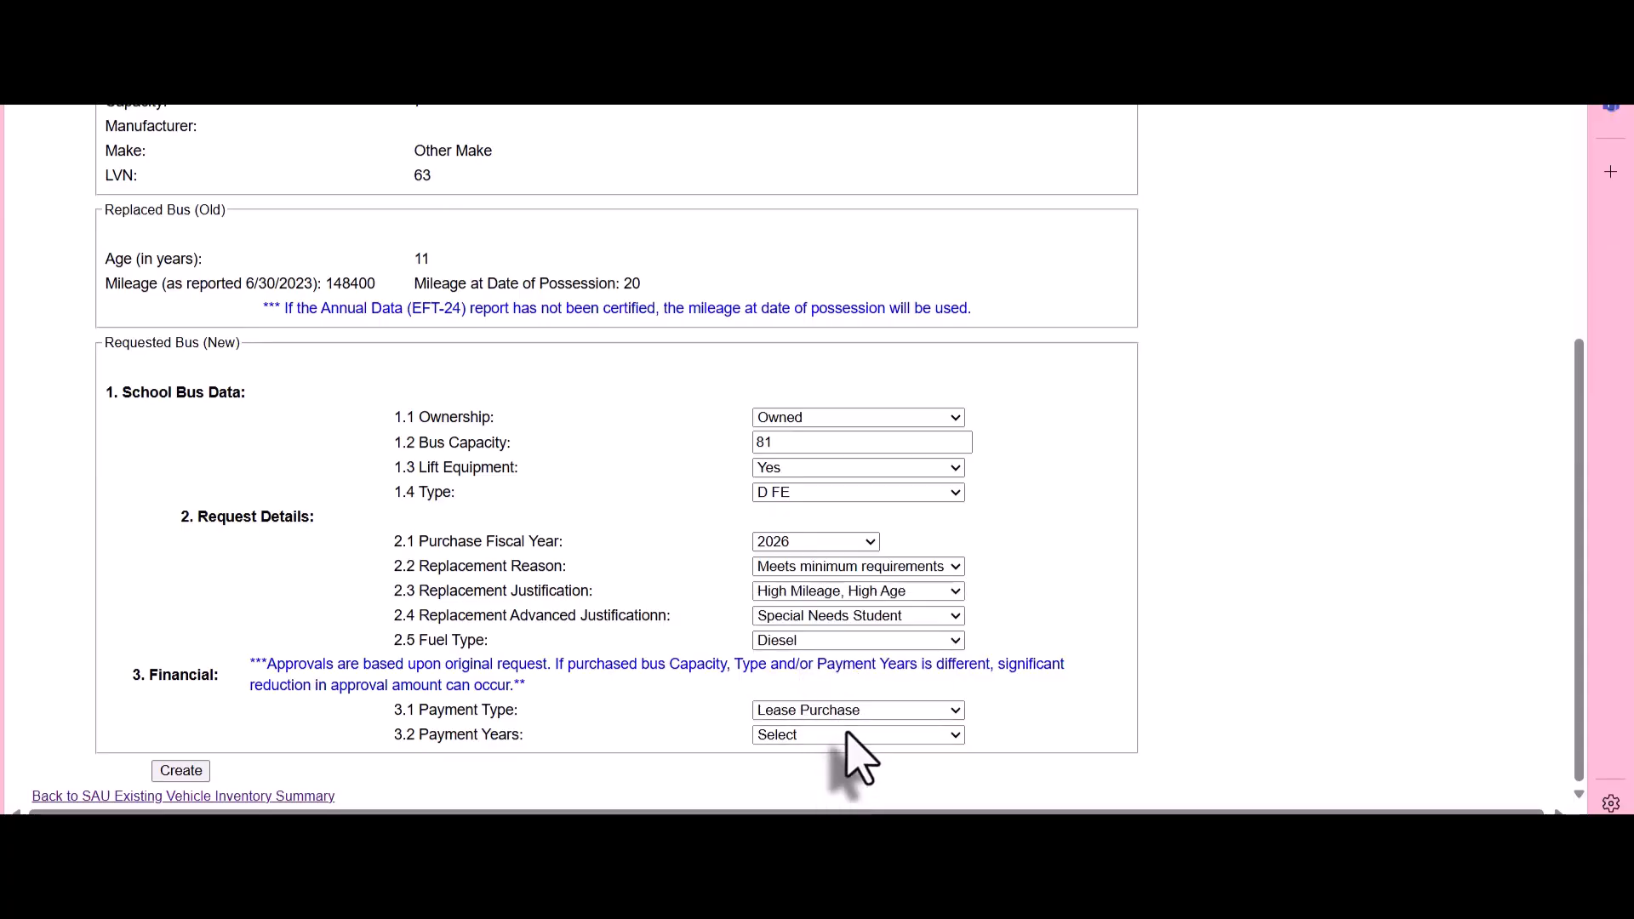
click(847, 734)
click(840, 666)
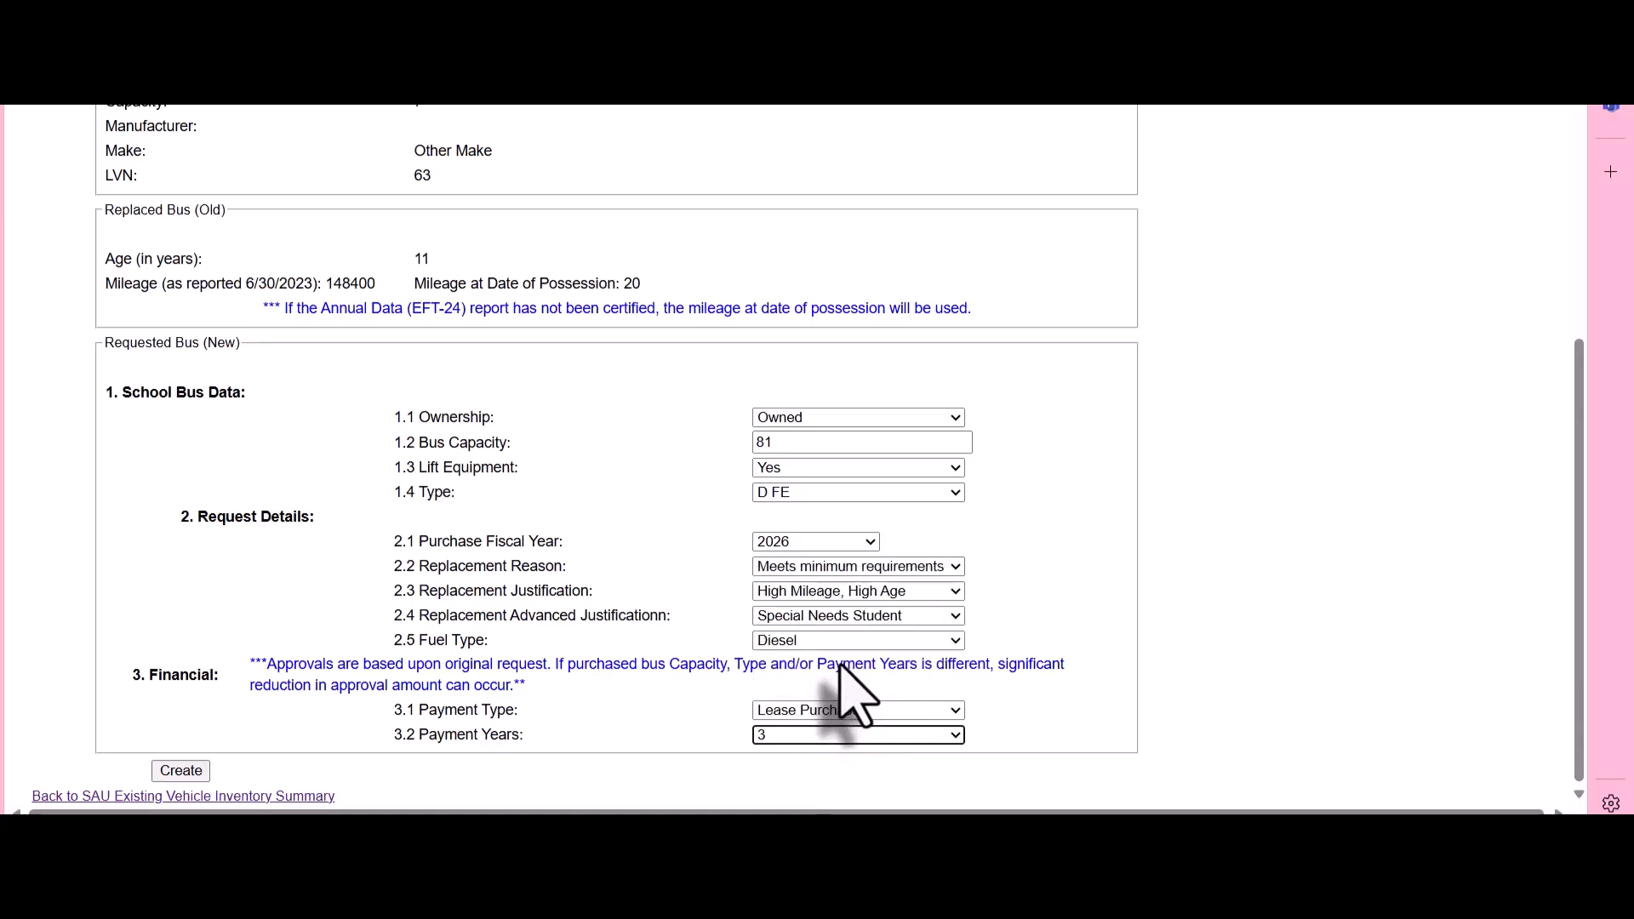